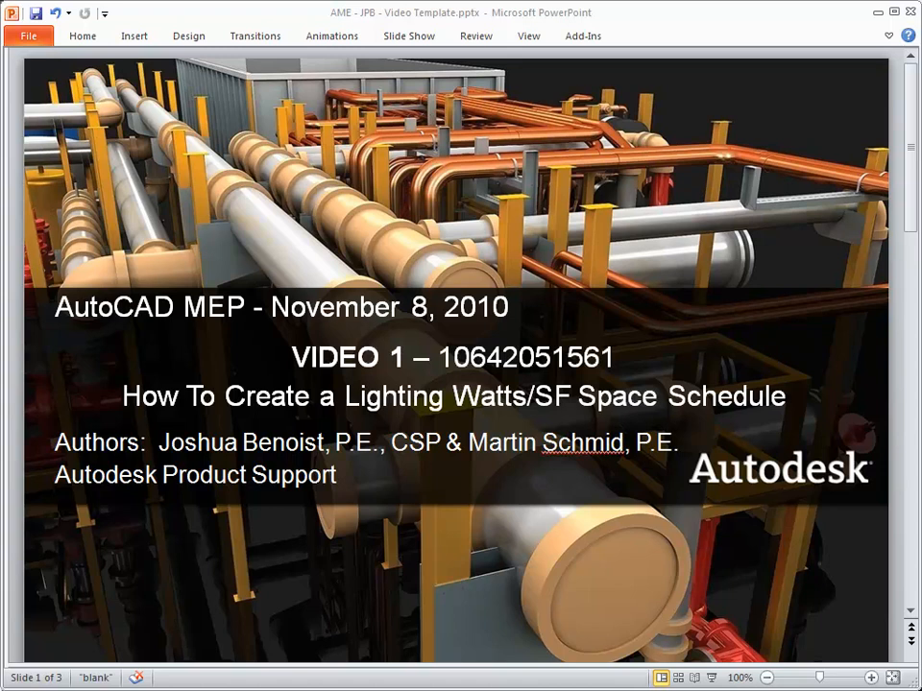
left_click(912, 640)
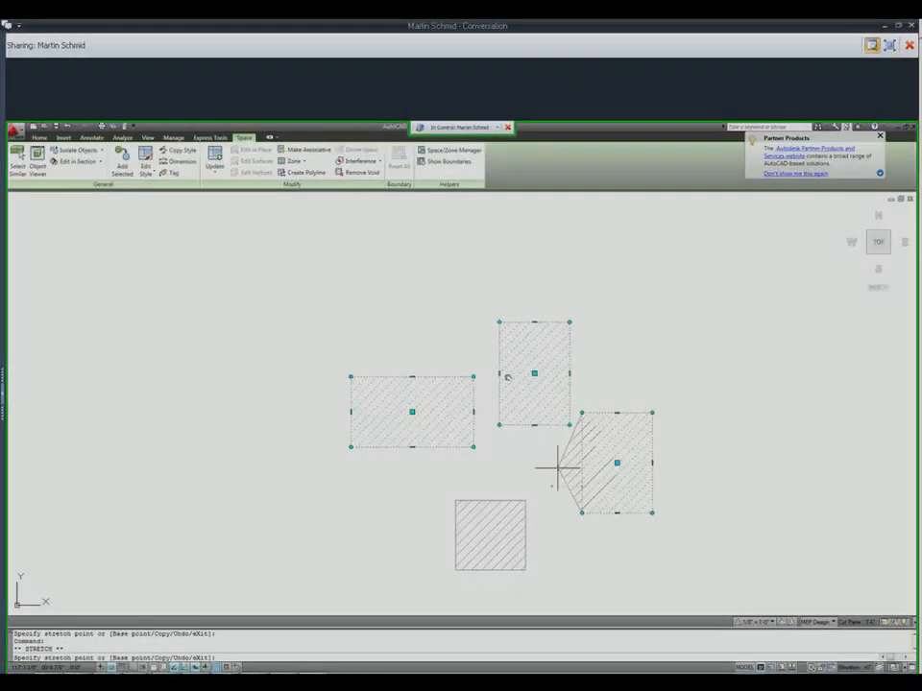
Reshape the lower-right space into five sides by stretching its left edge's midpoint outward and moving its bottom-left corner, and clear the selection
left_click(557, 469)
left_click(581, 512)
left_click(547, 511)
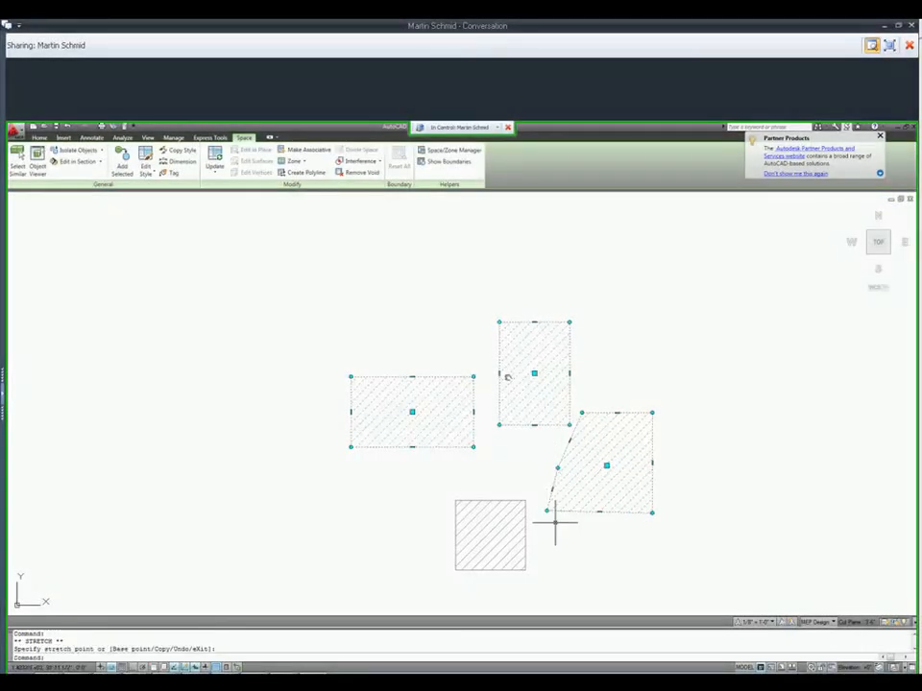
left_click(576, 526)
key("Escape")
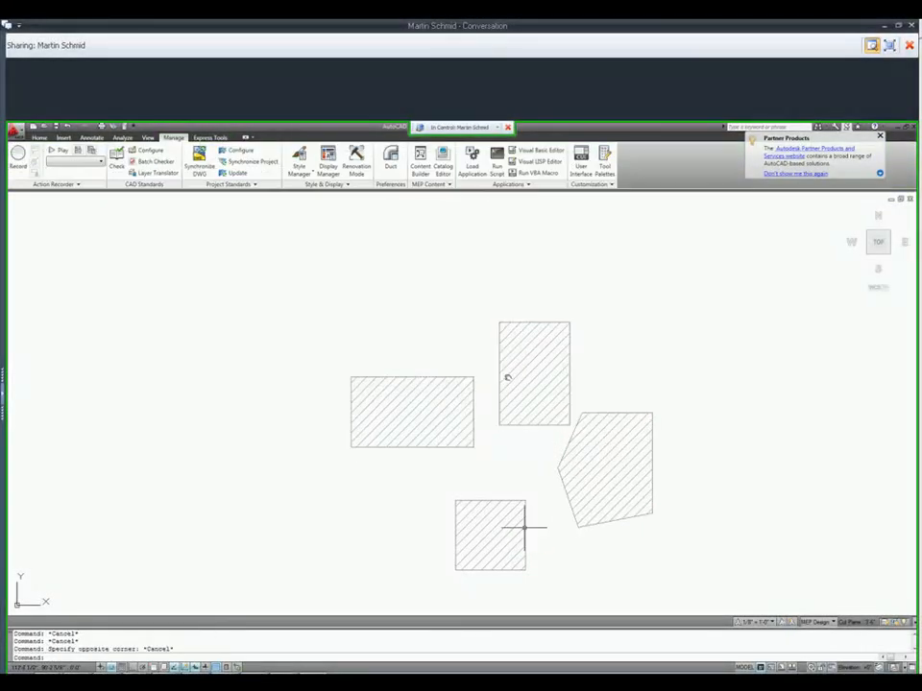
left_click(422, 432)
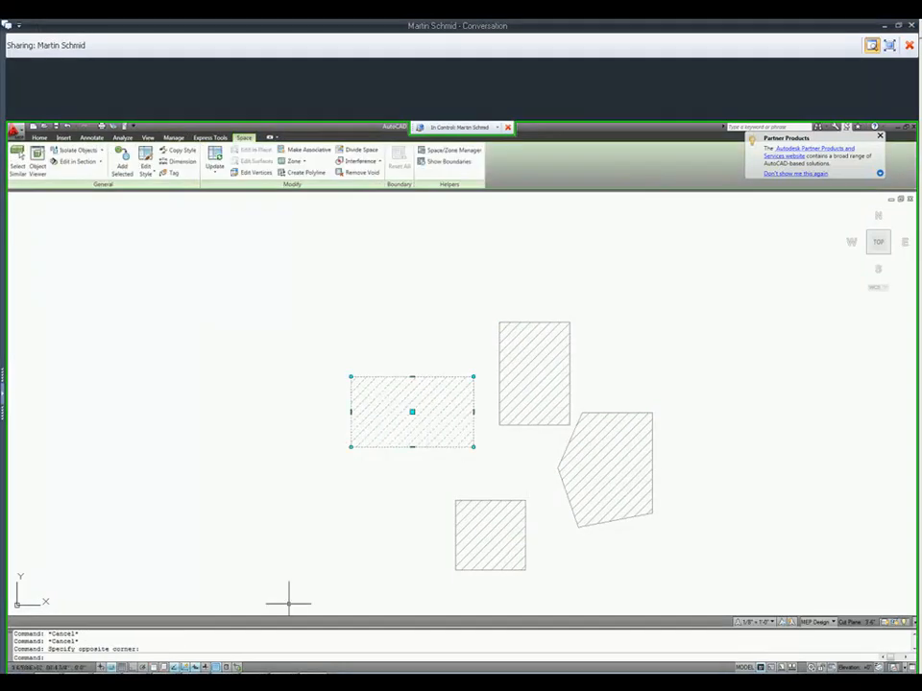
key("Escape")
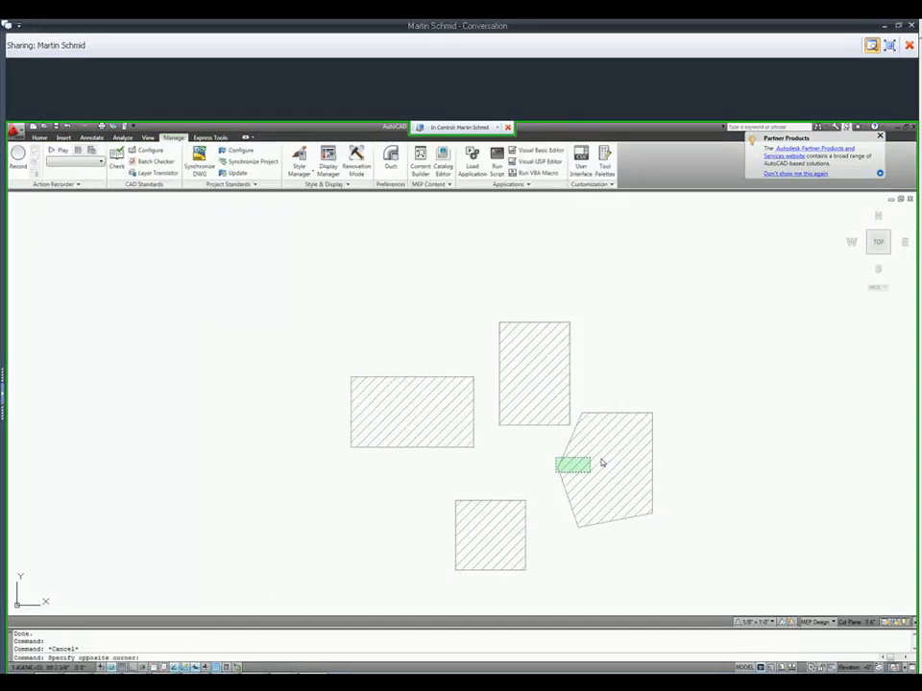
left_click(602, 462)
key("Escape")
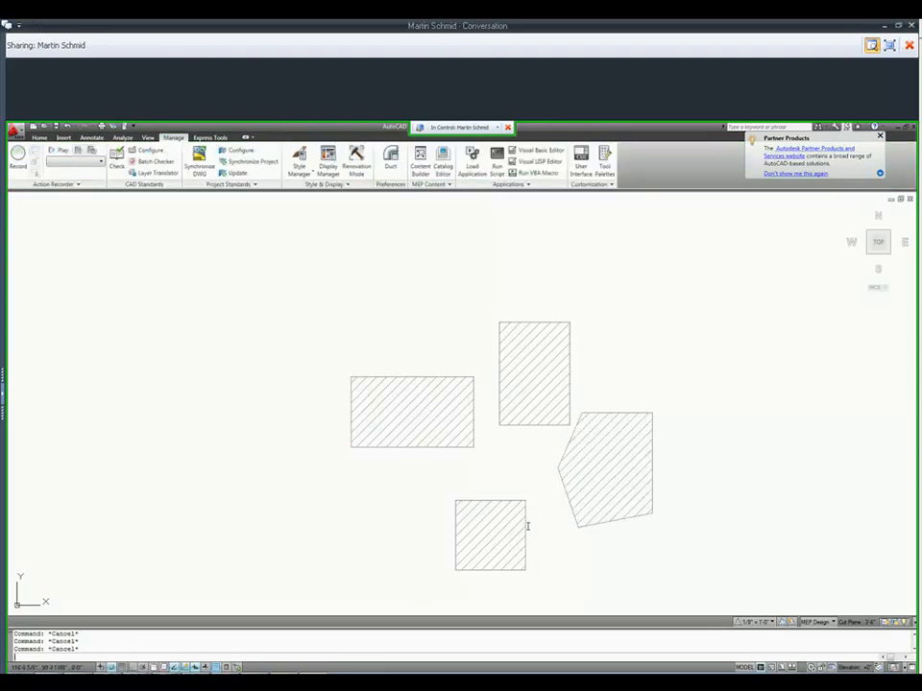
left_click(512, 530)
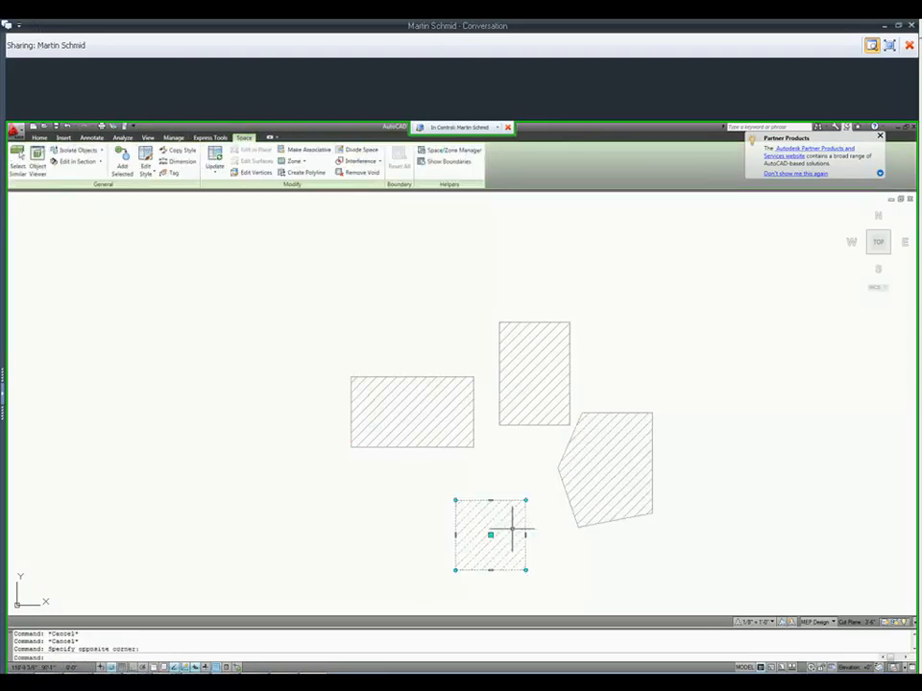
key("Escape")
left_click(535, 371)
key("Escape")
Show the space properties, let each new pick replace the previous selection, and set the tall upper space's Number to 2
left_click(393, 429)
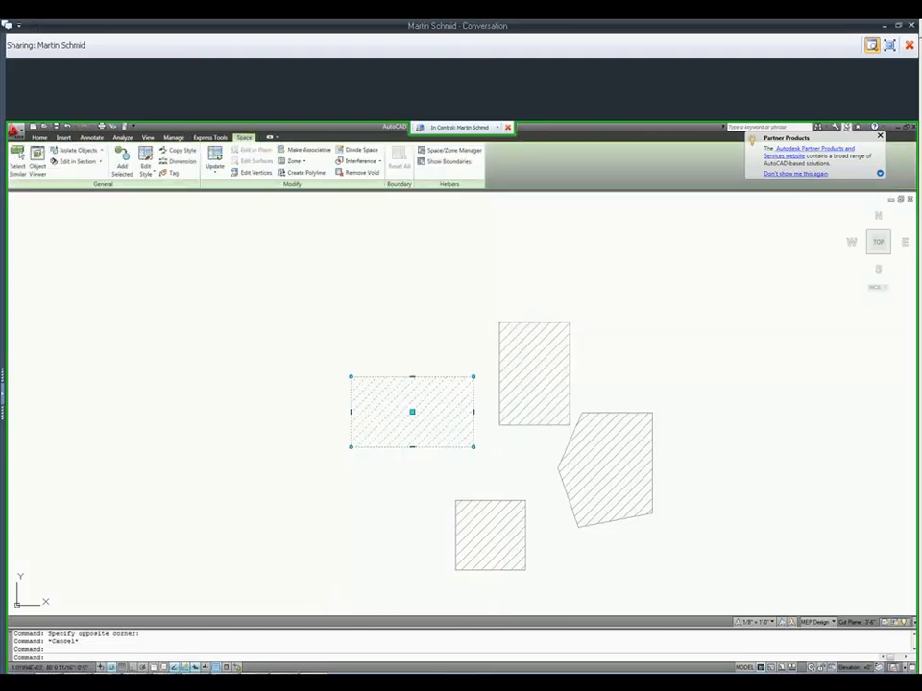
key("ctrl+1")
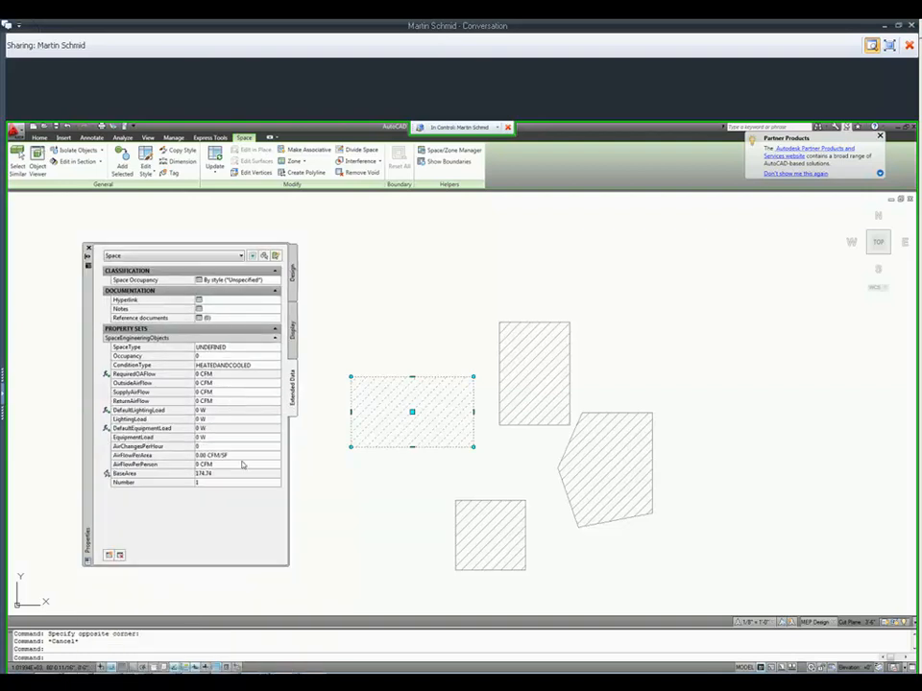
left_click(252, 256)
left_click(510, 362)
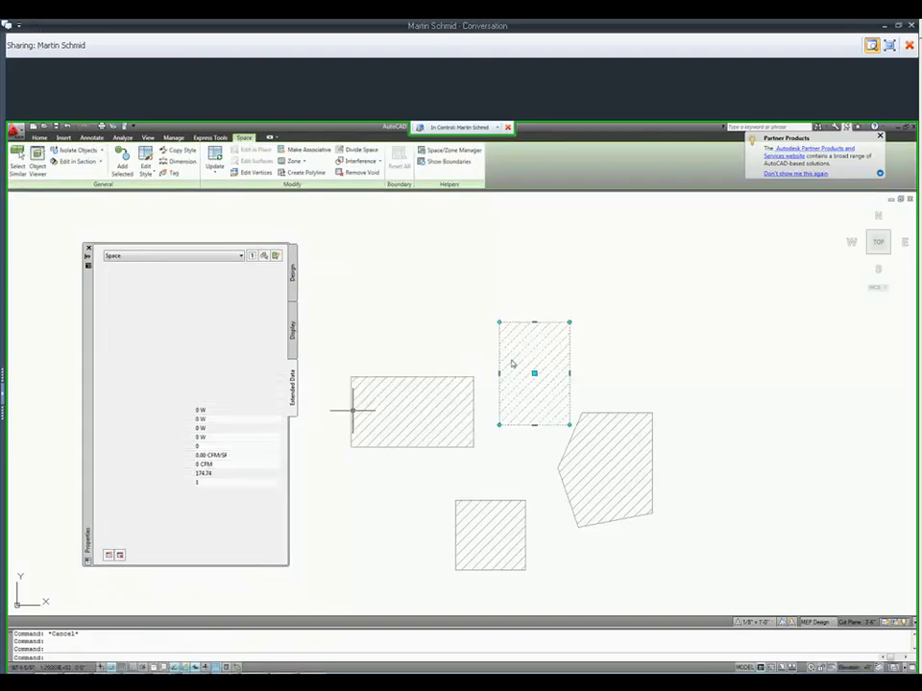
left_click(218, 483)
type("2")
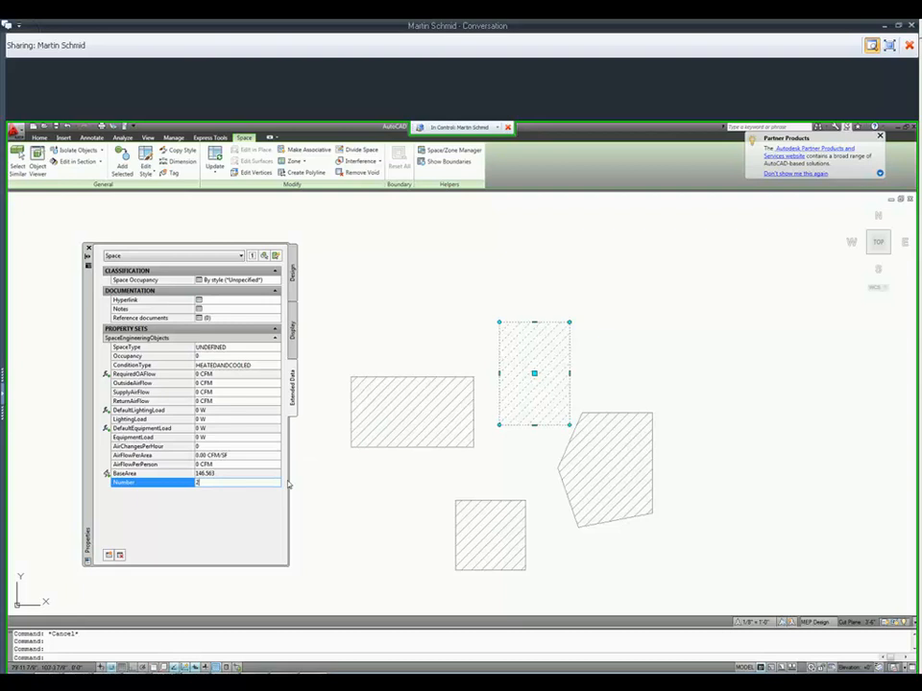
Set the Number property of the five-sided space to 3 and of the small square space to 4
left_click(630, 487)
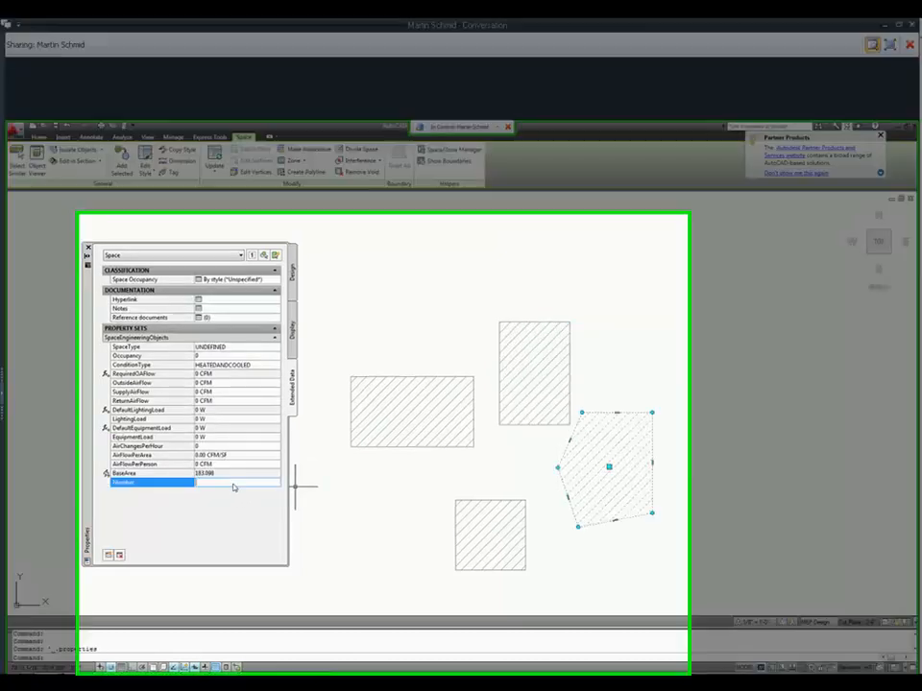
type("3")
key("Return")
left_click(466, 526)
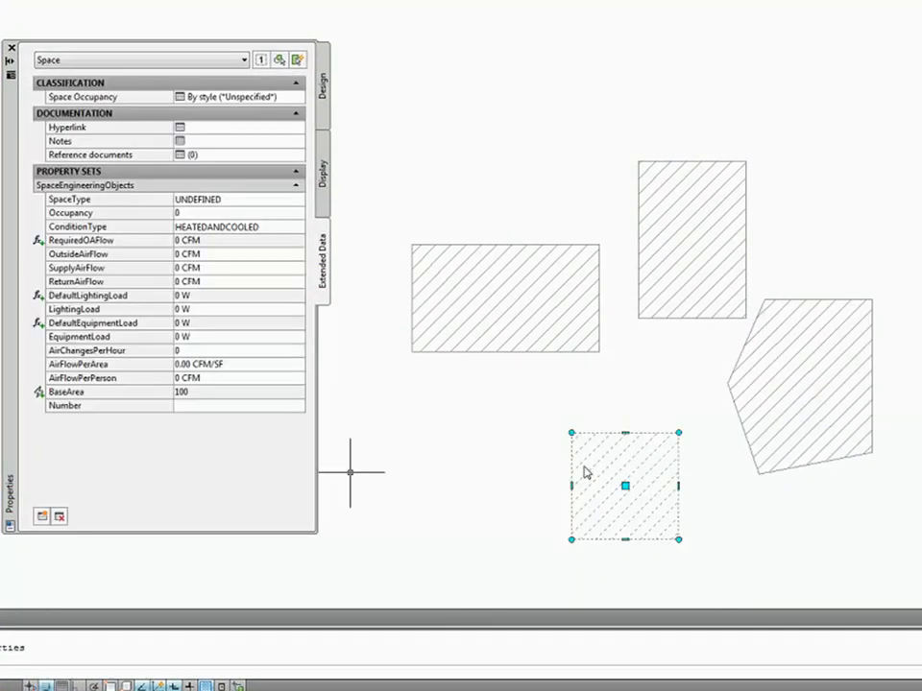
left_click(229, 407)
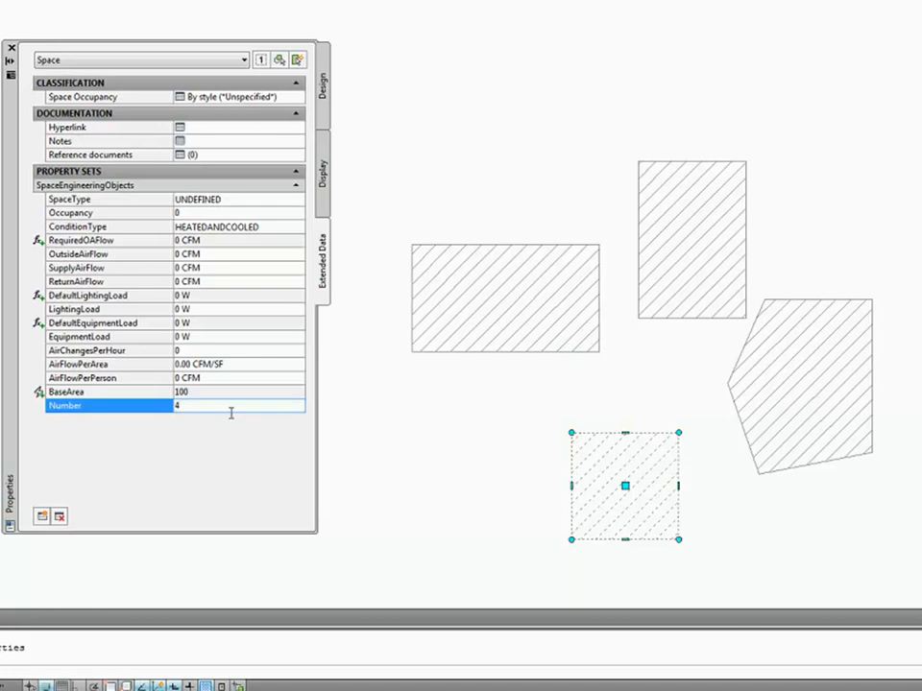
type("4")
key("Return")
key("Escape")
Review the Display and Extended Data properties of the wide rectangular space
left_click(494, 283)
left_click(372, 291)
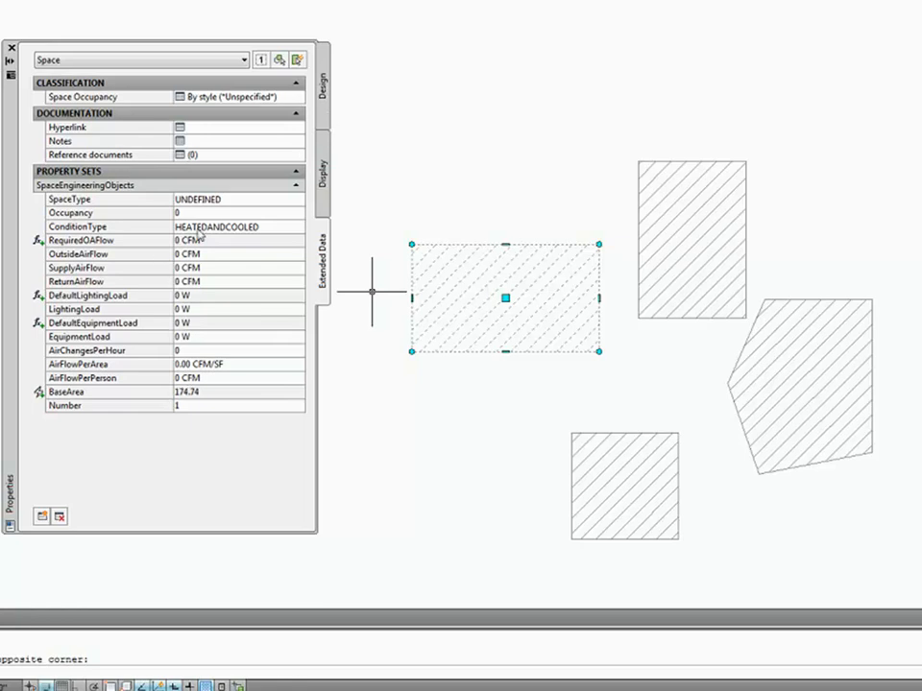
left_click(326, 203)
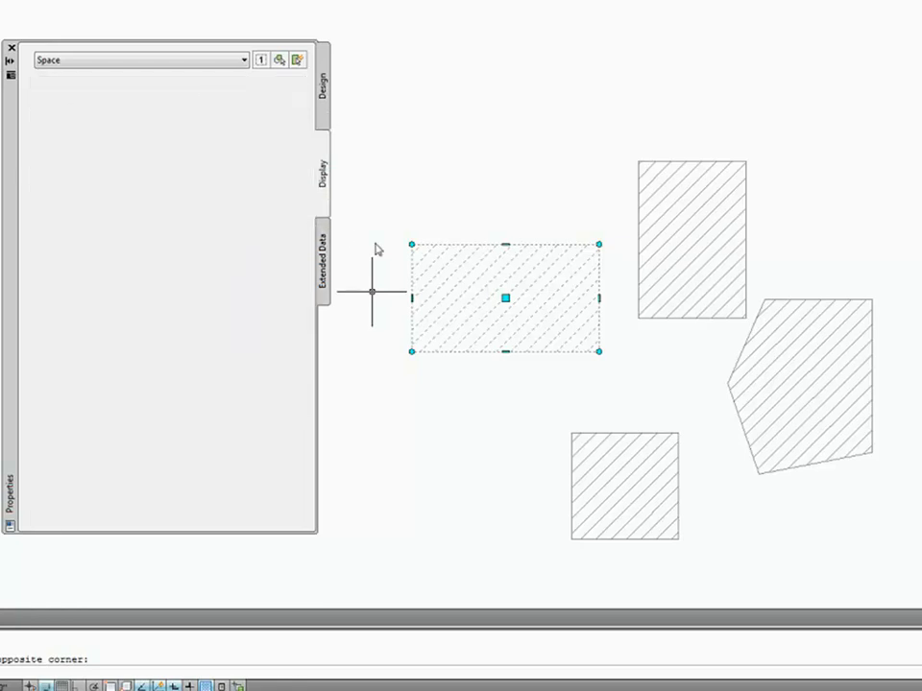
left_click(322, 257)
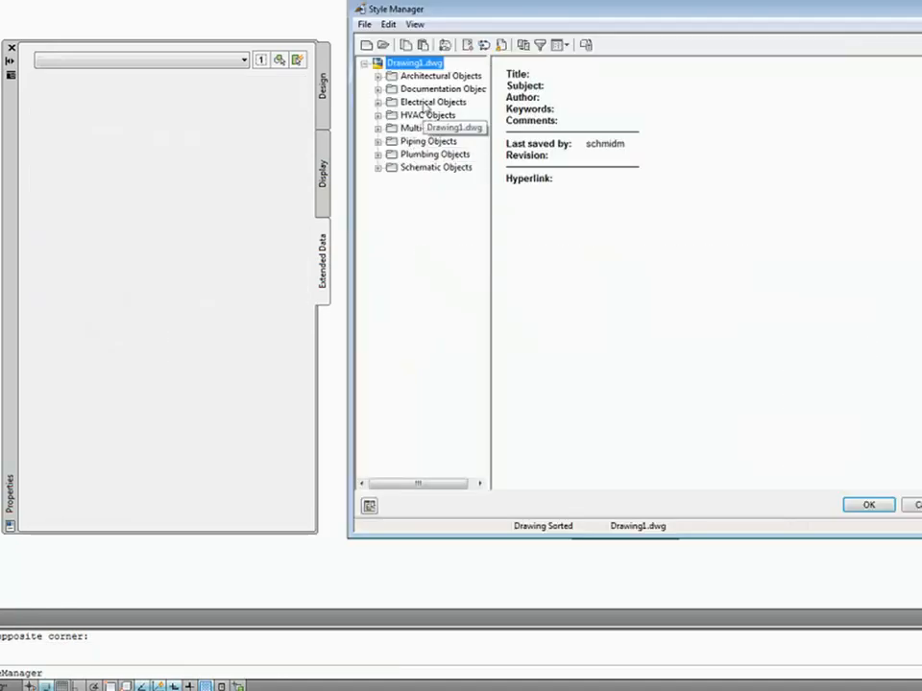
Make the Name property visible in the SpaceEngineeringObjects property set definition and check it on the wide space
double_click(442, 88)
double_click(449, 181)
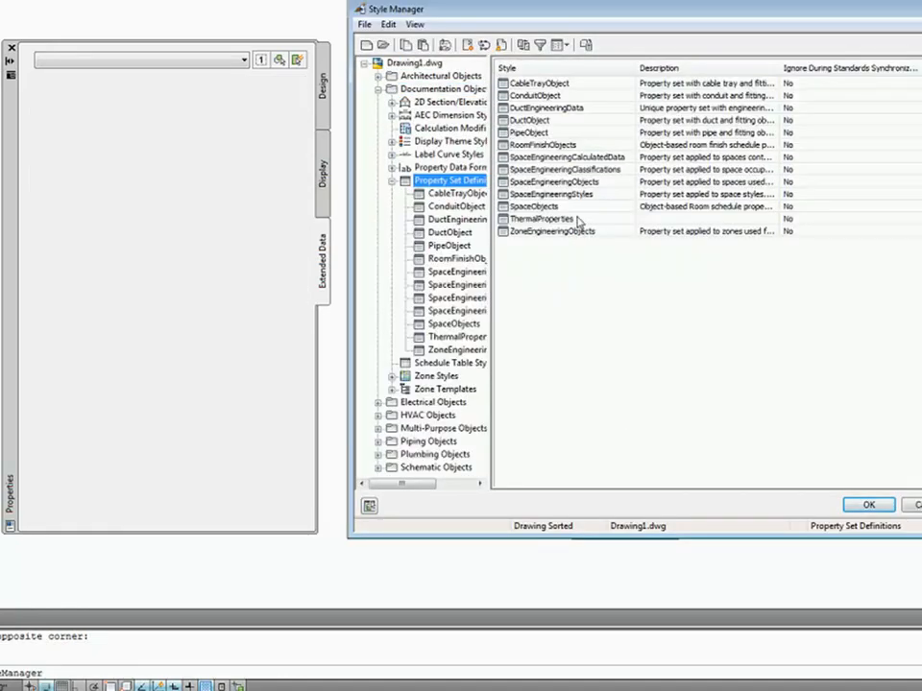
left_click(534, 207)
double_click(547, 182)
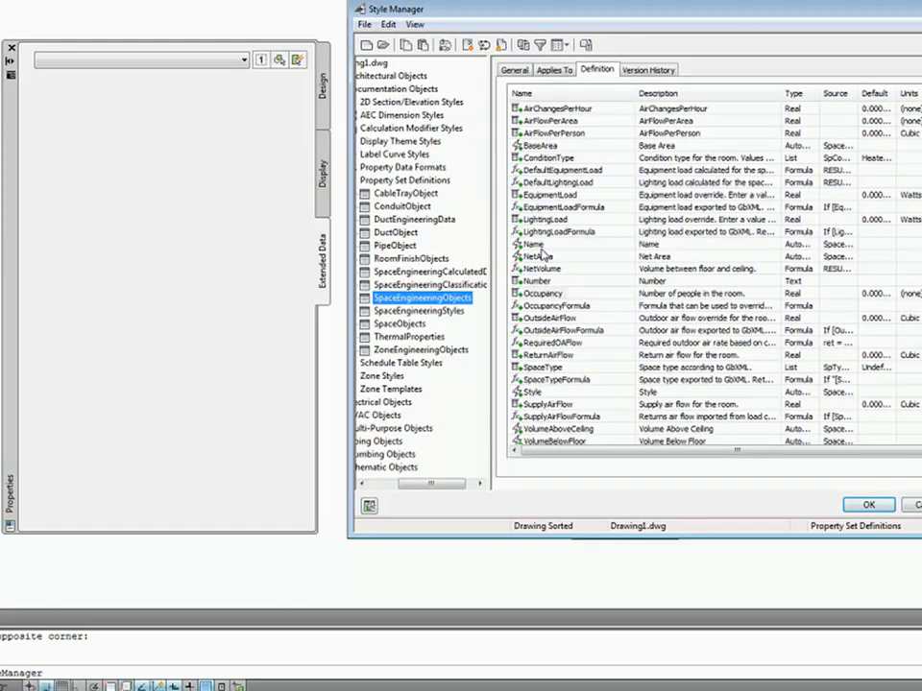
left_click(534, 245)
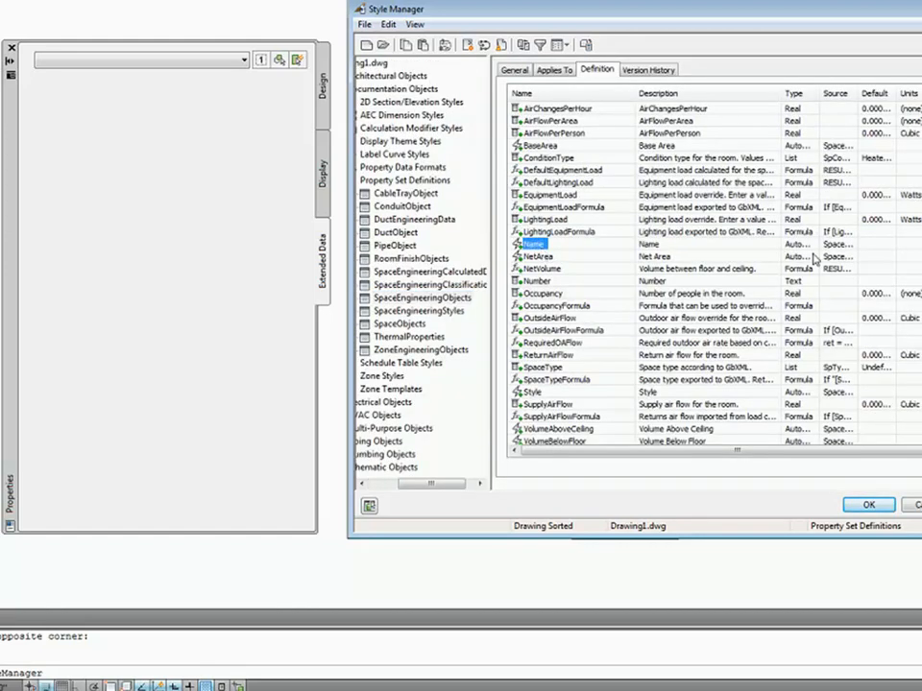
left_click(869, 509)
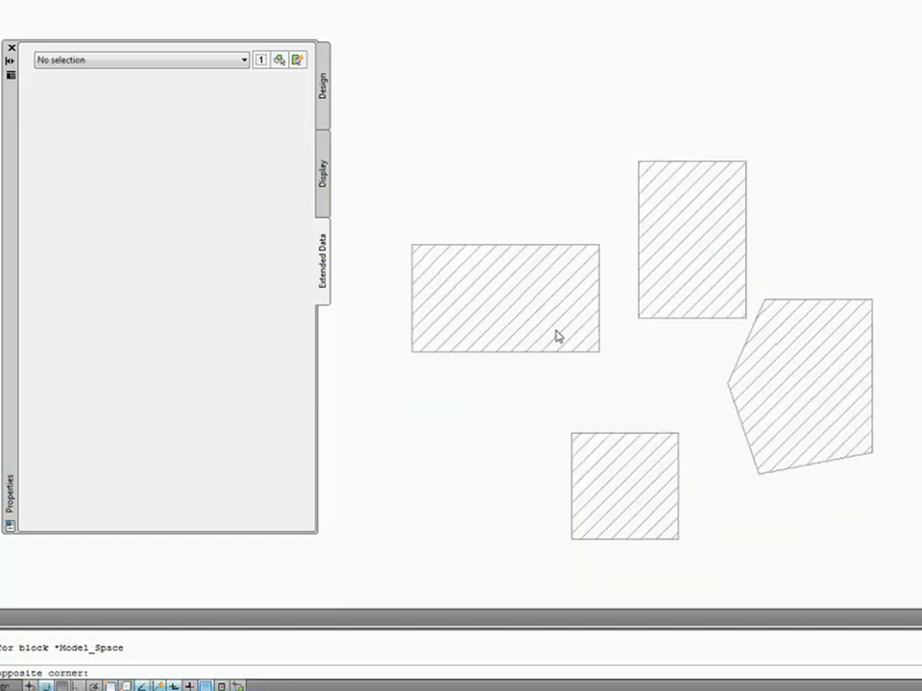
left_click(557, 336)
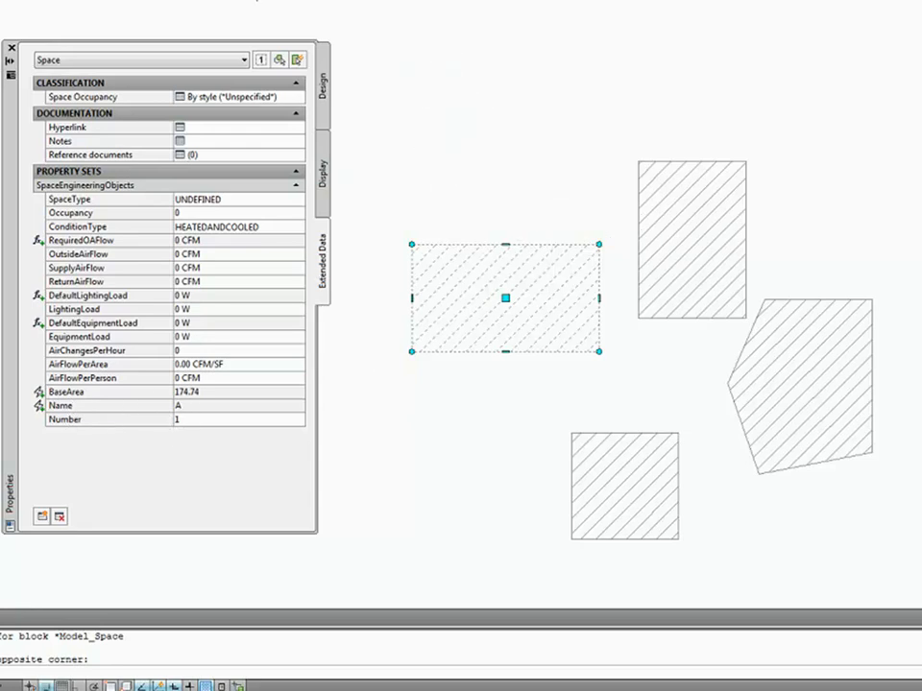
key("Escape")
Save the drawing of the four spaces to the Desktop as Spaces
key("ctrl+s")
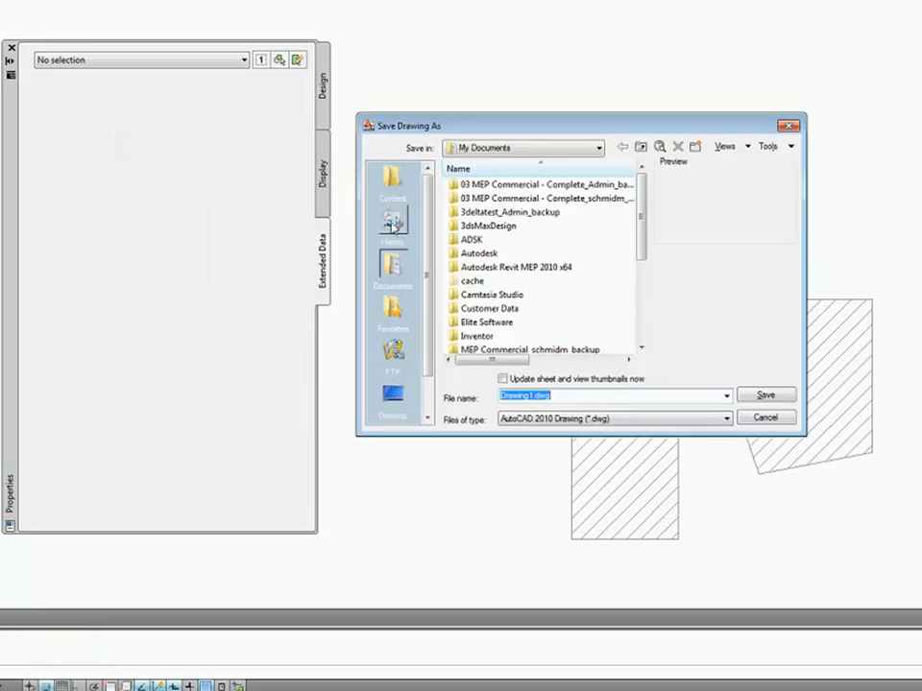
left_click(392, 398)
double_click(562, 400)
type("s")
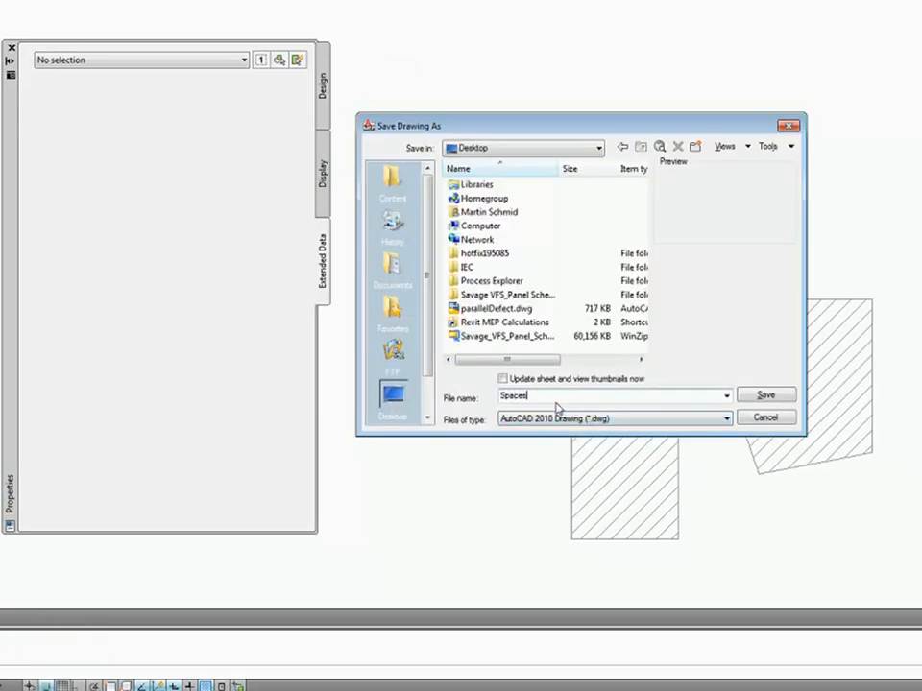
key("Return")
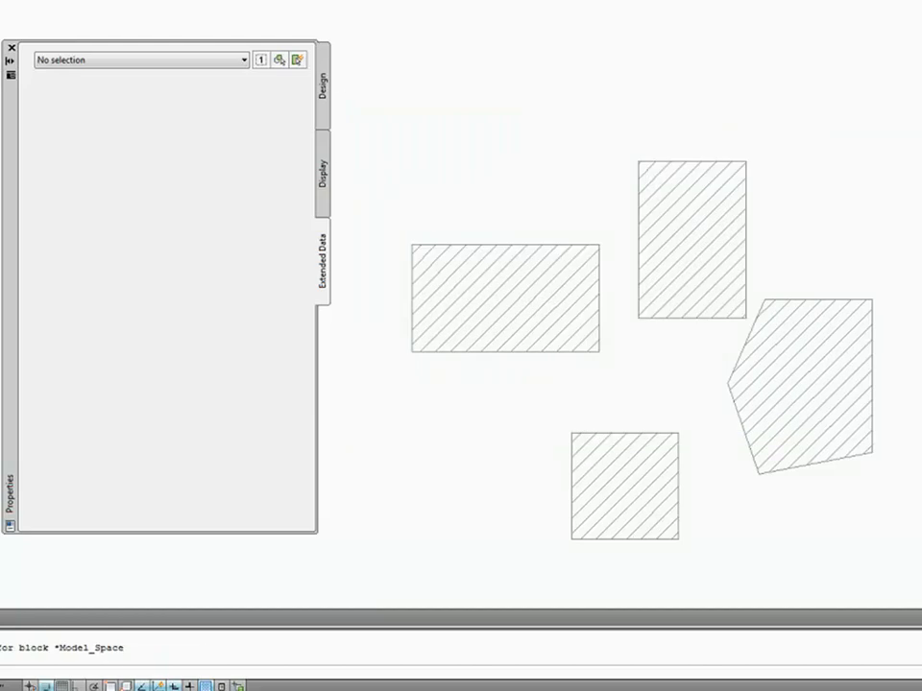
Start a new drawing and save it to the Desktop as Lighting
key("ctrl+s")
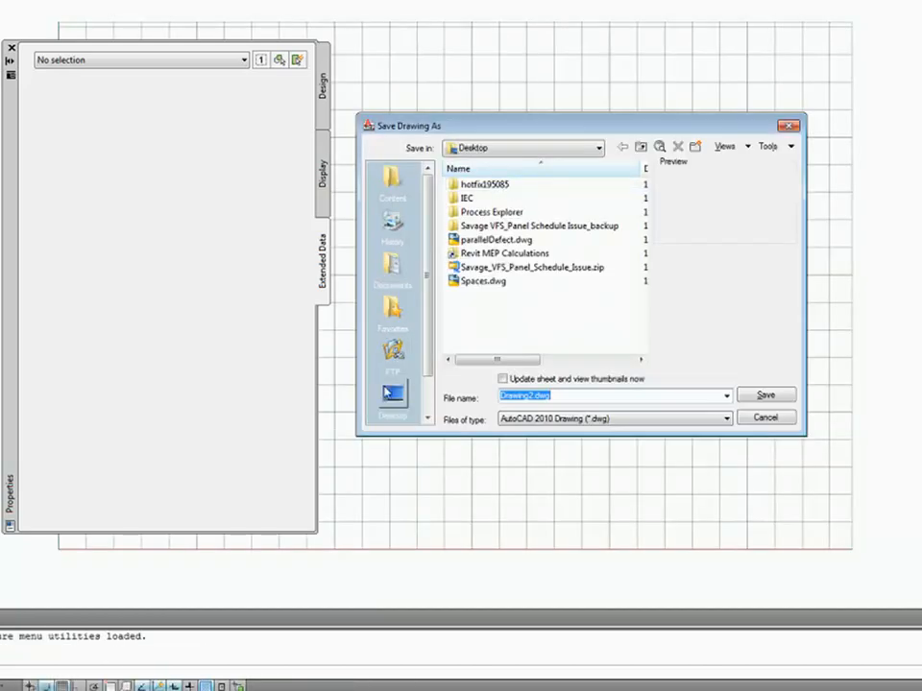
double_click(564, 398)
type("Lighting")
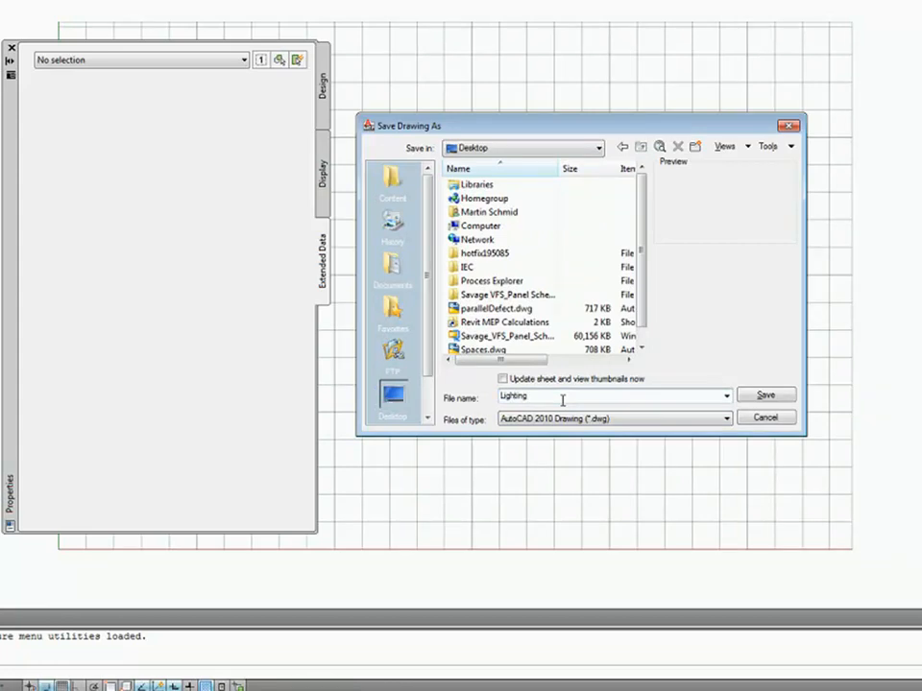
key("Return")
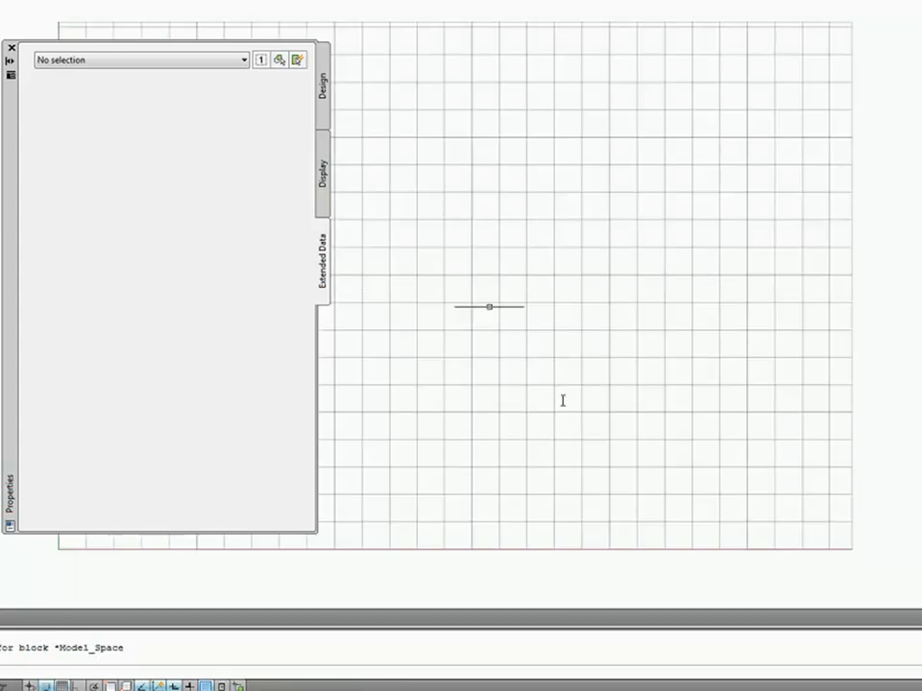
Start attaching an external reference to the Lighting drawing and choose Spaces.dwg from the Desktop as its source
left_click(183, 4)
left_click(402, 388)
left_click(518, 322)
left_click(537, 336)
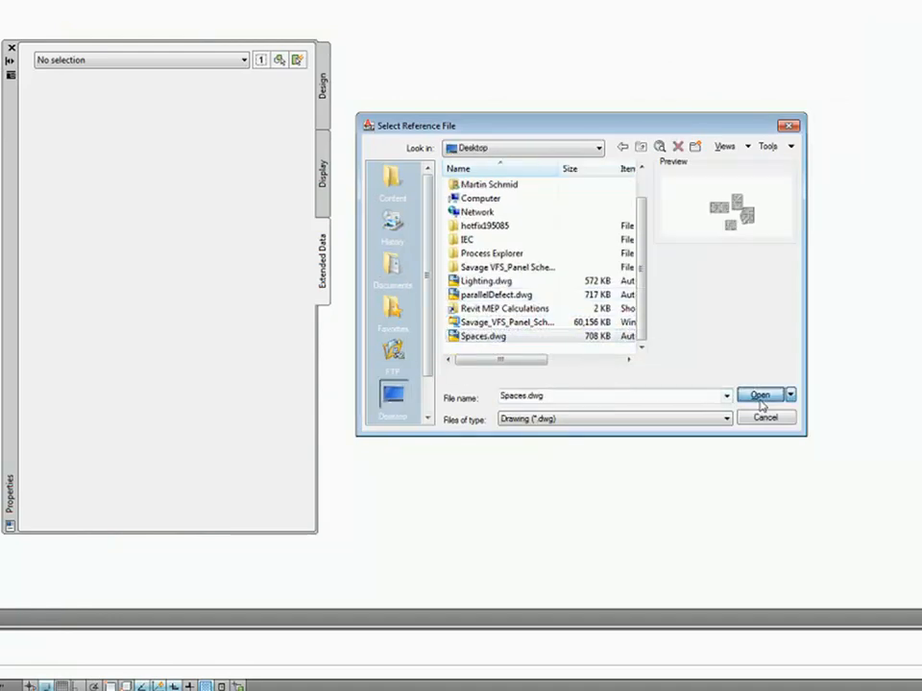
left_click(759, 395)
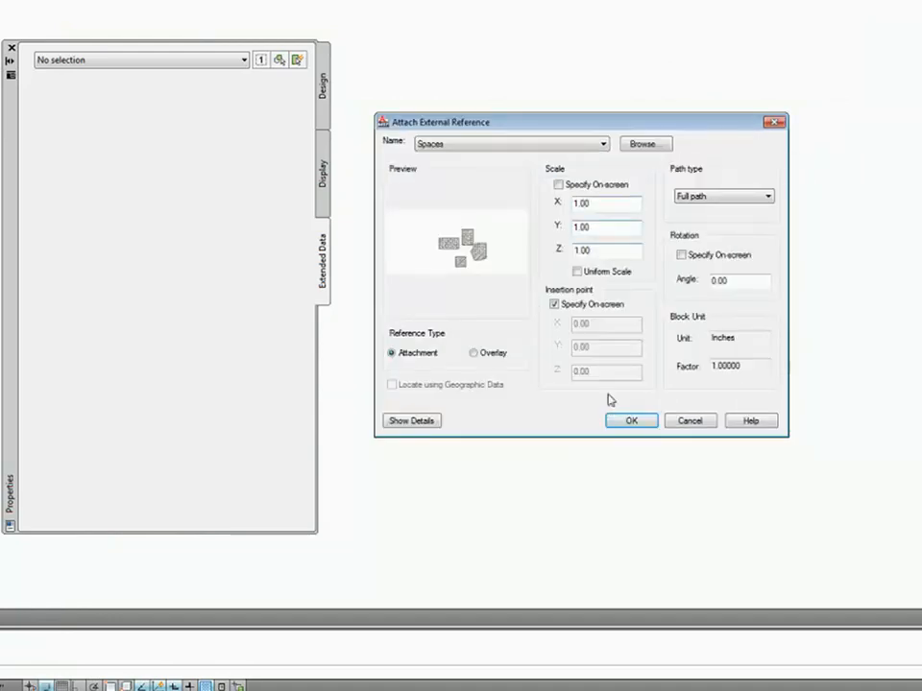
Set the Spaces reference's path type to Relative path and insert it at 0,0,0
left_click(711, 197)
left_click(711, 219)
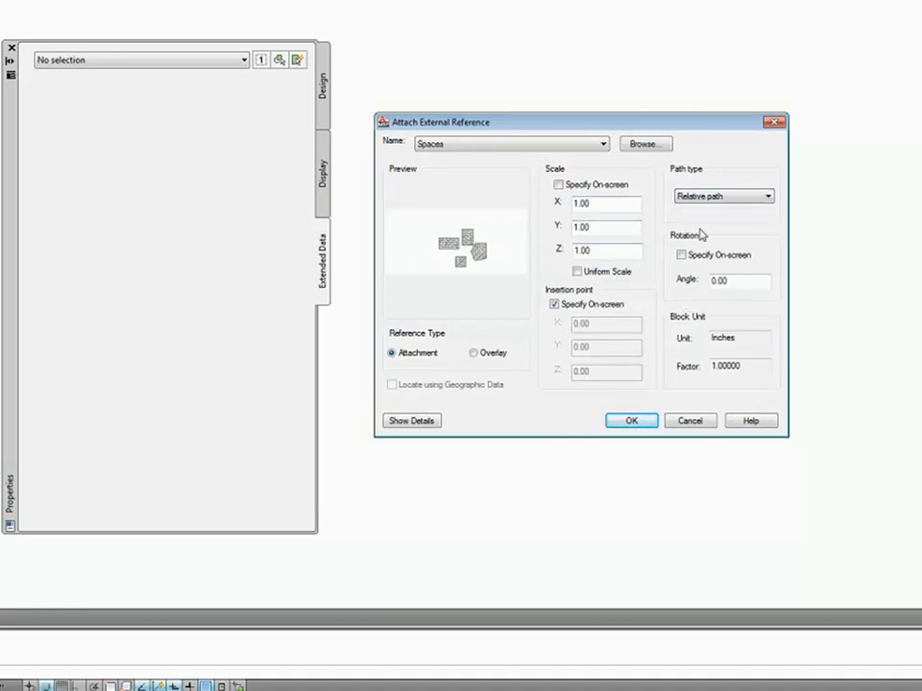
left_click(637, 420)
type("0,0,0")
key("Return")
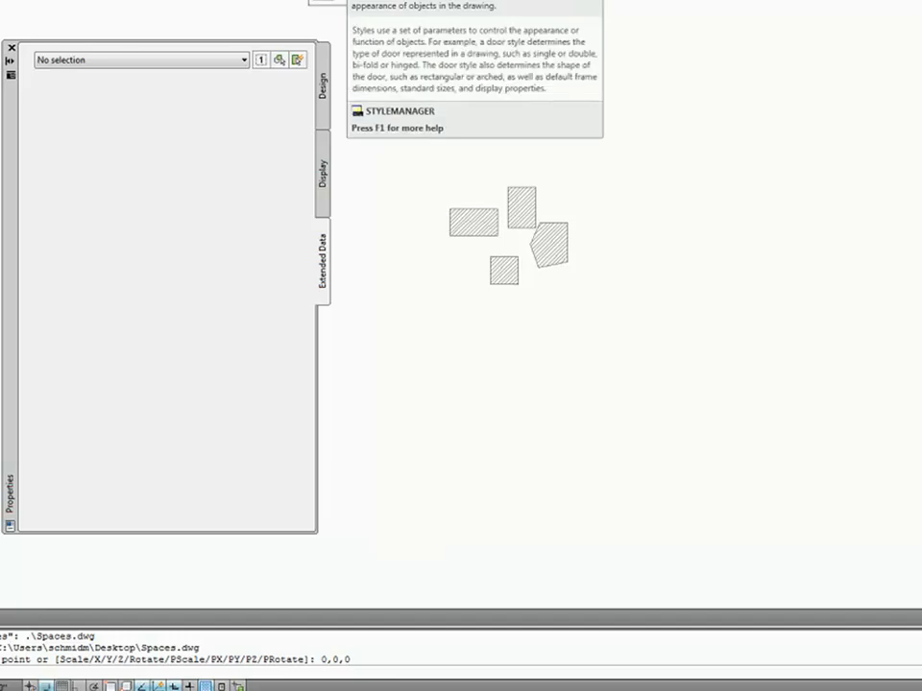
Open the Style Manager and display the SpaceEngineeringObjects property set definition stored in Spaces.dwg
left_click(347, 1)
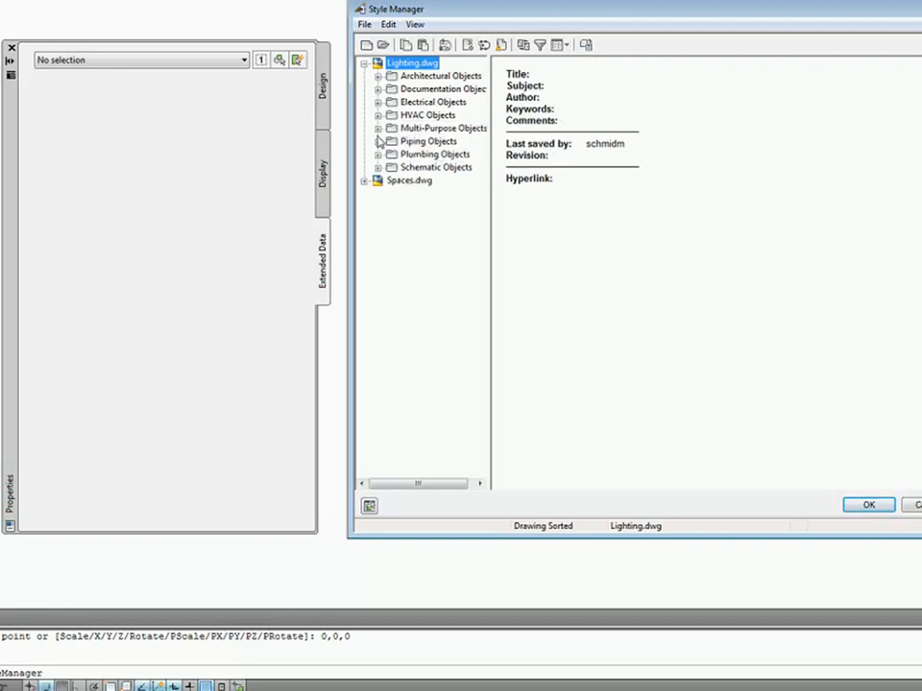
left_click(364, 182)
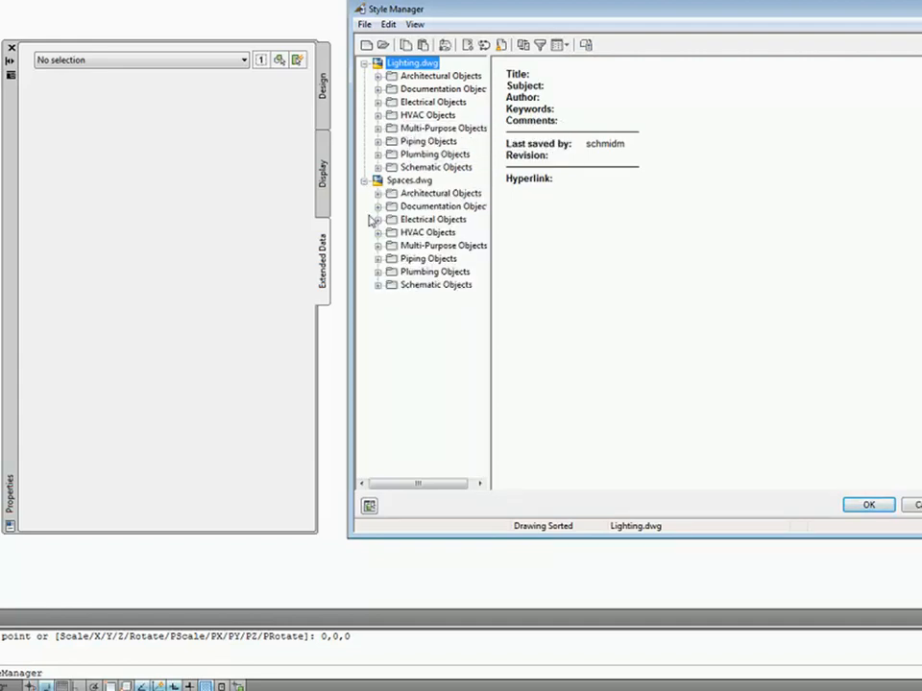
left_click(378, 207)
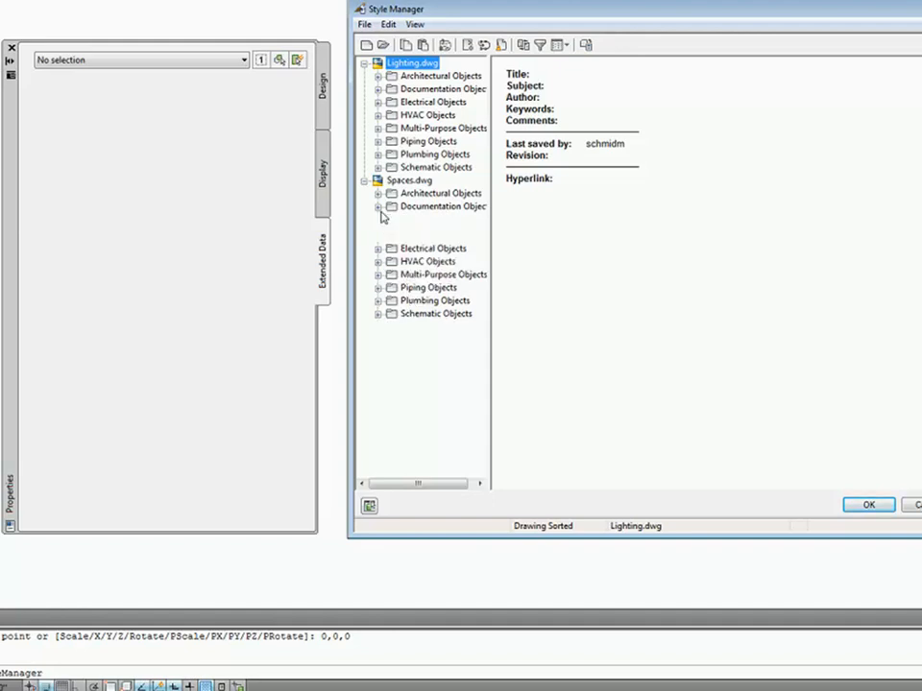
left_click(392, 297)
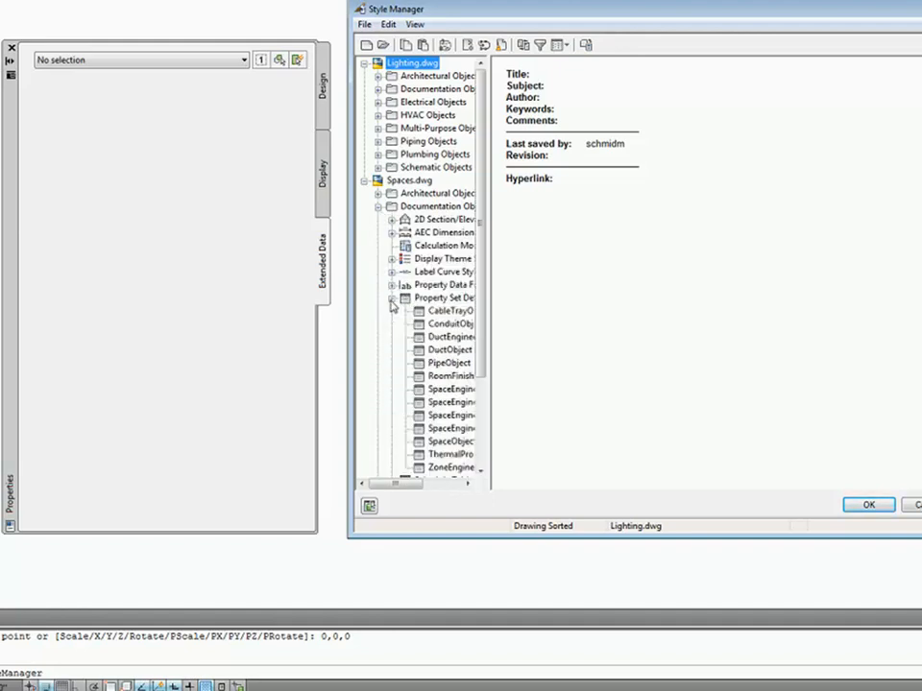
left_click_drag(492, 378, 552, 384)
left_click(464, 417)
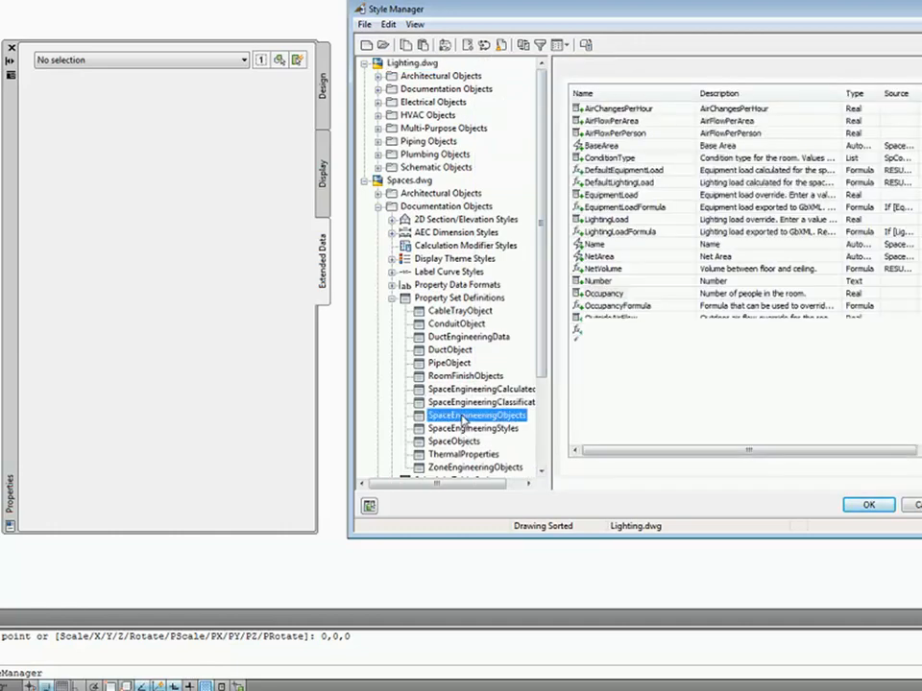
Copy the SpaceEngineeringObjects property set definition into Lighting.dwg, overwriting the existing one
left_click_drag(472, 416, 384, 63)
left_click(809, 308)
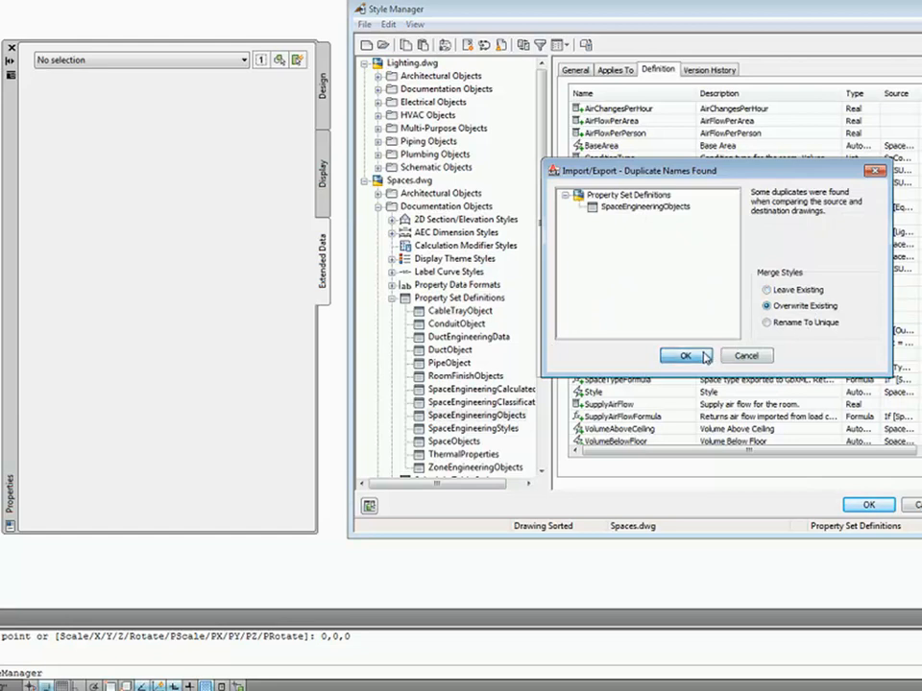
left_click(685, 356)
left_click(867, 506)
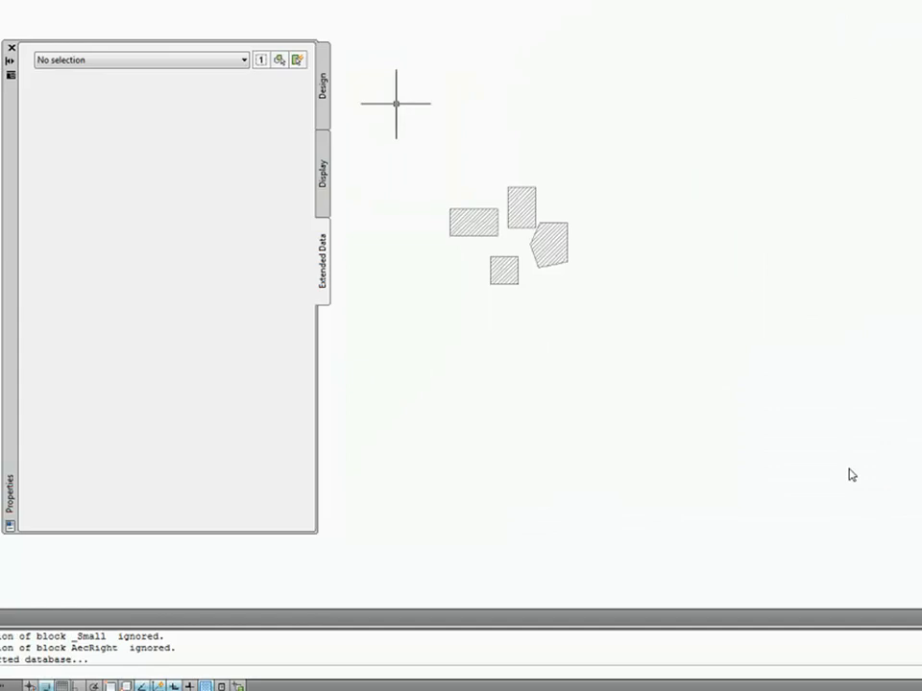
Place one 24x48 Recessed lighting device with 0 rotation inside the wide rectangular space
scroll(459, 214, "up", 5)
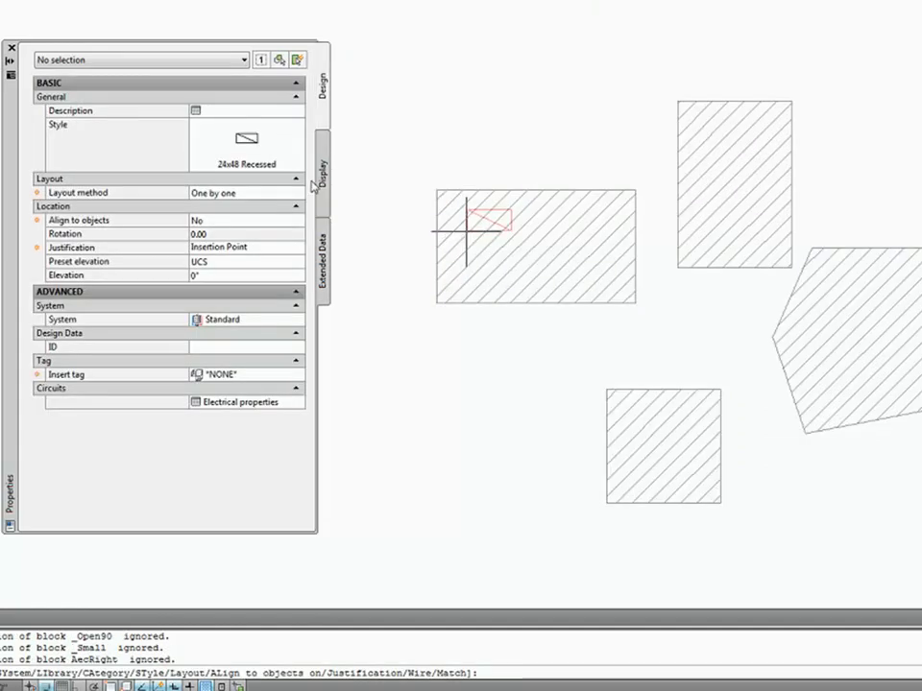
left_click(466, 230)
key("Return")
key("Return")
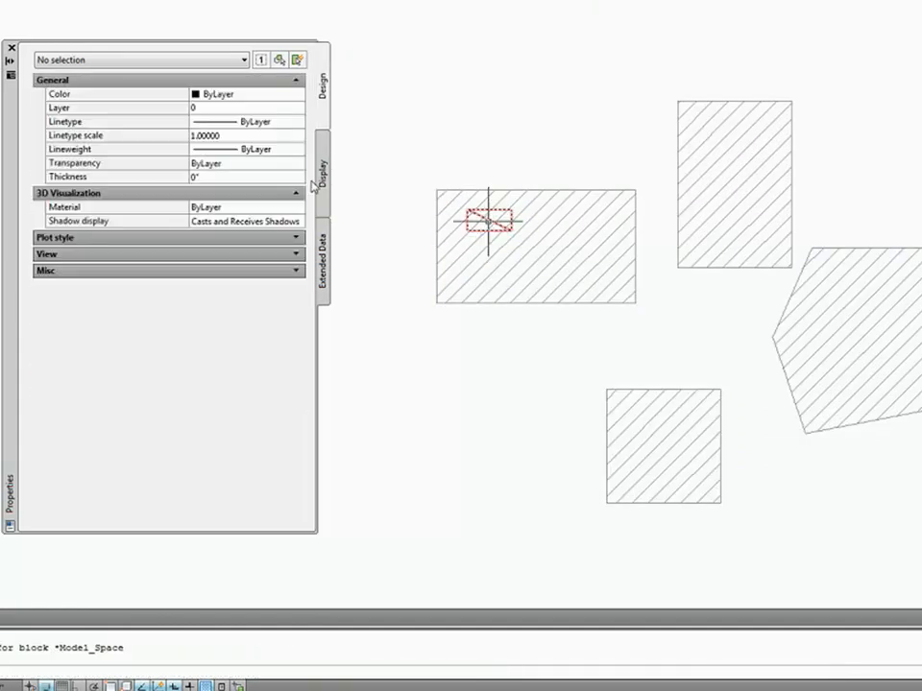
Edit the 24x48 Recessed device style so connector Load Phase 1 is 100 VA with Prevent Override set to Yes
left_click(489, 222)
right_click(502, 339)
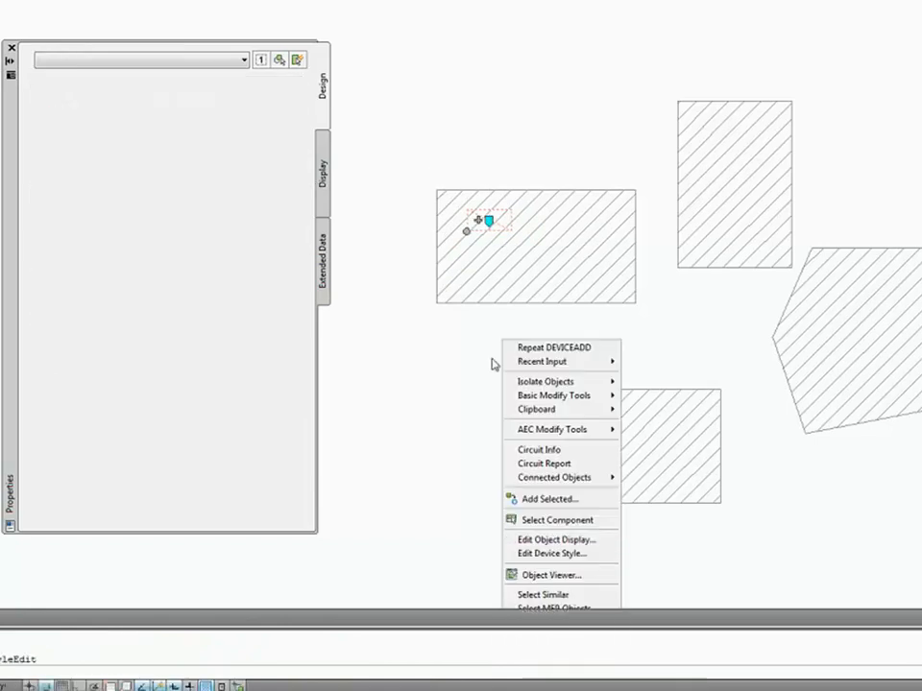
key("Escape")
key("Escape")
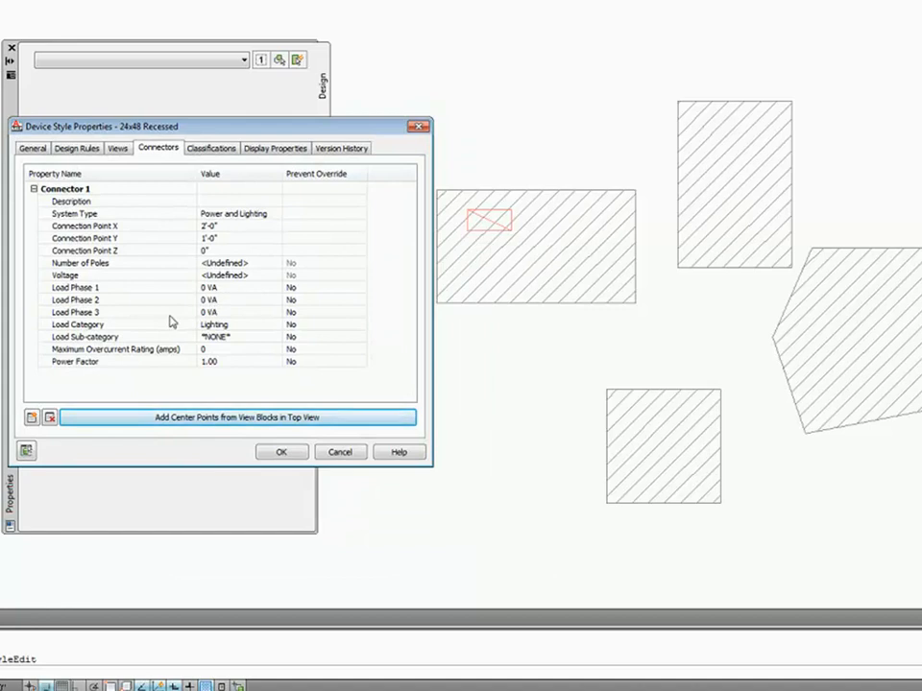
left_click(243, 290)
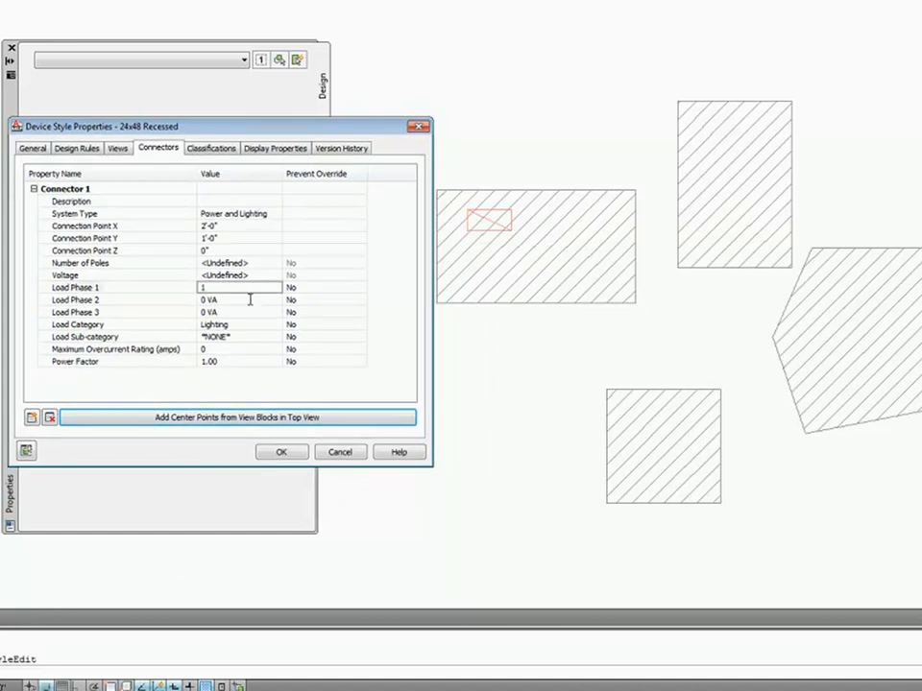
type("100 VA")
left_click(313, 290)
left_click(317, 288)
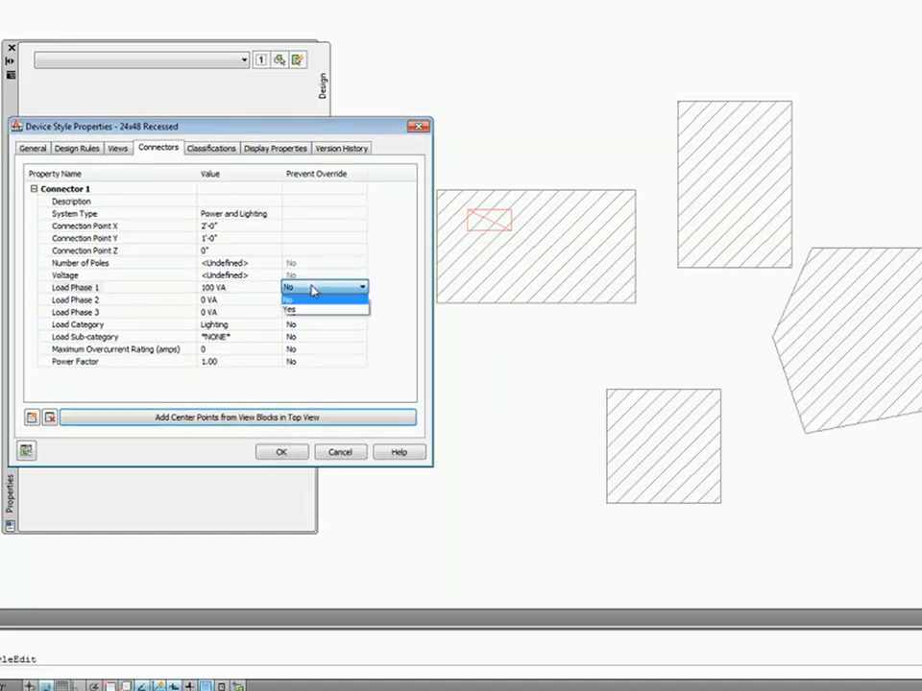
left_click(298, 311)
left_click(284, 451)
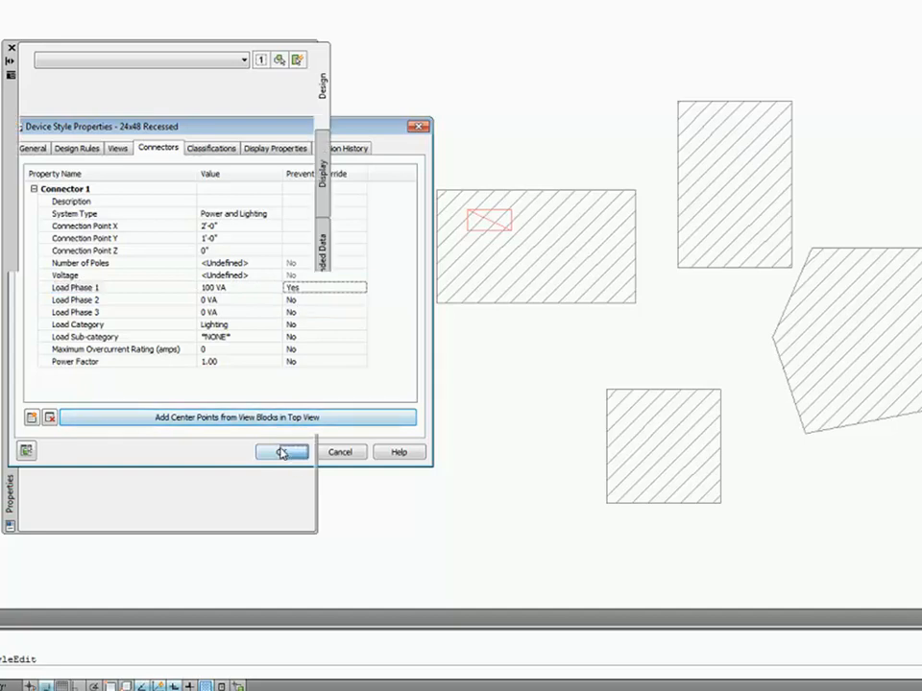
Copy the 24x48 fixture once more within the wide rectangular space and once into each of the other three spaces
type("co")
key("Return")
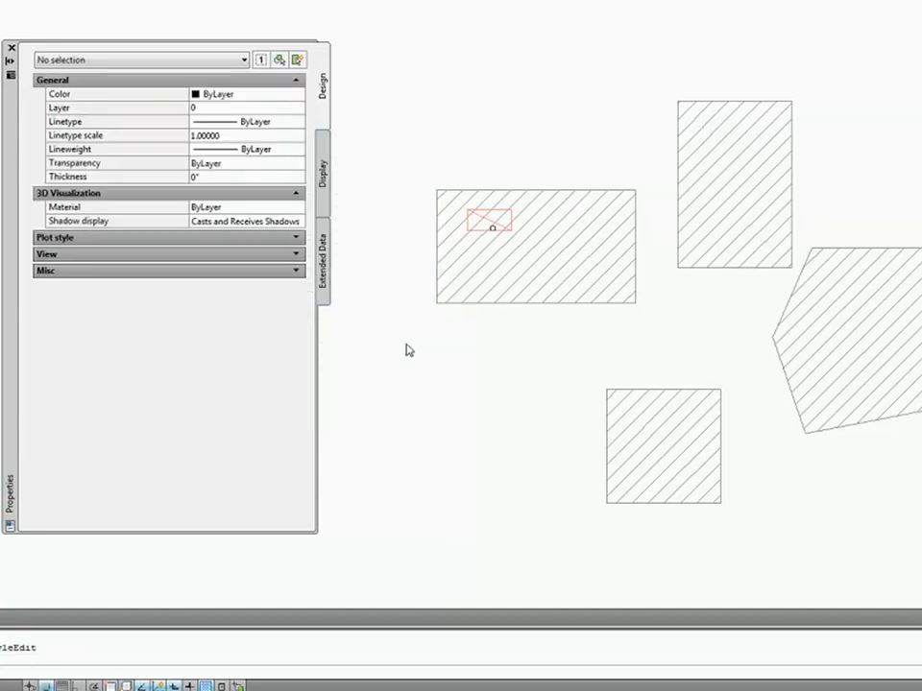
left_click(477, 228)
key("Return")
type("m")
key("Return")
left_click(479, 222)
left_click(502, 258)
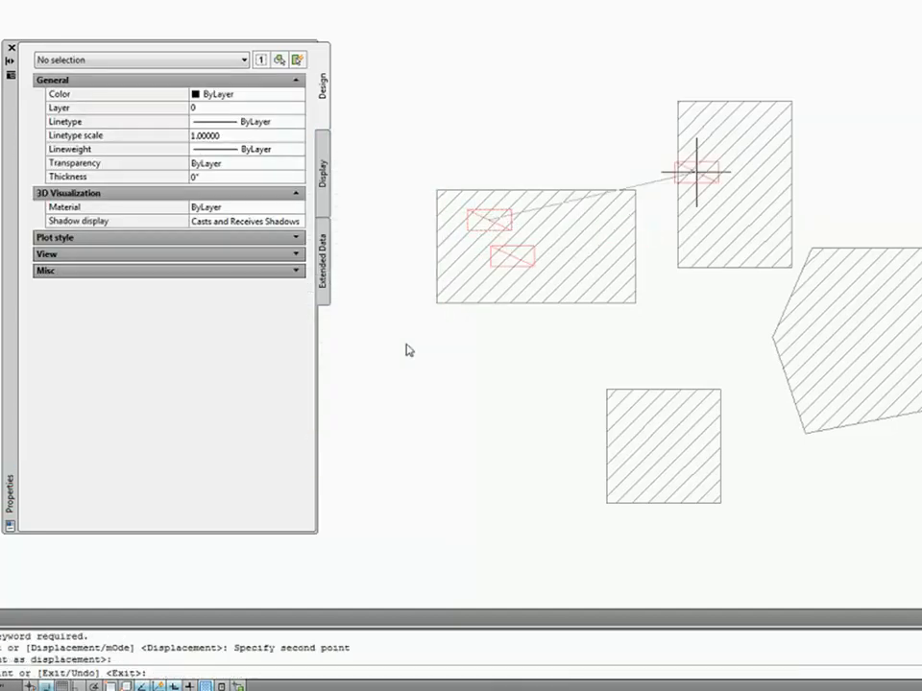
left_click(705, 149)
left_click(854, 311)
left_click(690, 461)
key("Return")
Add one 12x12 Recessed lighting device inside the wide rectangular space
type("deviceadd")
key("Return")
left_click(248, 165)
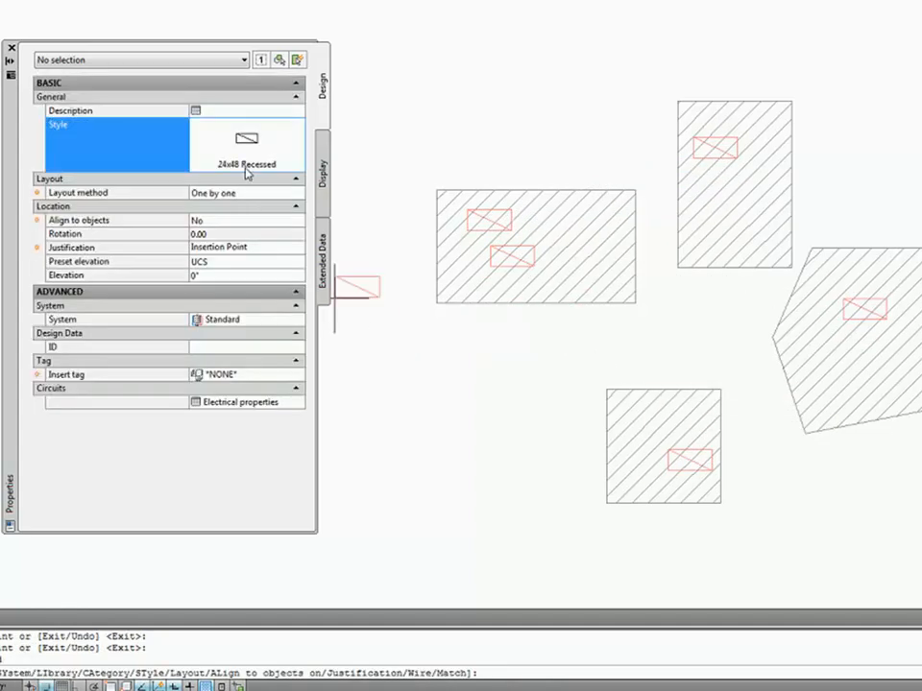
left_click(490, 230)
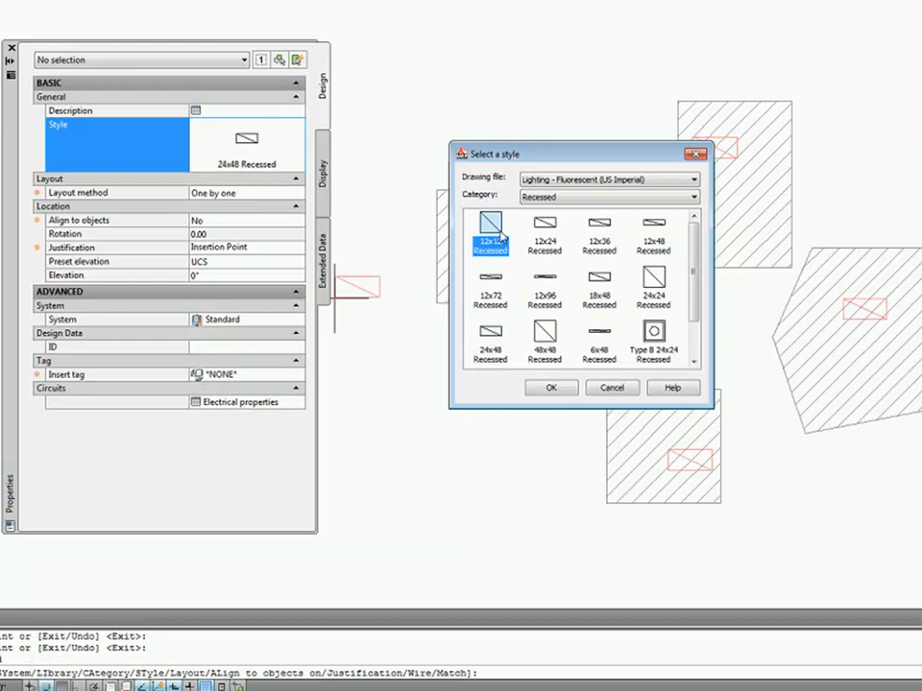
left_click(551, 386)
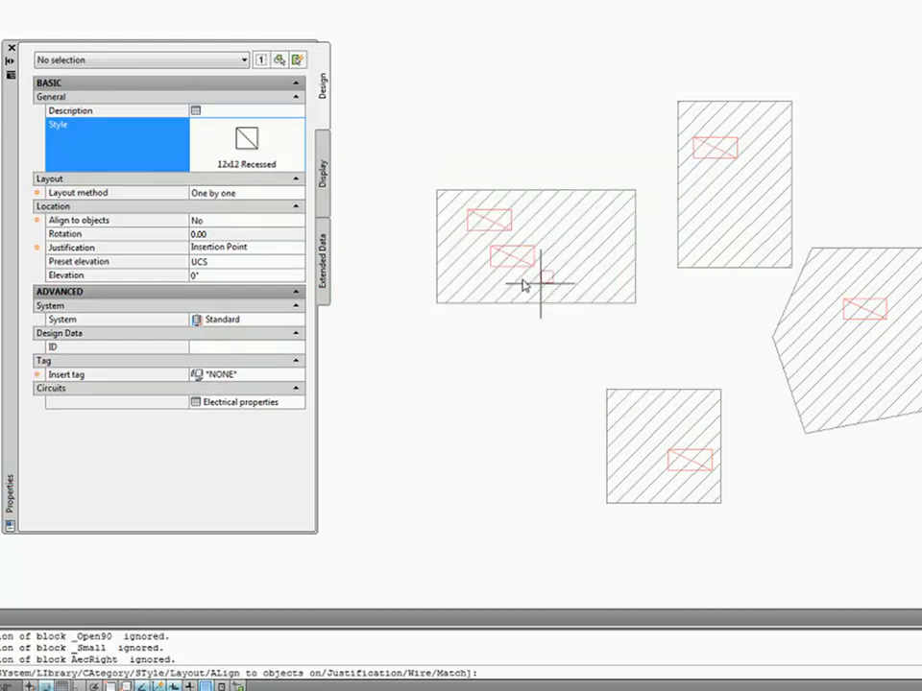
left_click(585, 227)
key("Return")
Edit the 12x12 Recessed device style so connector Load Phase 1 is 50 VA with Prevent Override set to Yes
left_click(548, 135)
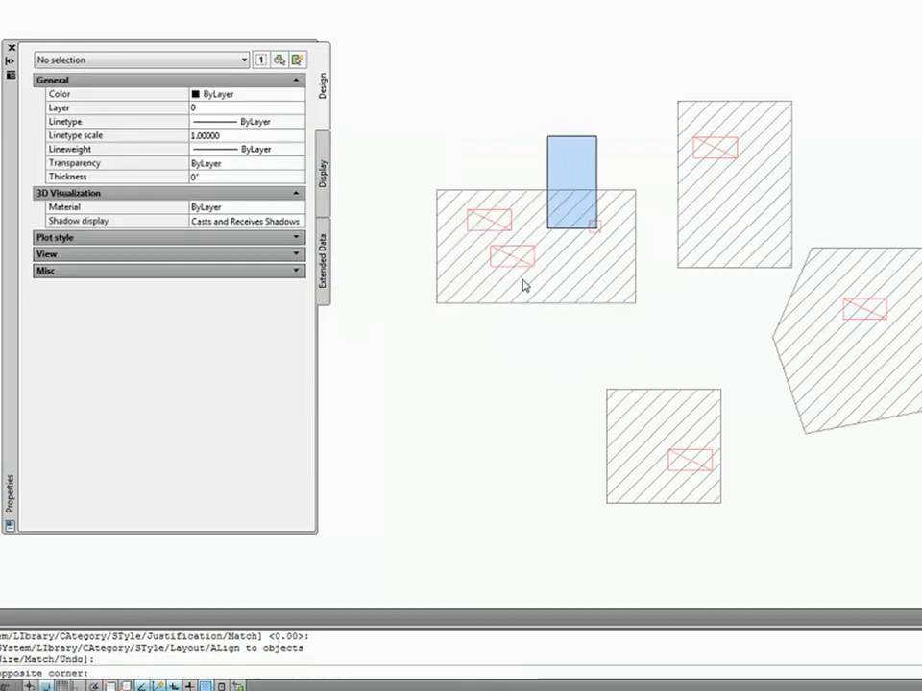
left_click(623, 242)
right_click(398, 136)
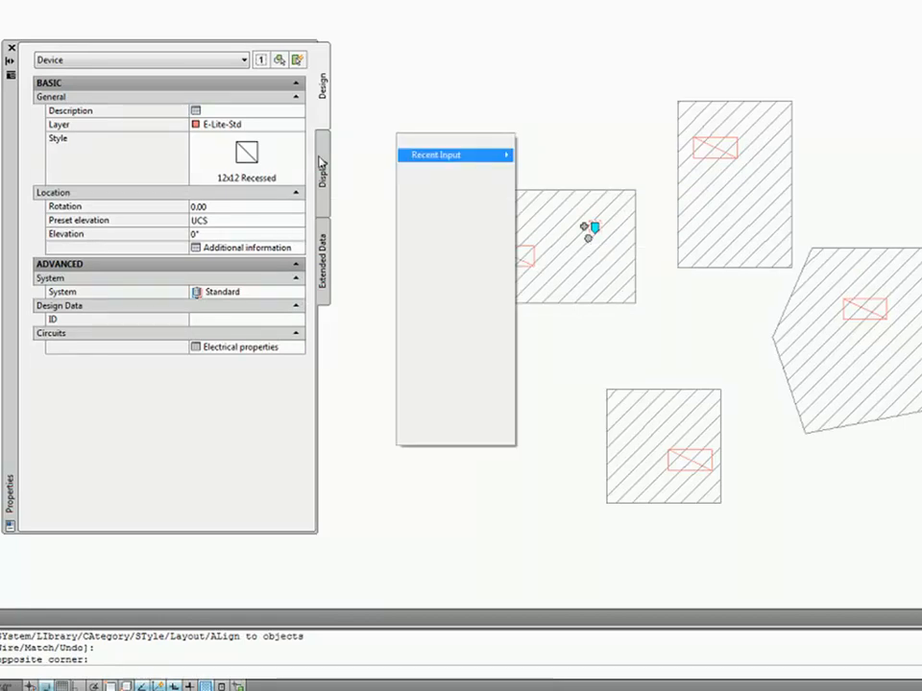
left_click(470, 354)
left_click(233, 289)
type("50")
left_click(319, 288)
left_click(319, 288)
left_click(300, 308)
left_click(280, 452)
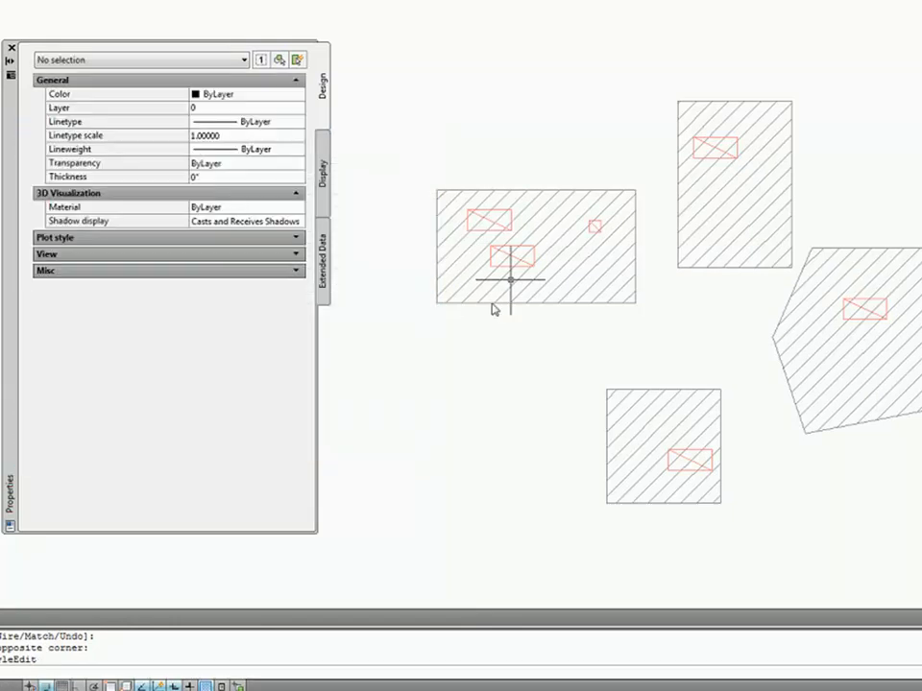
Copy the 12x12 fixture four times within the wide rectangular space, three times into the tall space and once into the five-sided space
type("co")
left_click(582, 213)
left_click(630, 236)
key("space")
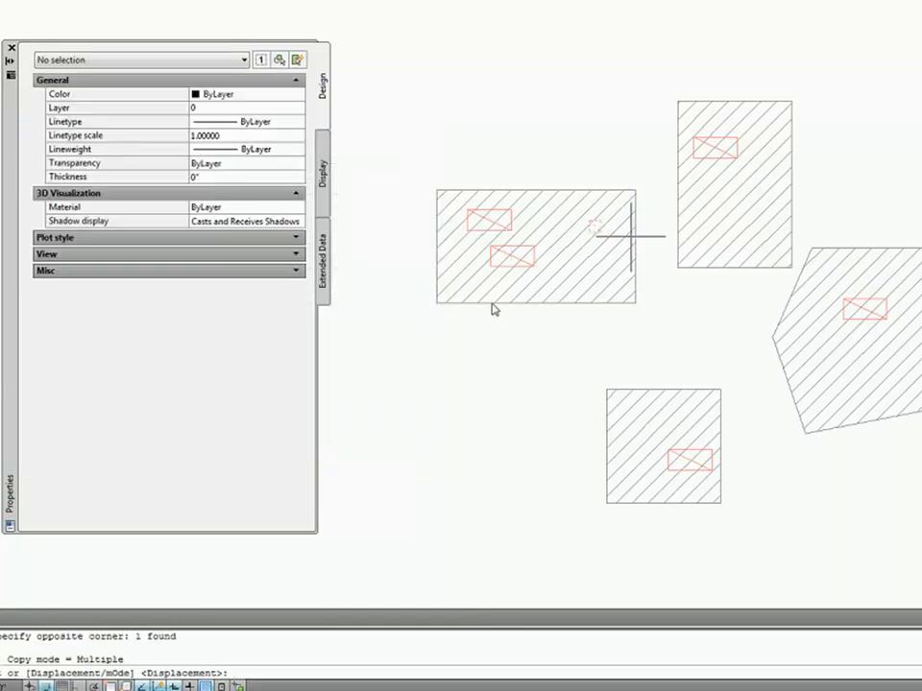
type("m")
left_click(615, 222)
left_click(597, 250)
left_click(577, 274)
left_click(554, 223)
left_click(481, 276)
left_click(728, 219)
left_click(740, 201)
left_click(755, 176)
left_click(838, 377)
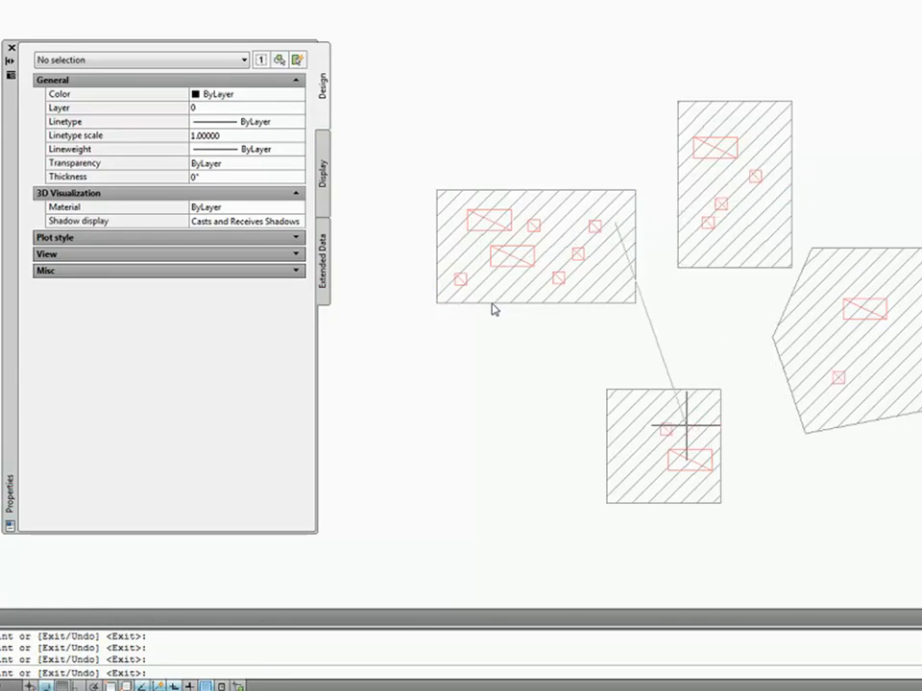
key("space")
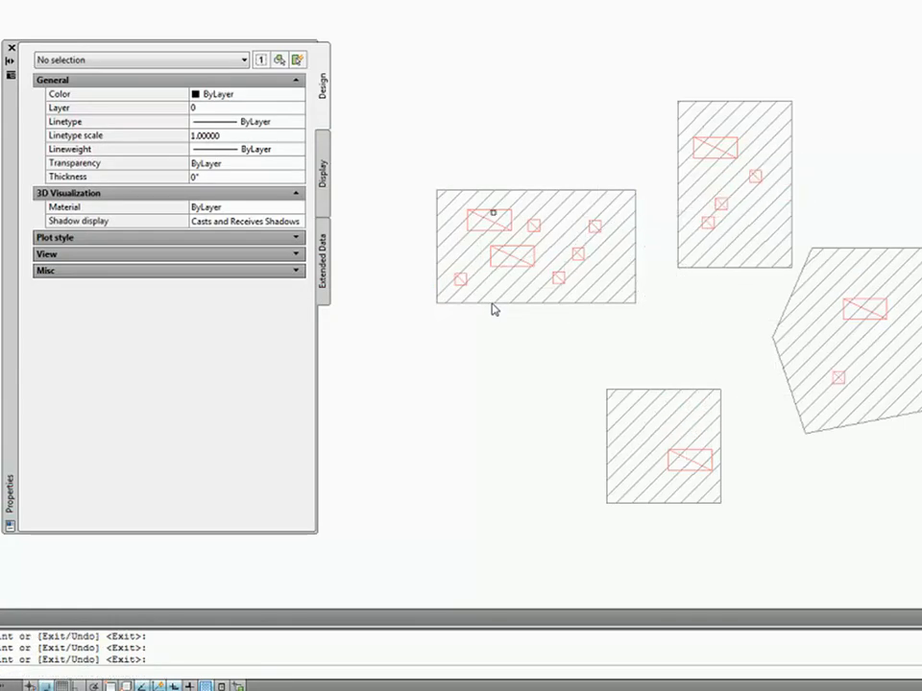
Check the extended data of a 24x48 fixture for attached property sets
left_click(477, 211)
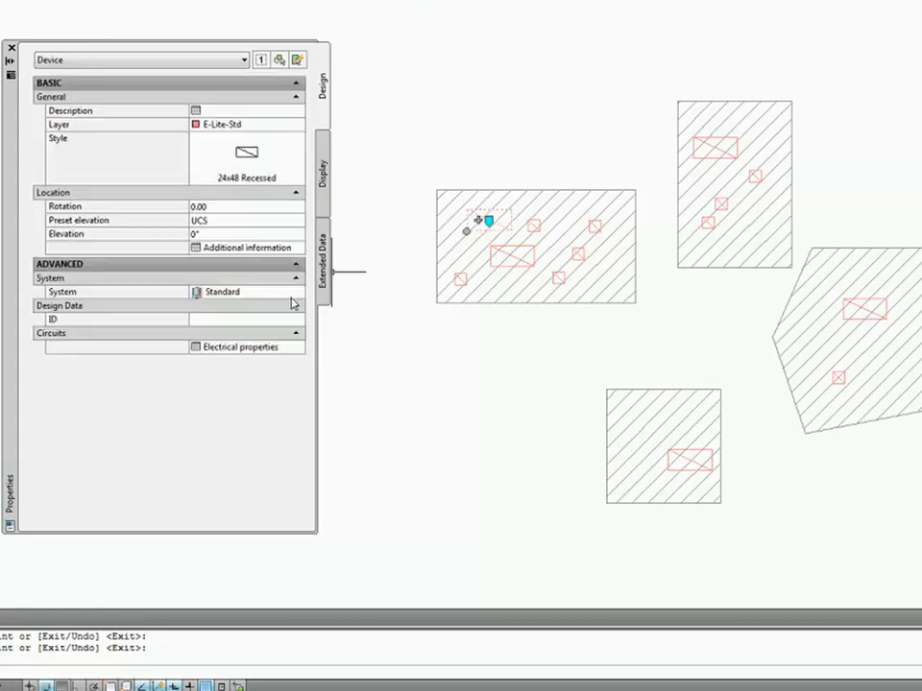
left_click(323, 273)
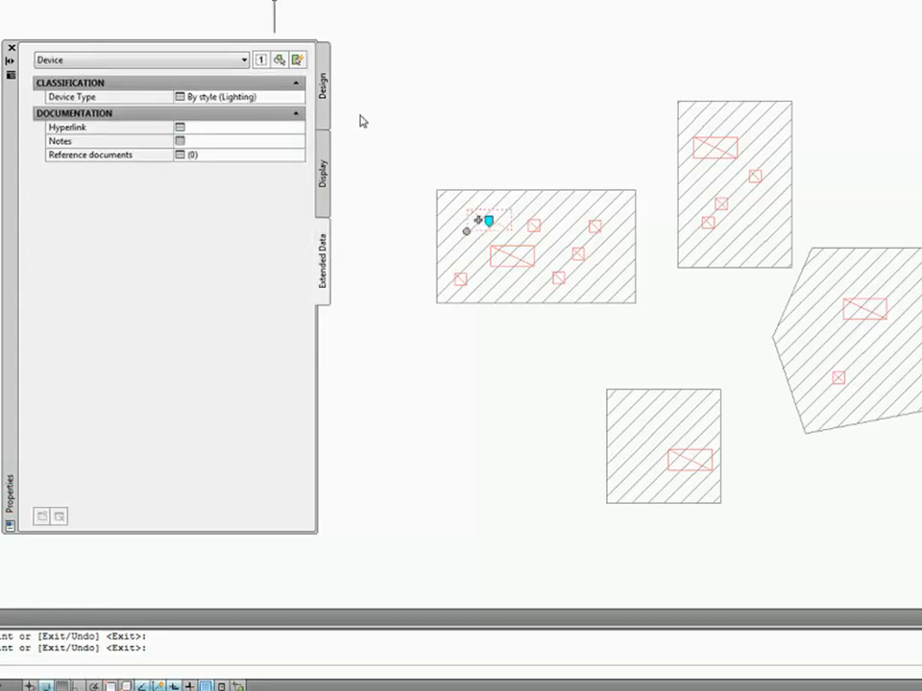
key("Escape")
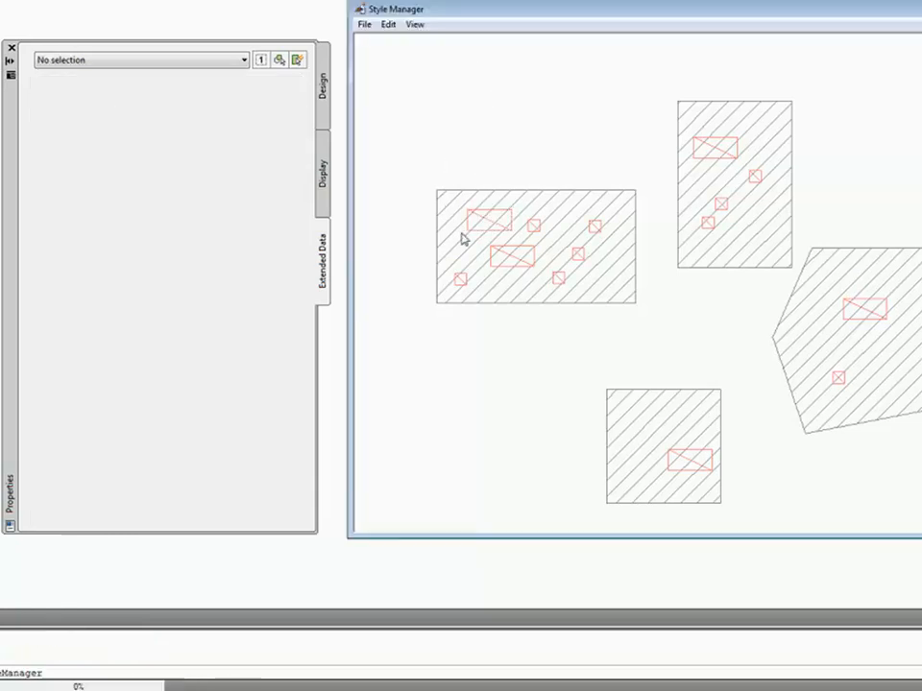
Create a new property set definition named DeviceObjects in Lighting.dwg
left_click(429, 91)
double_click(429, 90)
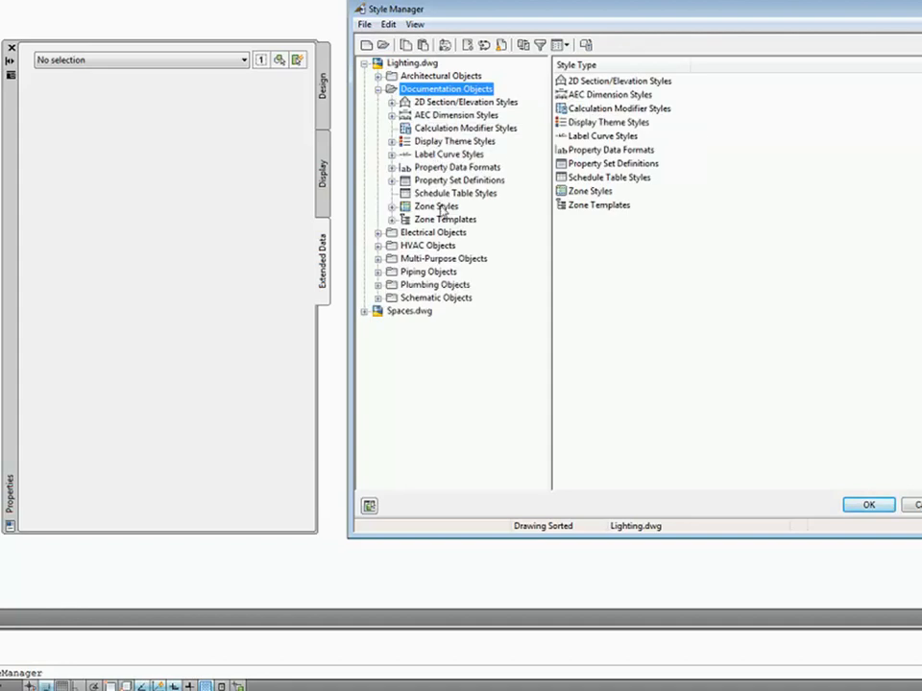
double_click(454, 181)
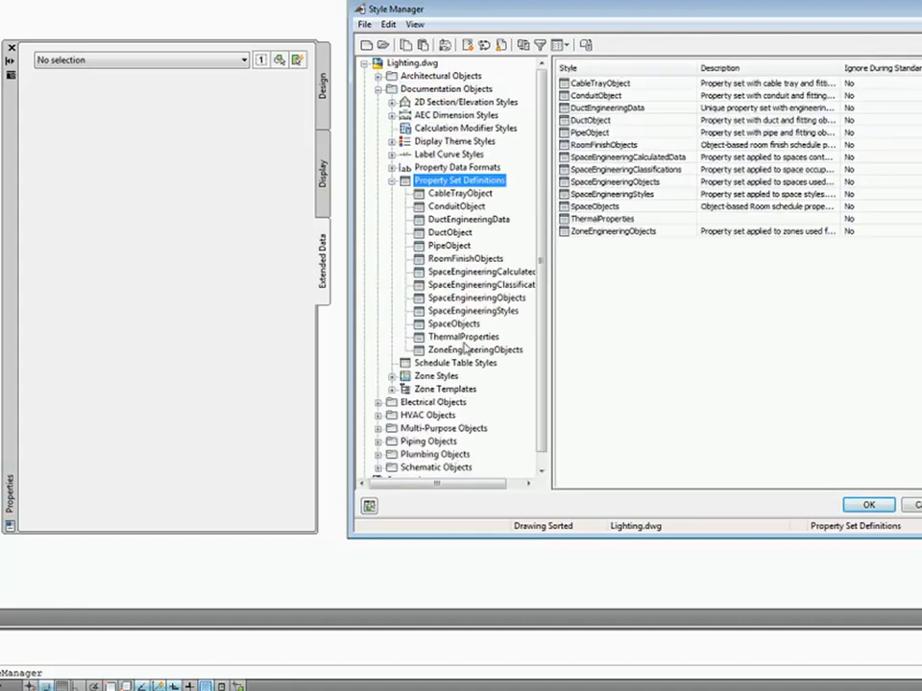
right_click(464, 182)
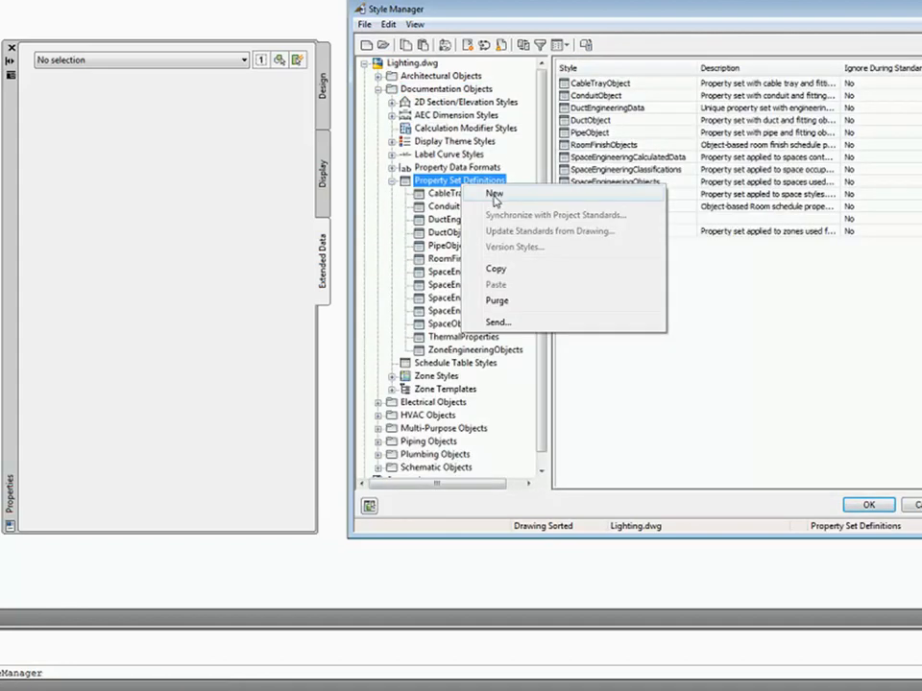
left_click(494, 193)
type("DeviceOb")
key("Return")
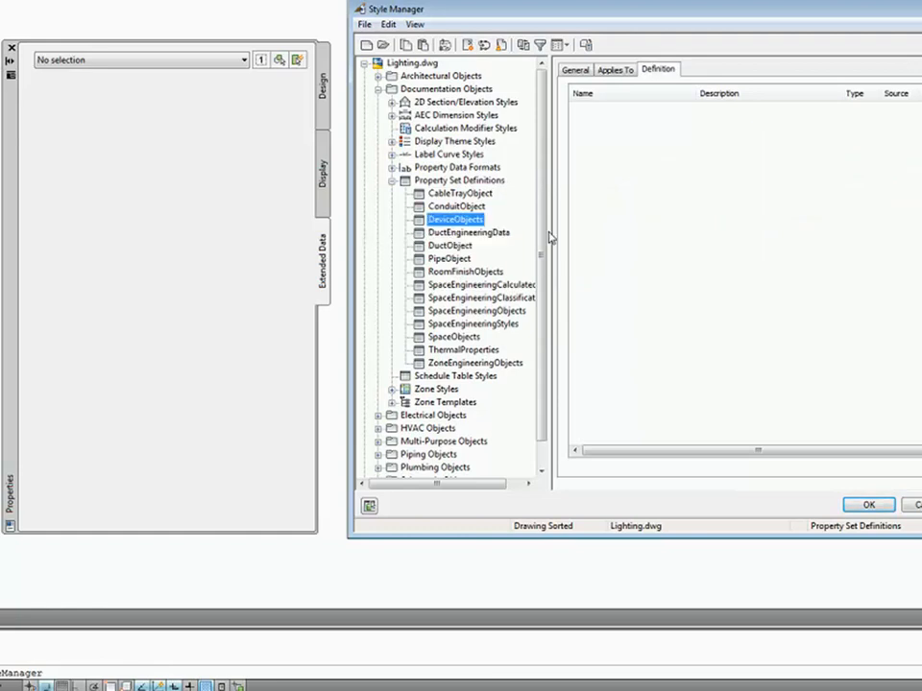
Apply the DeviceObjects property set to Device objects classified as Lighting and show its property definition list
left_click(615, 70)
key("d")
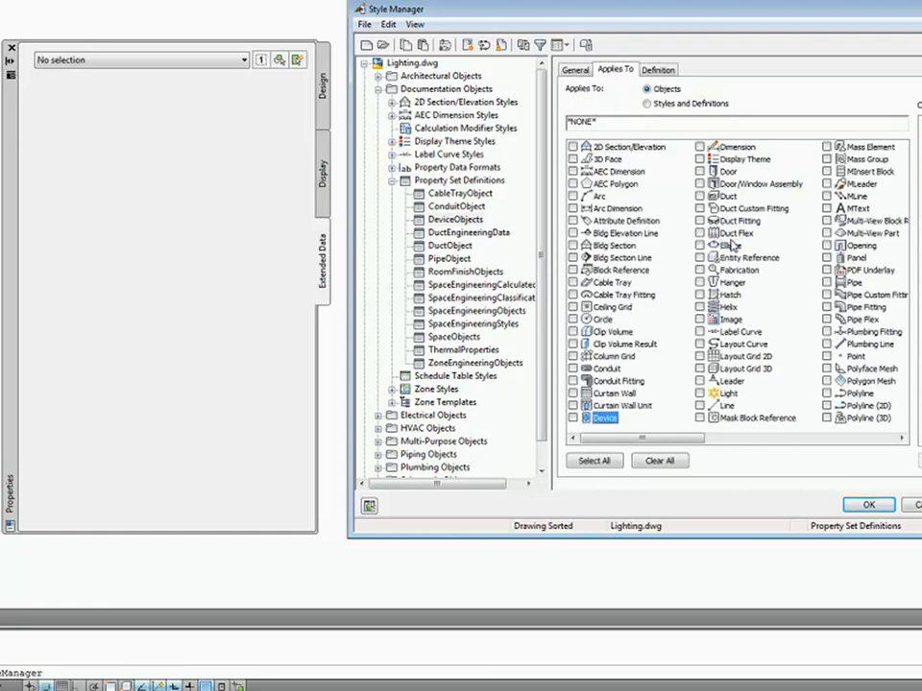
left_click(573, 418)
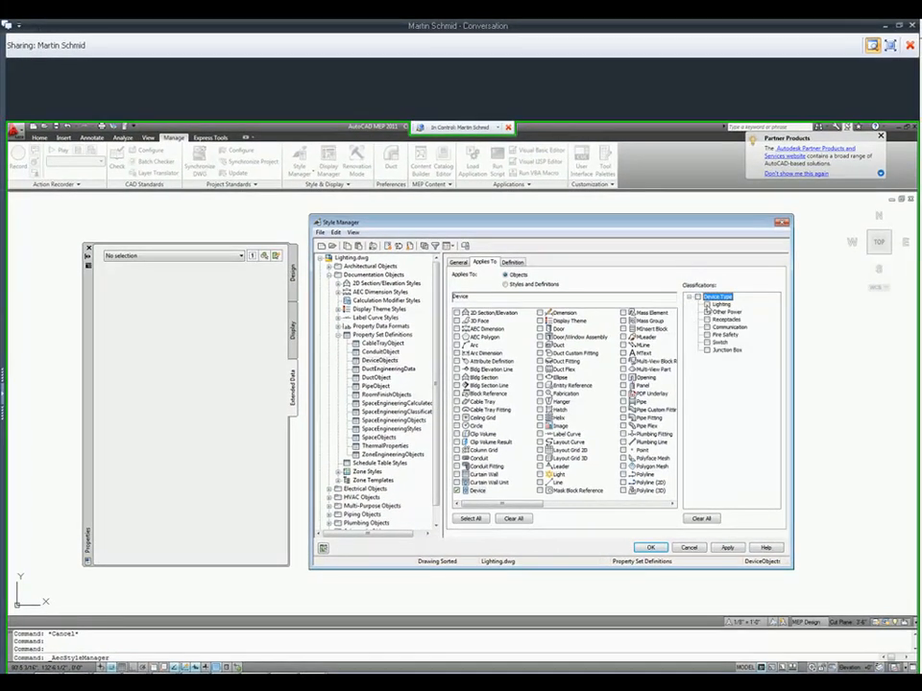
left_click(707, 306)
left_click(513, 263)
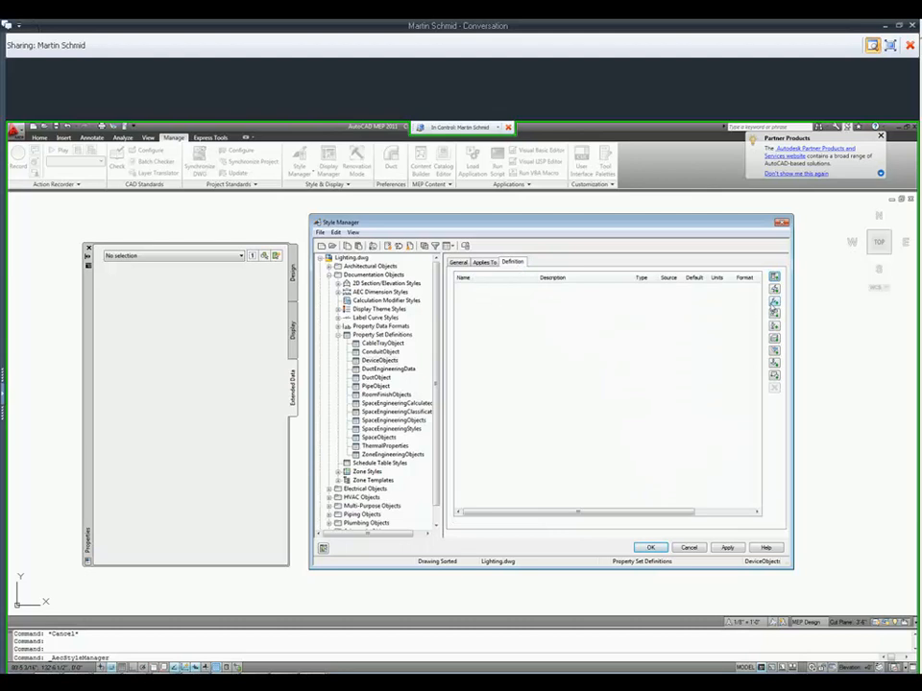
Add the automatic property Load from the Device source to the DeviceObjects property set
left_click(773, 317)
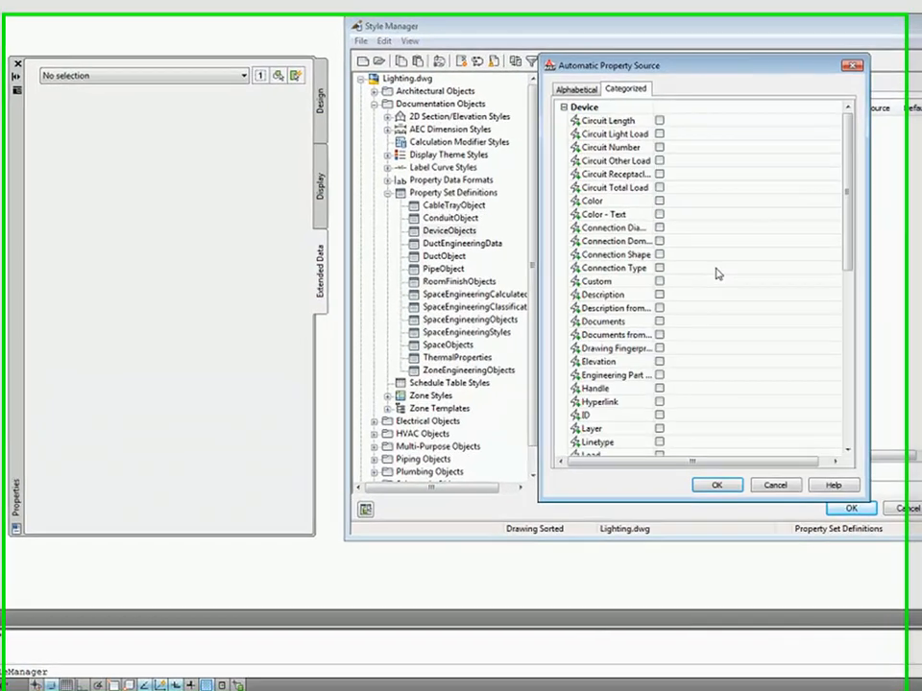
left_click(599, 255)
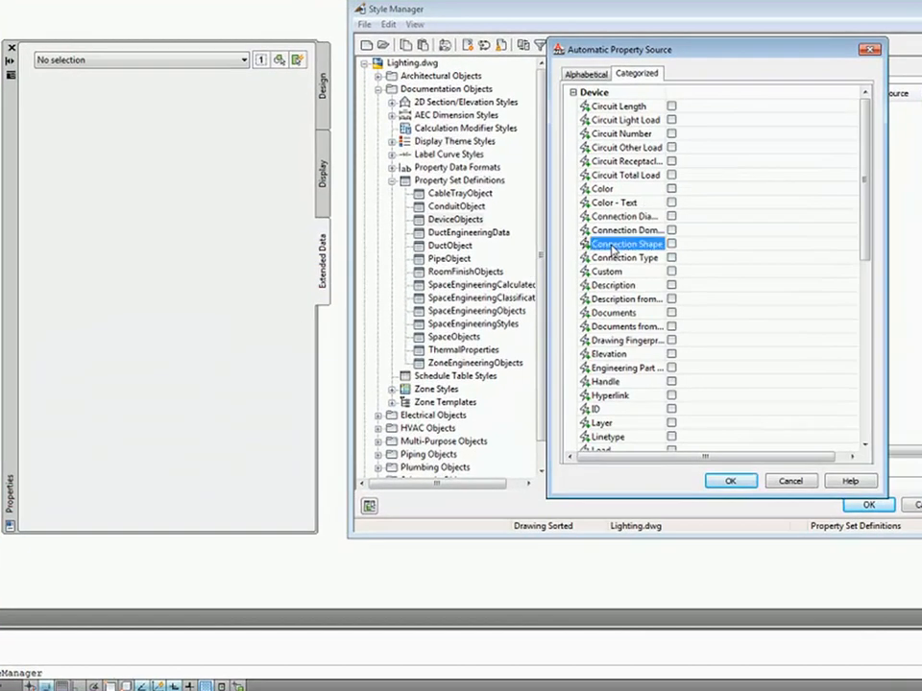
key("l")
left_click(671, 450)
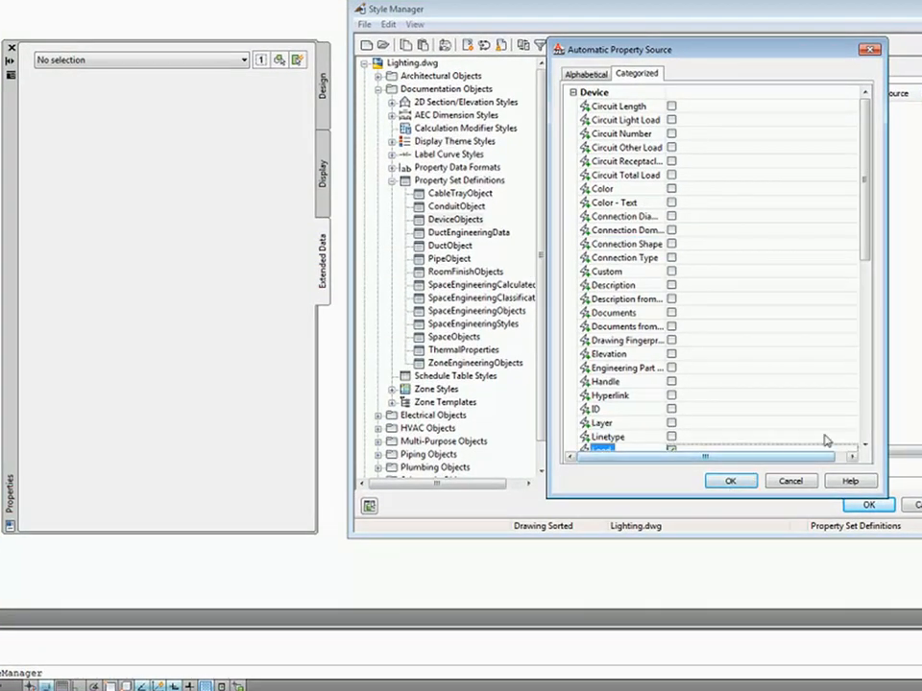
left_click(864, 444)
left_click(729, 482)
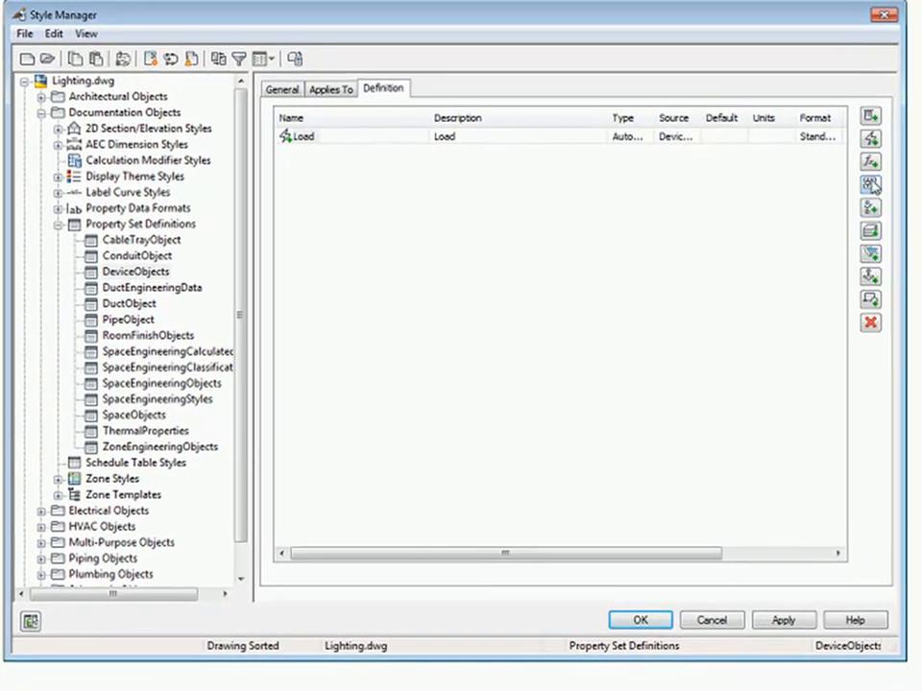
Add a location property definition called Name that reads Name from the space's SpaceEngineeringObjects property set
left_click(871, 184)
left_click(425, 203)
left_click_drag(425, 203, 378, 200)
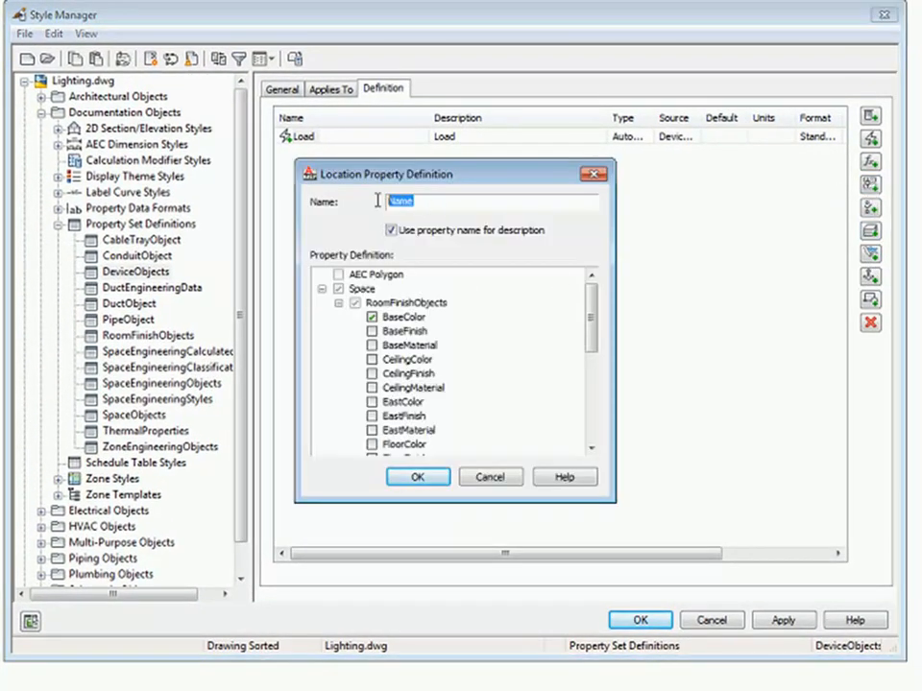
left_click(338, 304)
left_click(338, 345)
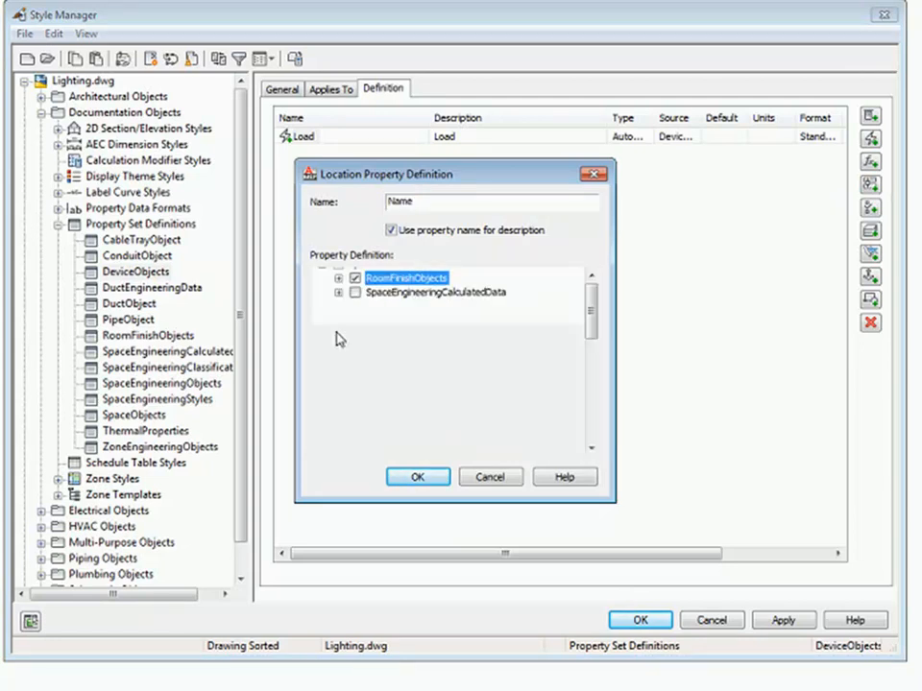
left_click(371, 444)
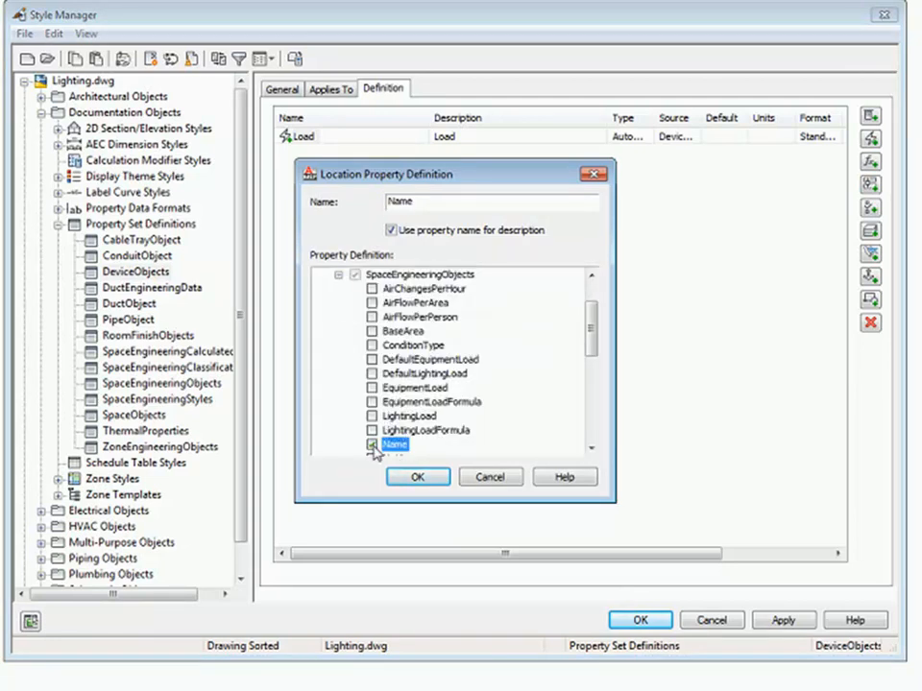
left_click(417, 478)
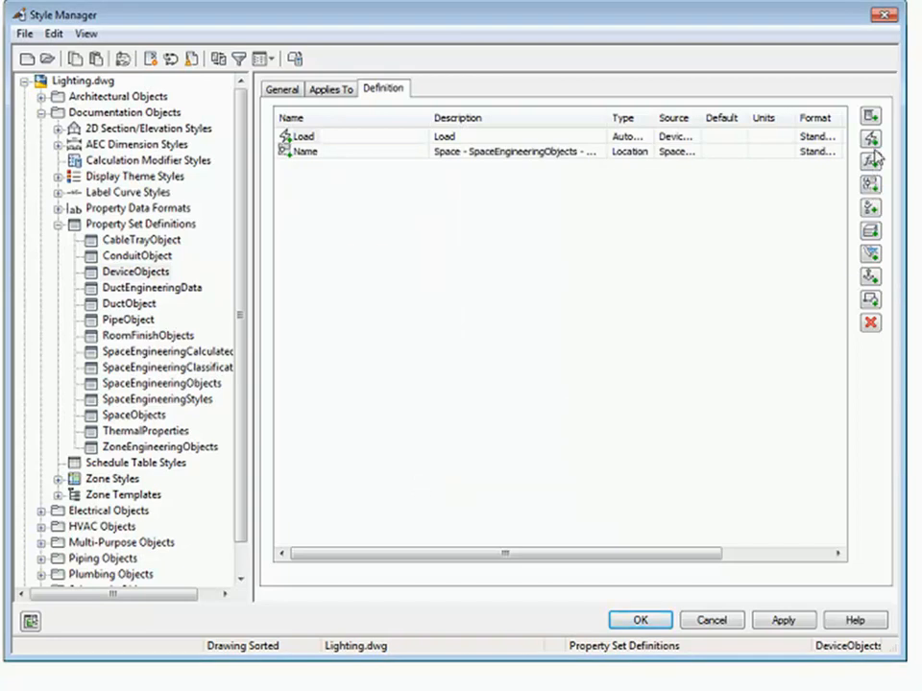
Add a second location property definition that reads Number from the space's SpaceEngineeringObjects property set
left_click(870, 186)
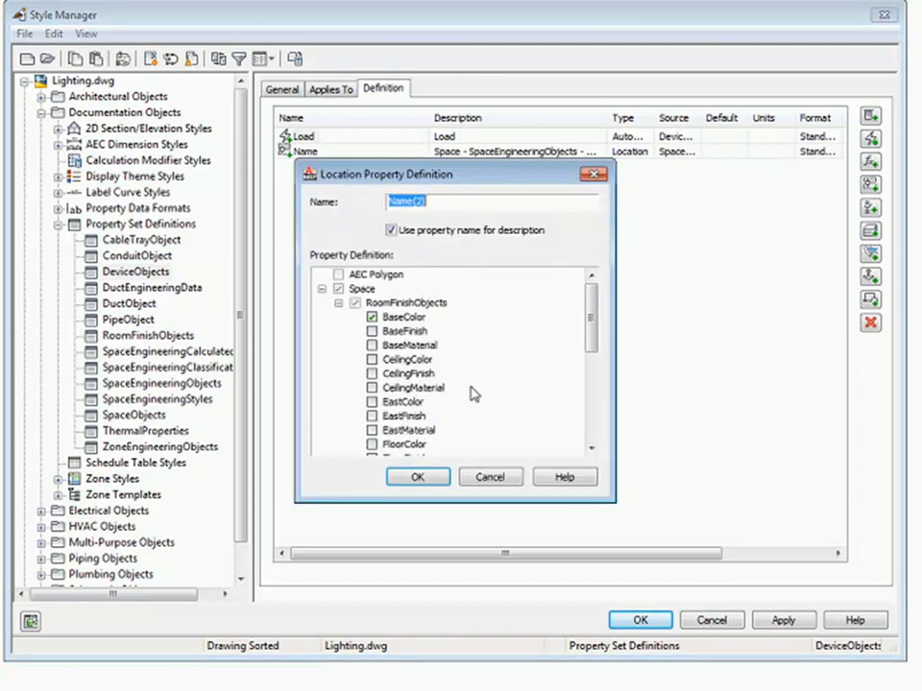
left_click(338, 303)
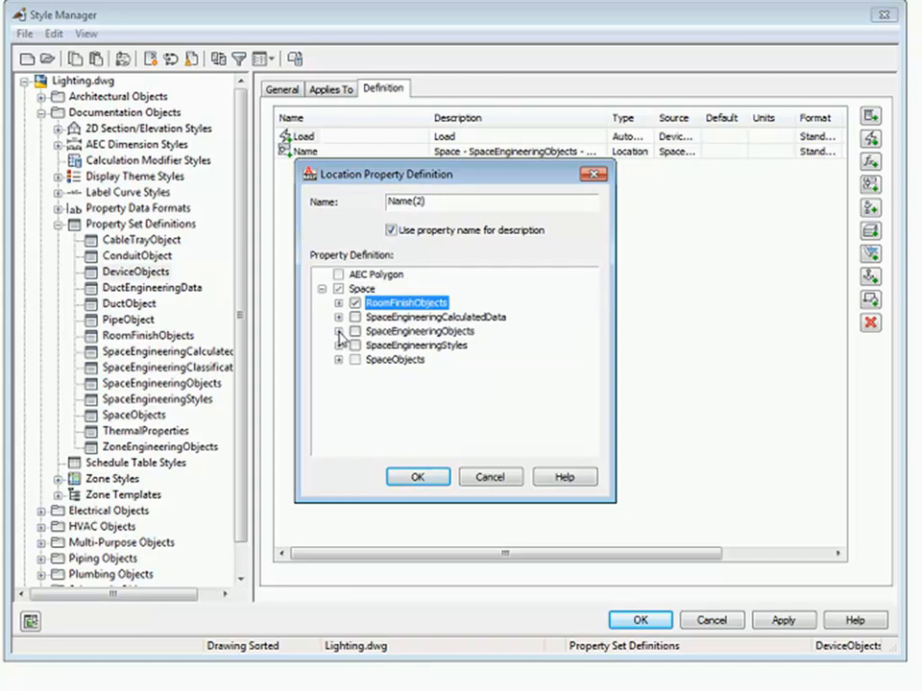
left_click(338, 331)
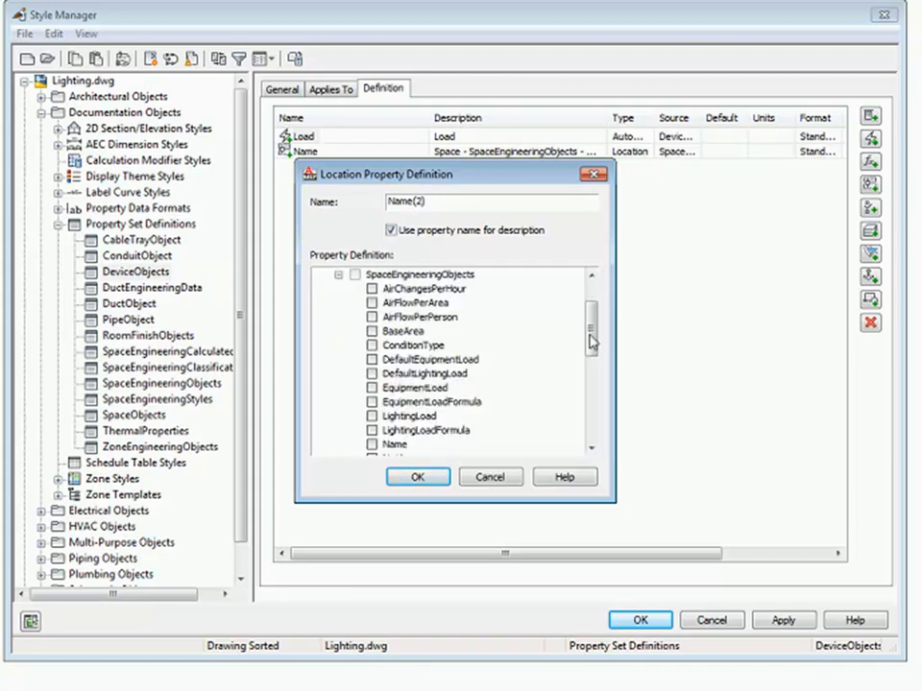
left_click_drag(588, 334, 576, 385)
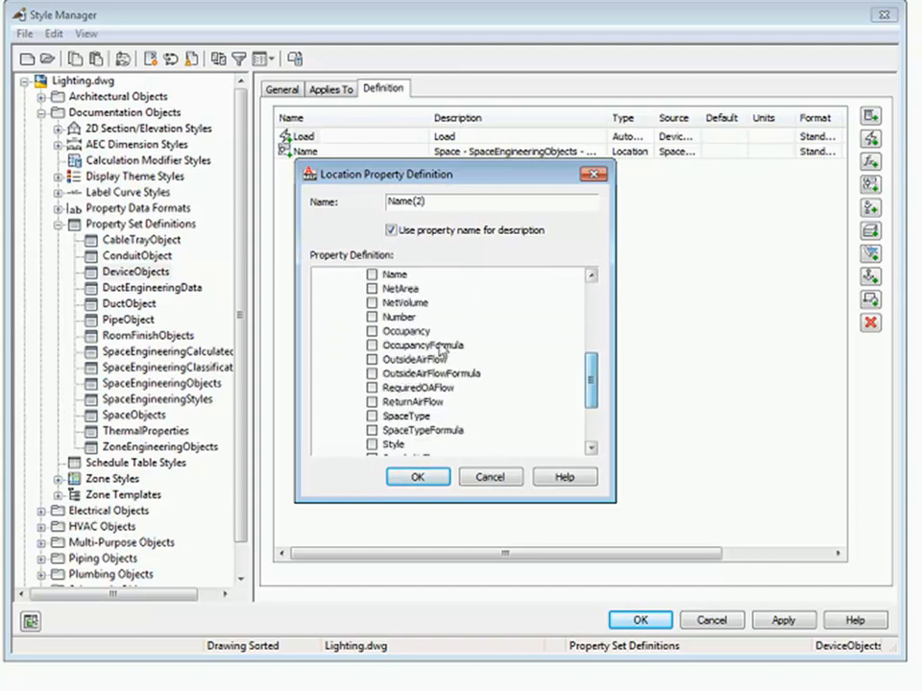
left_click(371, 316)
left_click(418, 477)
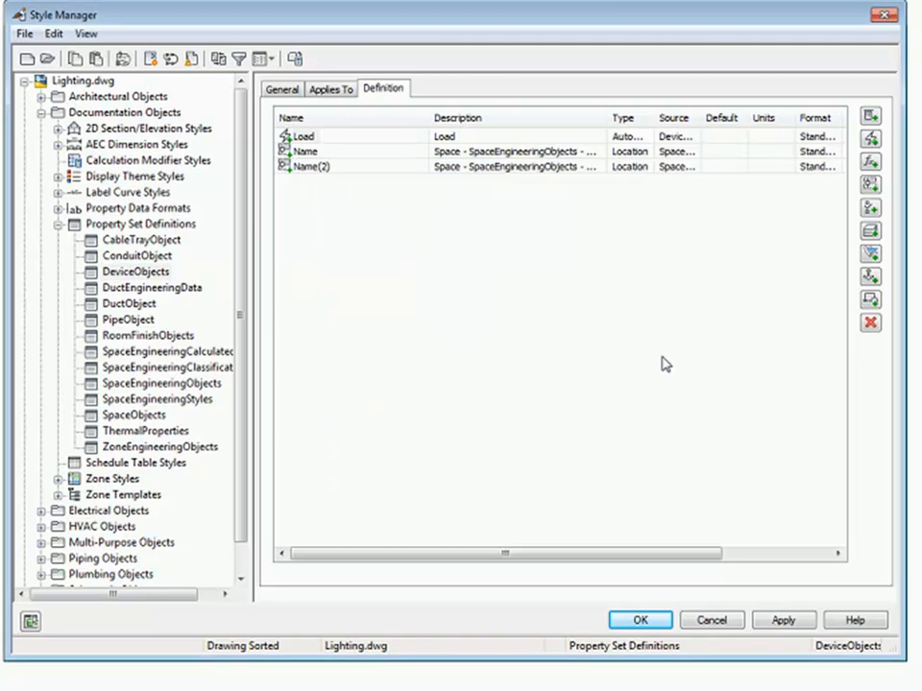
Add a third location property definition that reads BaseArea from the space's SpaceObjects property set
left_click(870, 184)
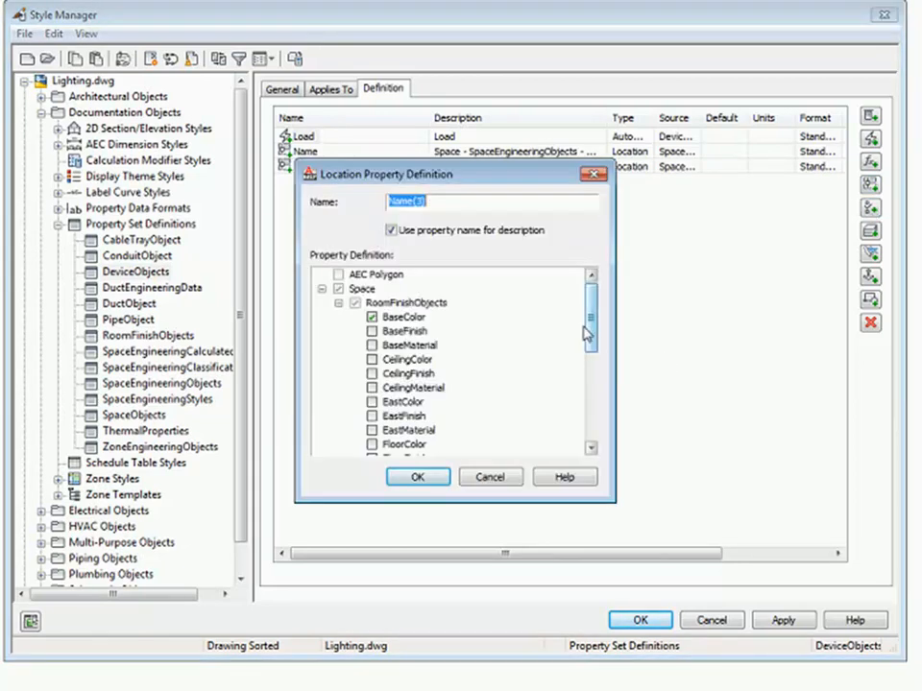
left_click(401, 317)
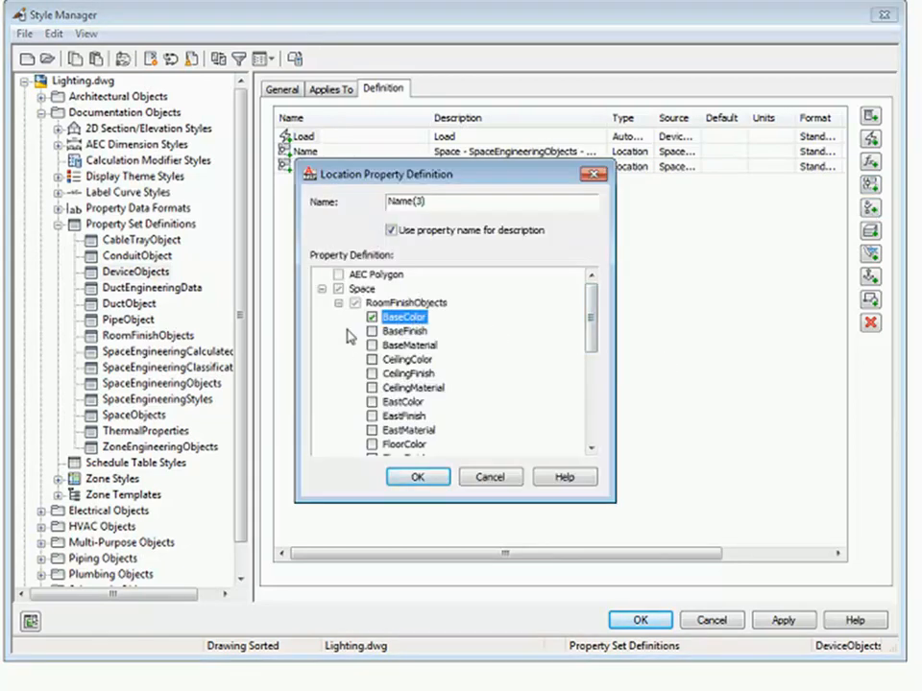
left_click(338, 302)
left_click(338, 359)
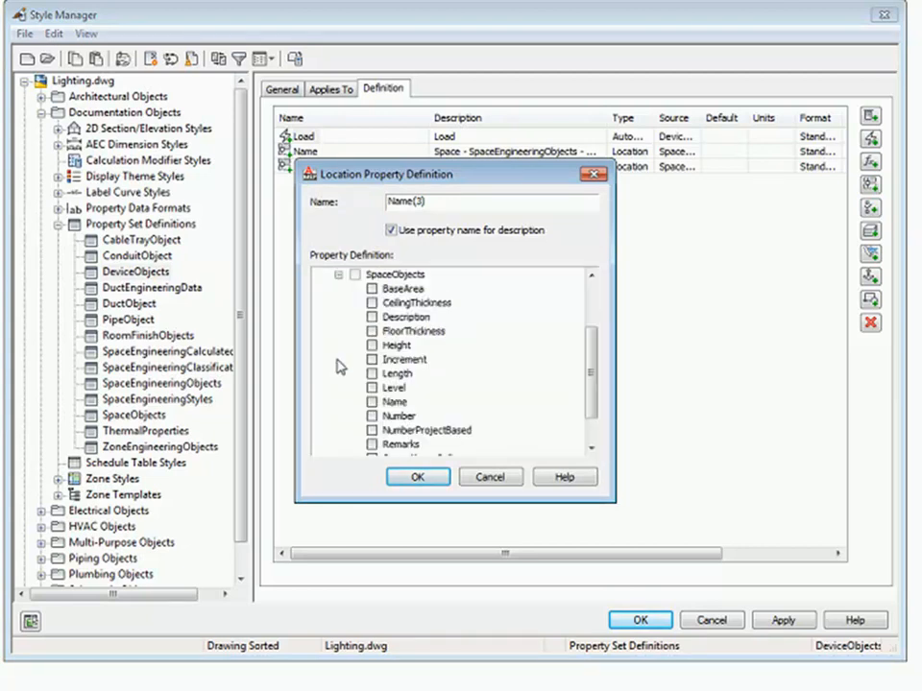
left_click(372, 288)
left_click(413, 477)
Rename the second location property as Number and the BaseArea location property as Area
double_click(320, 166)
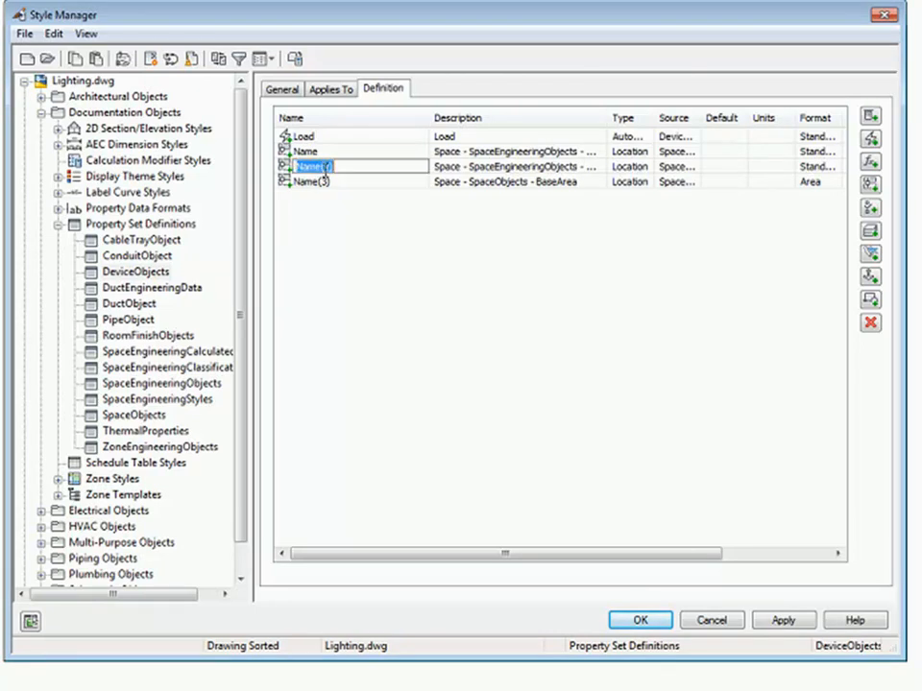
type("Number")
key("Return")
double_click(312, 181)
type("Area")
key("Return")
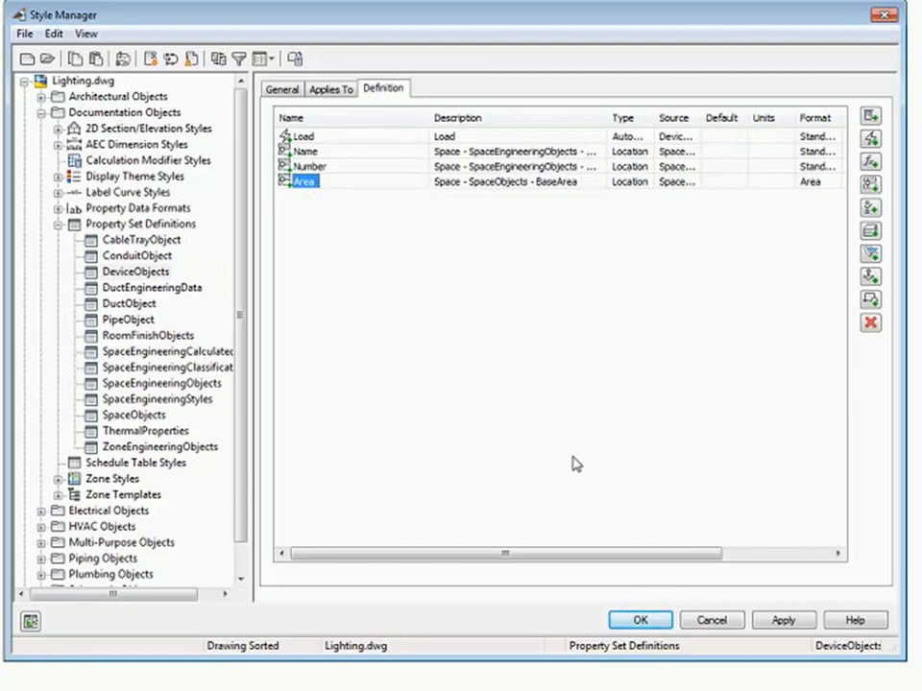
Rename the Name property as SpaceName and the Number property as SpaceNumber
left_click(301, 152)
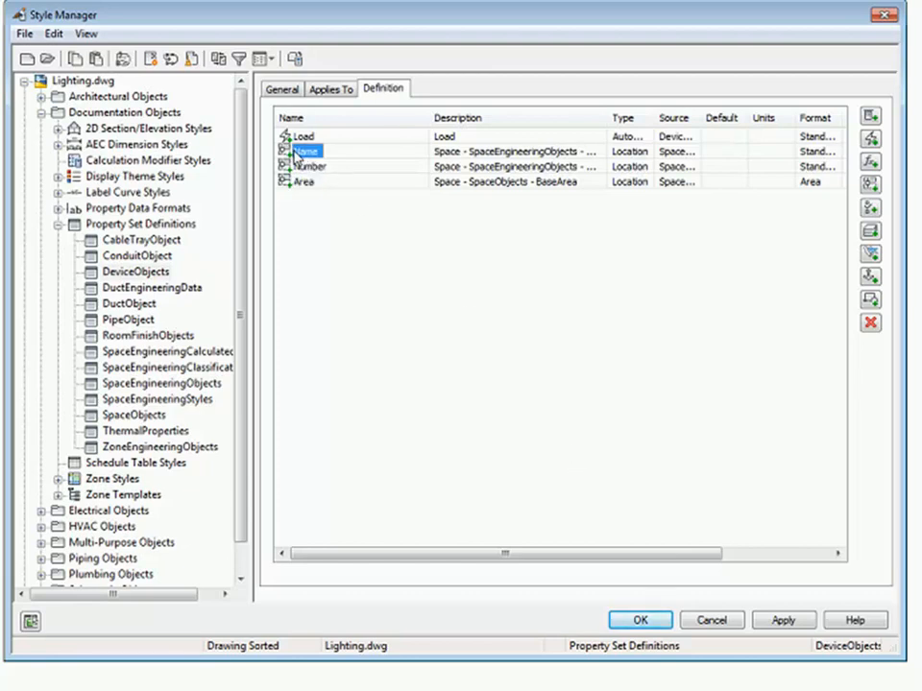
left_click(298, 151)
left_click(307, 151)
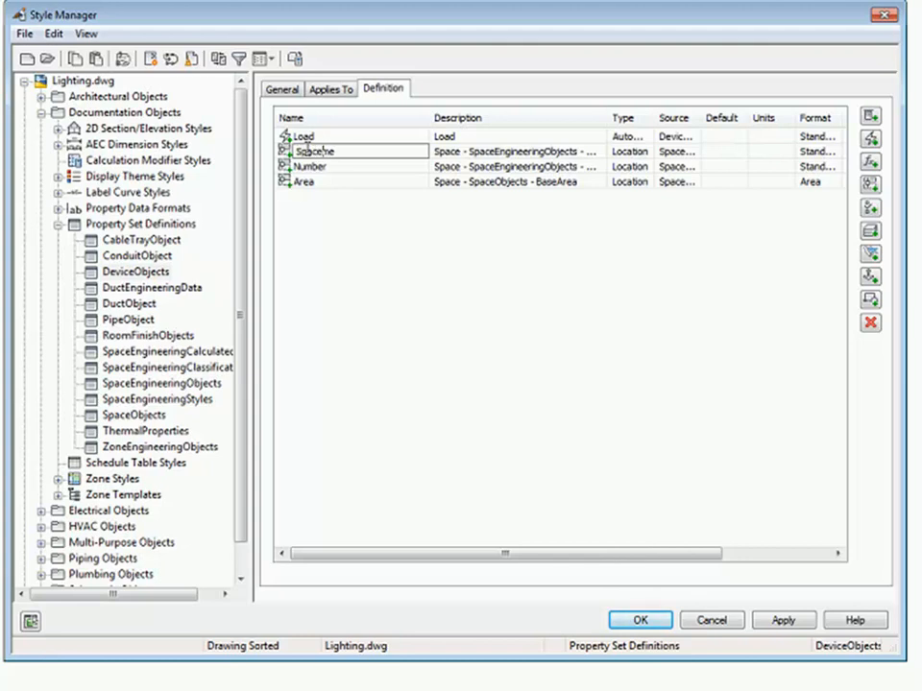
key("Return")
left_click(303, 167)
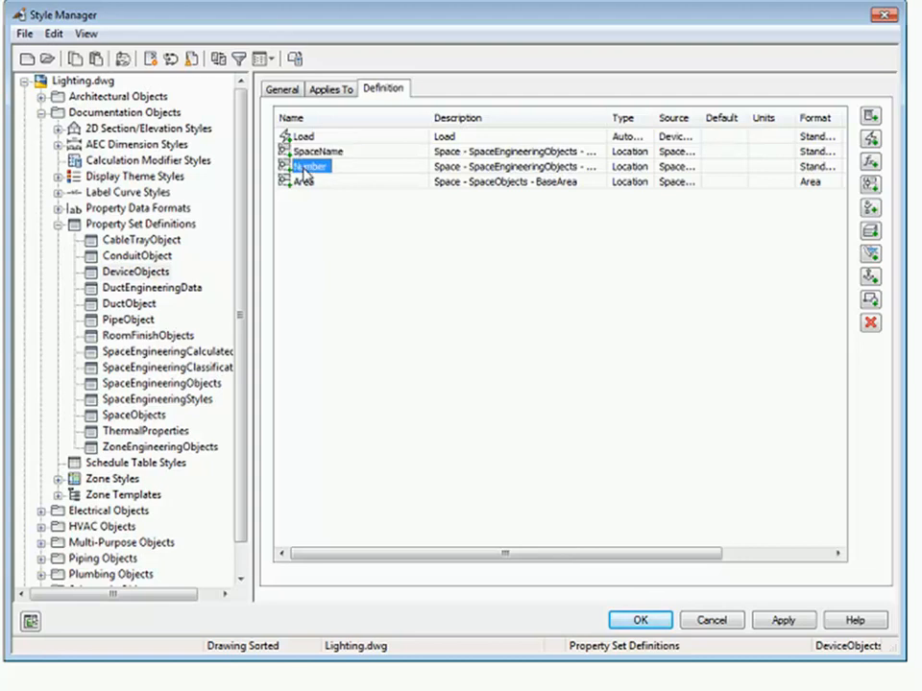
left_click(295, 168)
left_click(291, 166)
type("Space")
key("Return")
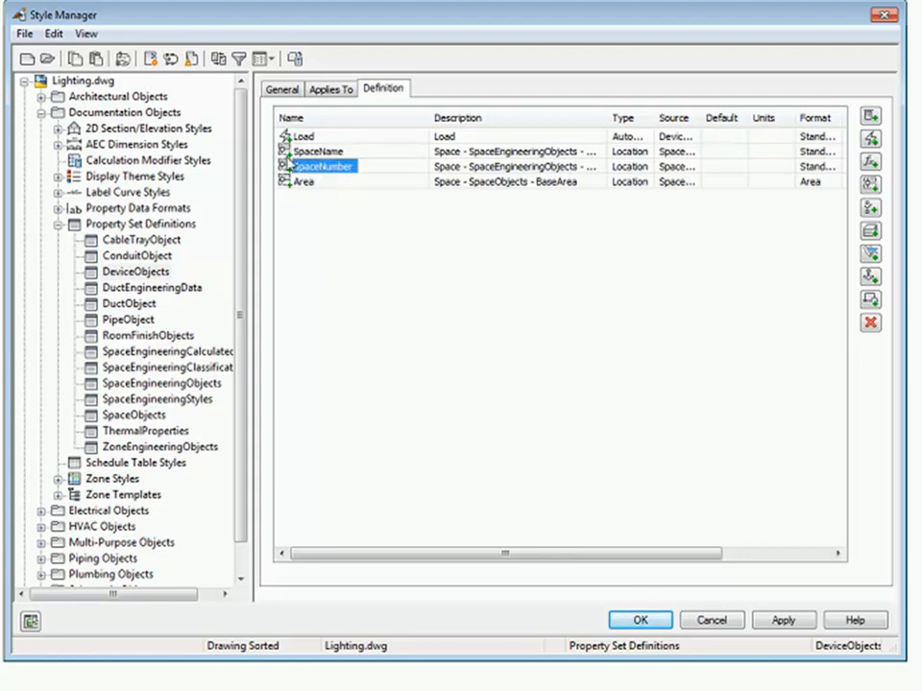
Rename the Area property as SpaceArea and accept the property set changes, closing the Style Manager
left_click(303, 182)
left_click(302, 182)
left_click(294, 183)
type("Space")
key("Return")
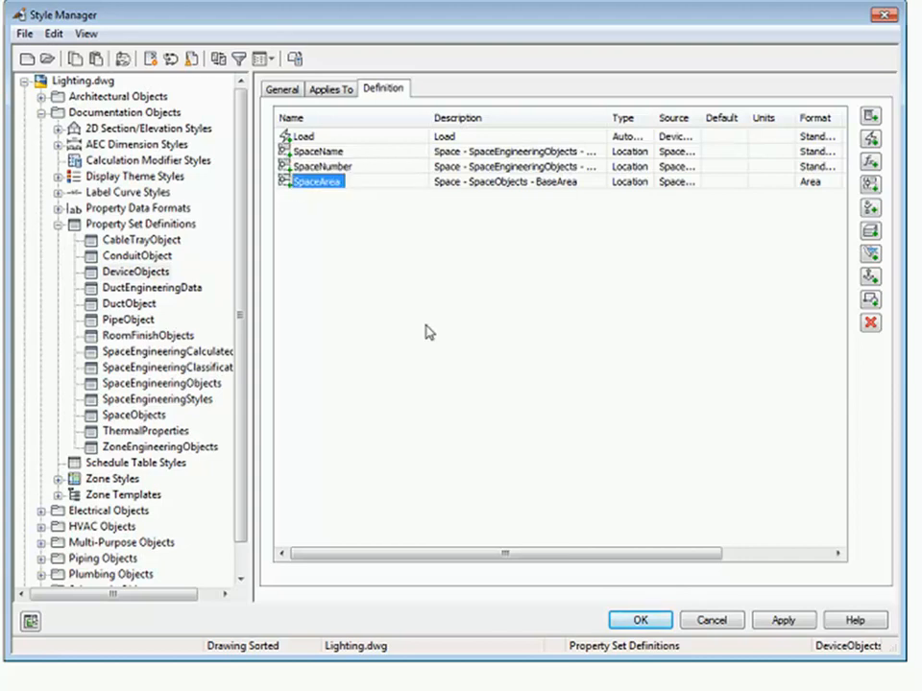
left_click(640, 621)
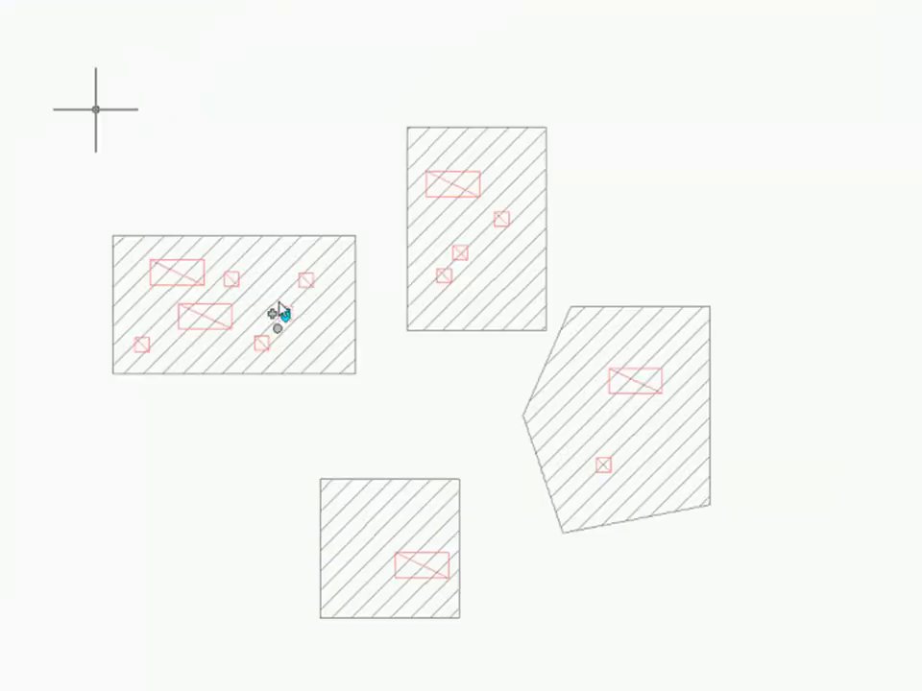
Select all the light fixtures in the spaces, attach the DeviceObjects property set to them, and clear the selection
right_click(151, 73)
left_click(125, 44)
key("Escape")
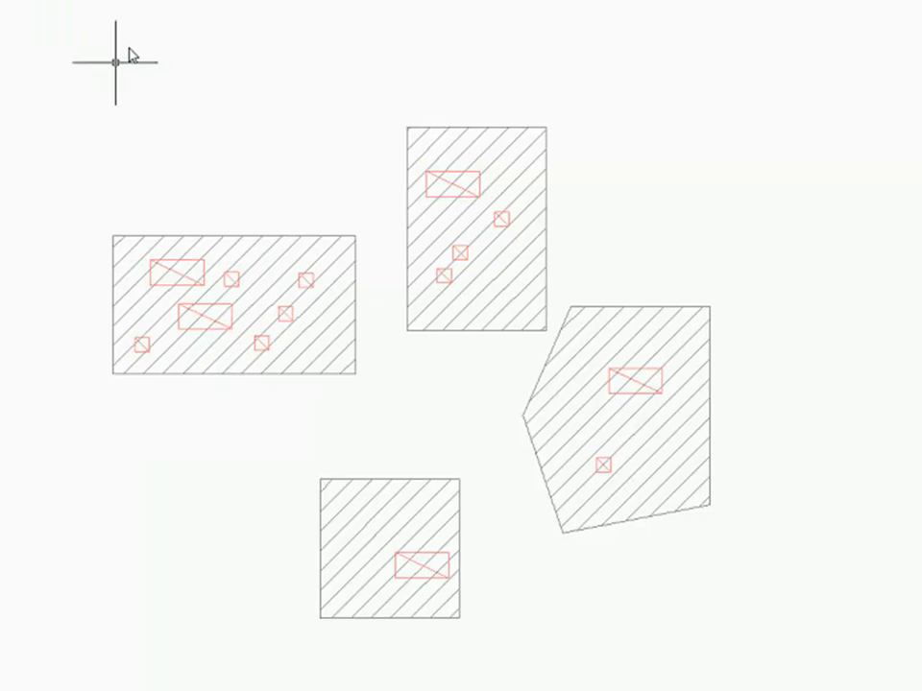
left_click(103, 61)
left_click(667, 588)
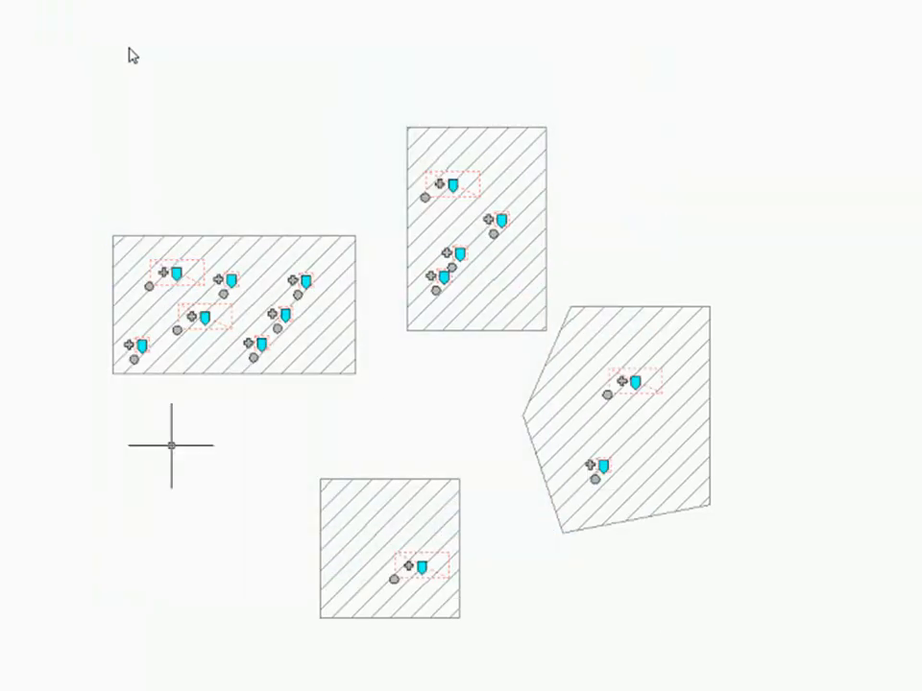
left_click(220, 426)
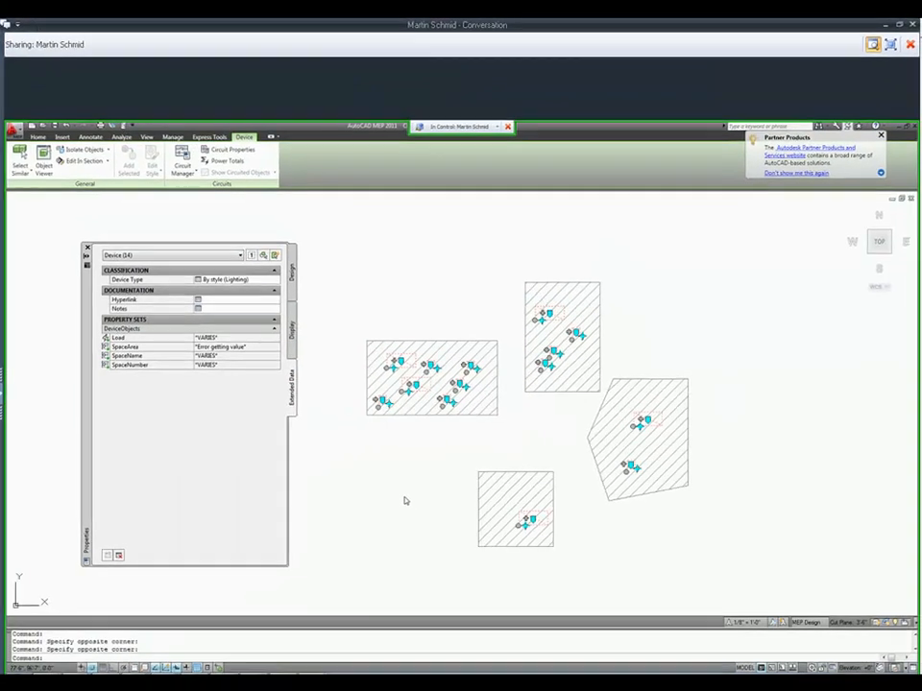
key("Escape")
key("Escape")
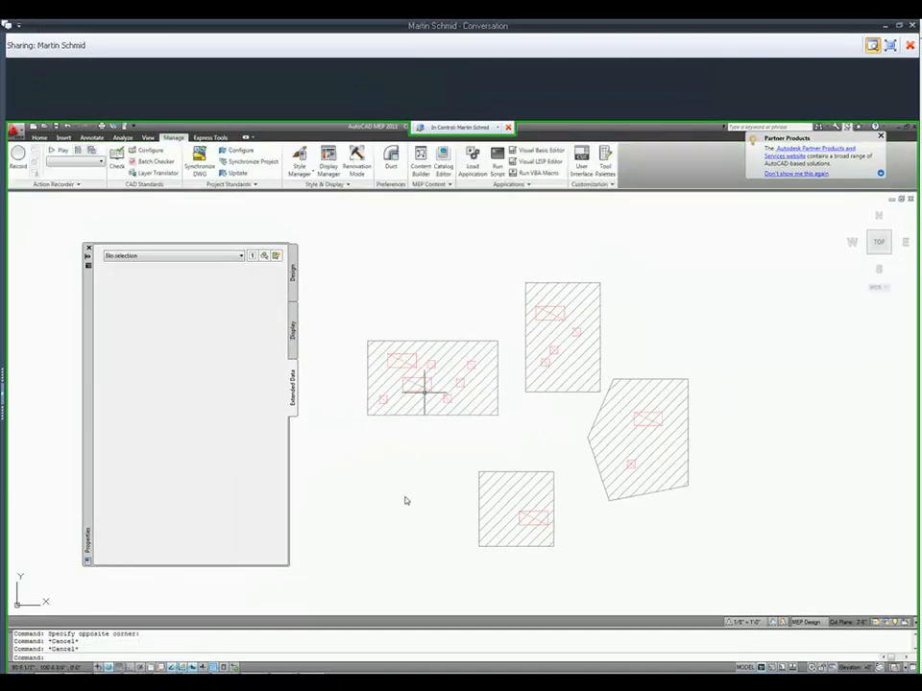
Examine the DeviceObjects values of both 24x48 fixtures in the wide space and a 12x12 fixture in the tall space
left_click(416, 389)
key("Escape")
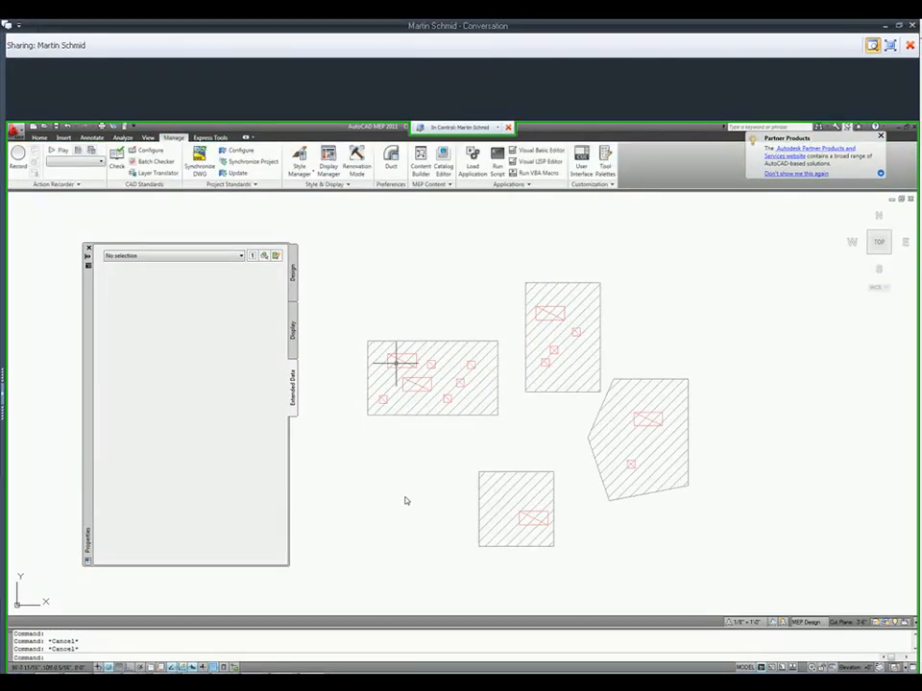
left_click(399, 361)
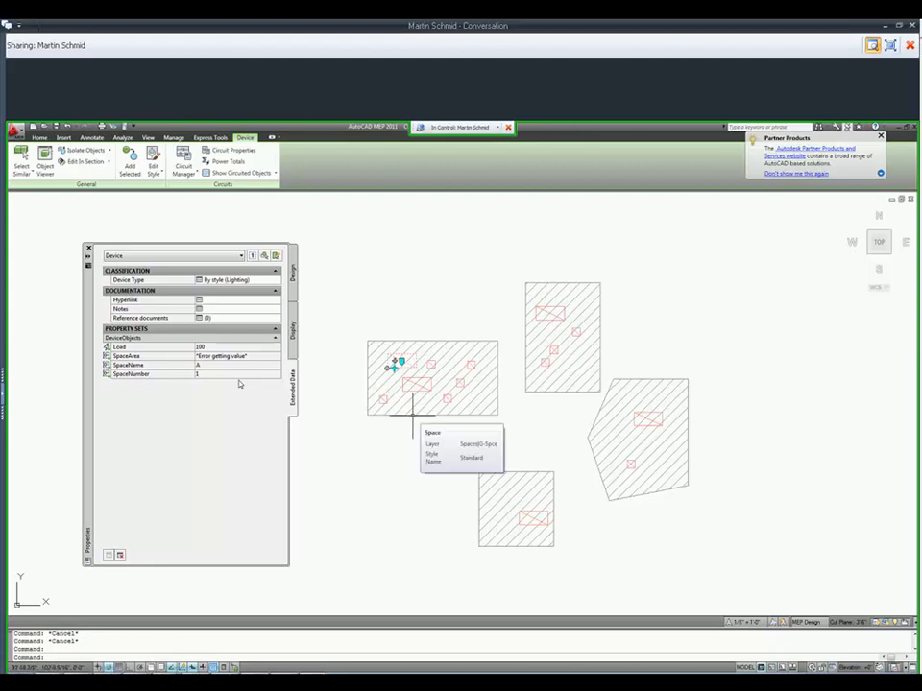
key("Escape")
left_click(418, 385)
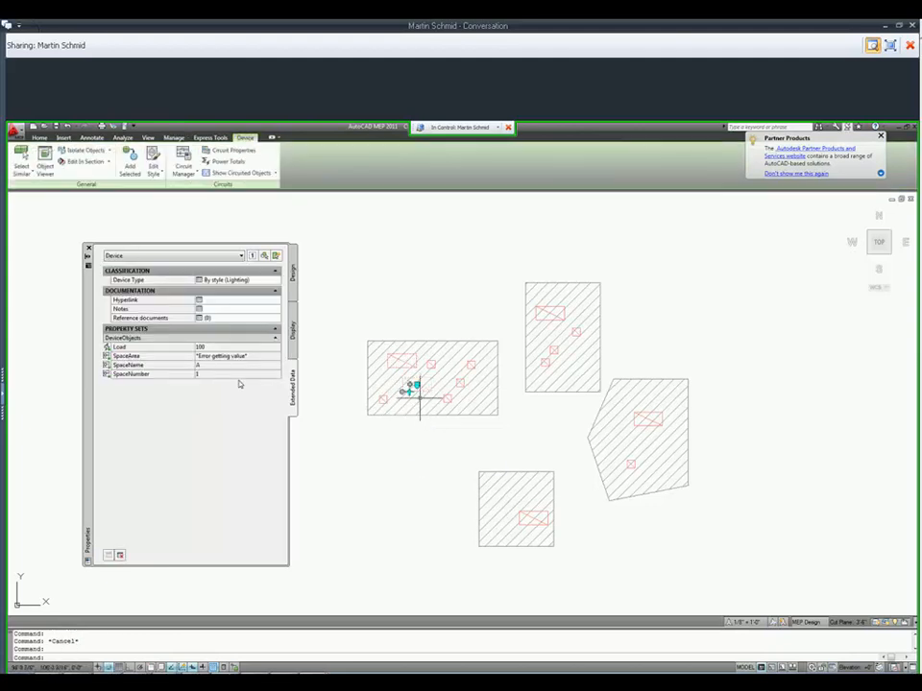
key("Escape")
left_click(546, 364)
left_click(543, 364)
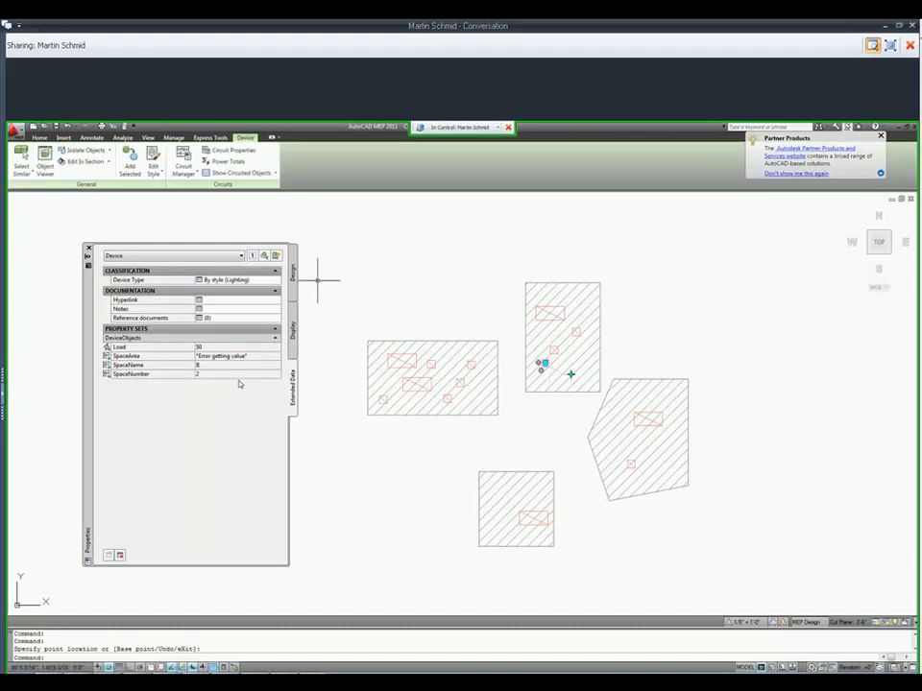
key("Escape")
key("Escape")
key("Escape")
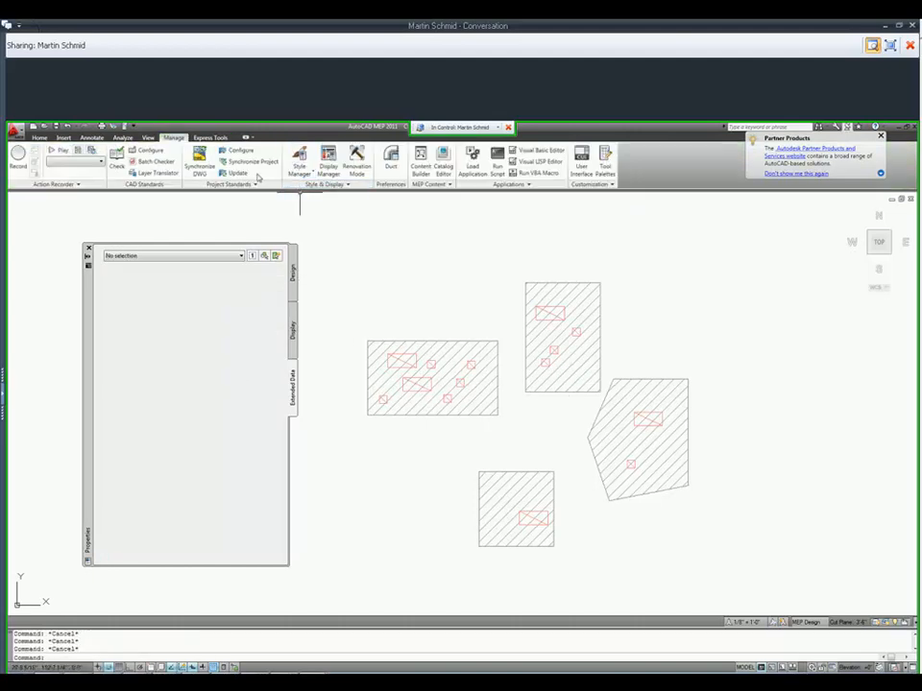
Open the DeviceObjects property set definition of Lighting.dwg in the Style Manager
left_click(300, 172)
left_click(319, 188)
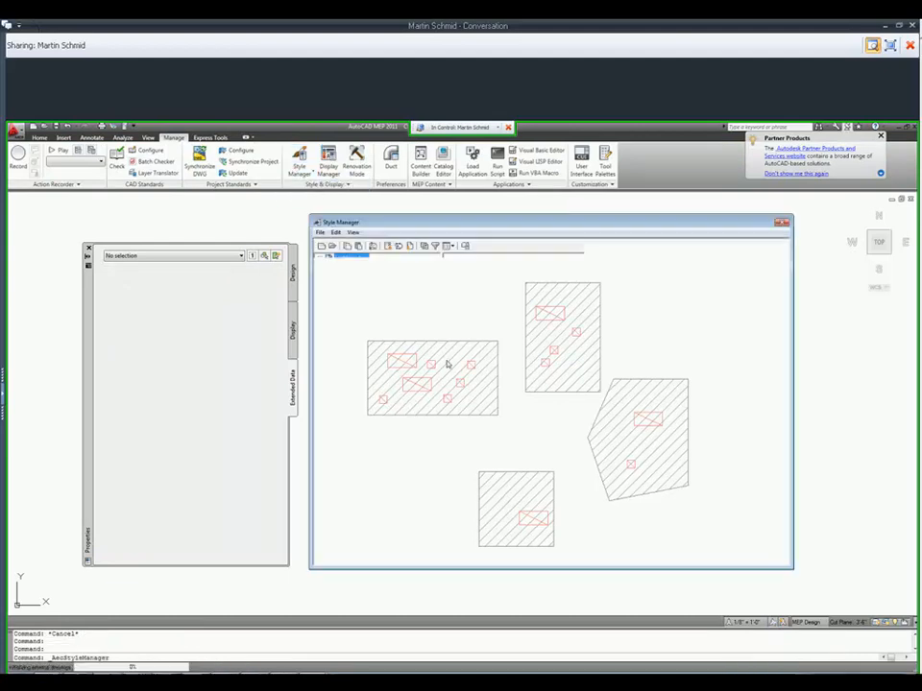
double_click(370, 275)
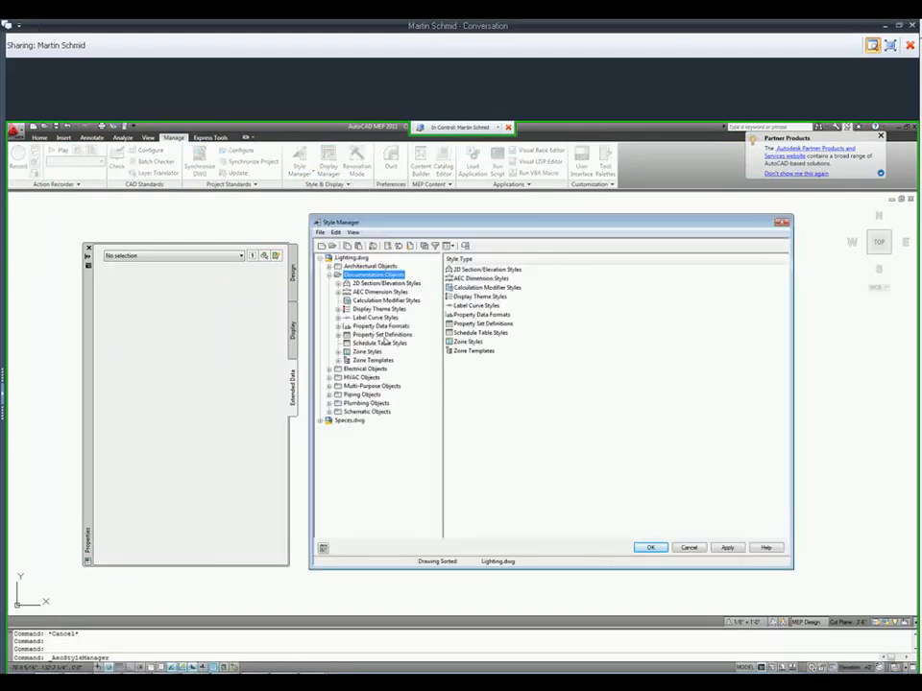
double_click(380, 334)
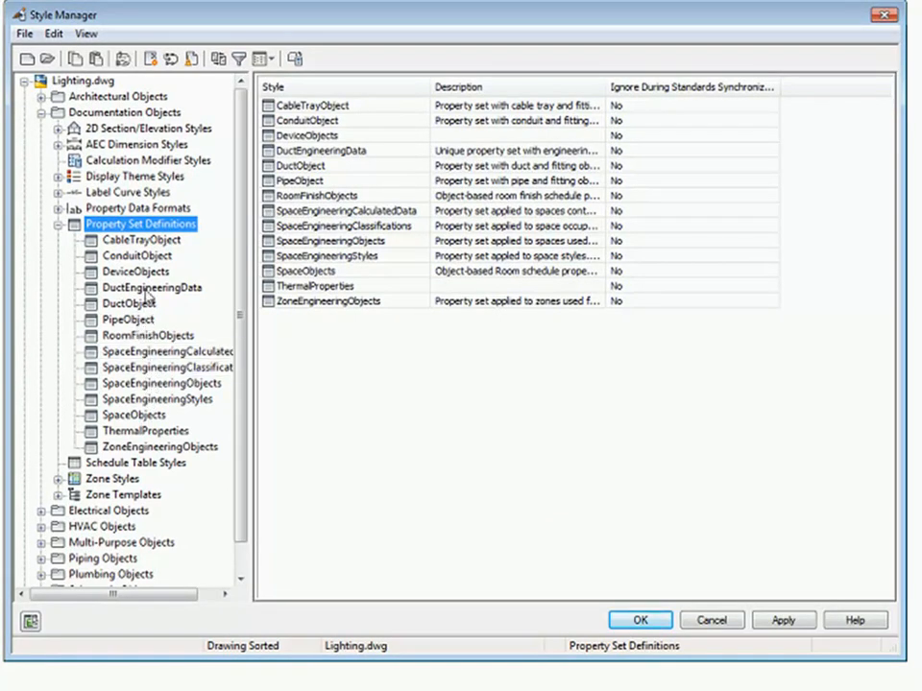
left_click(125, 272)
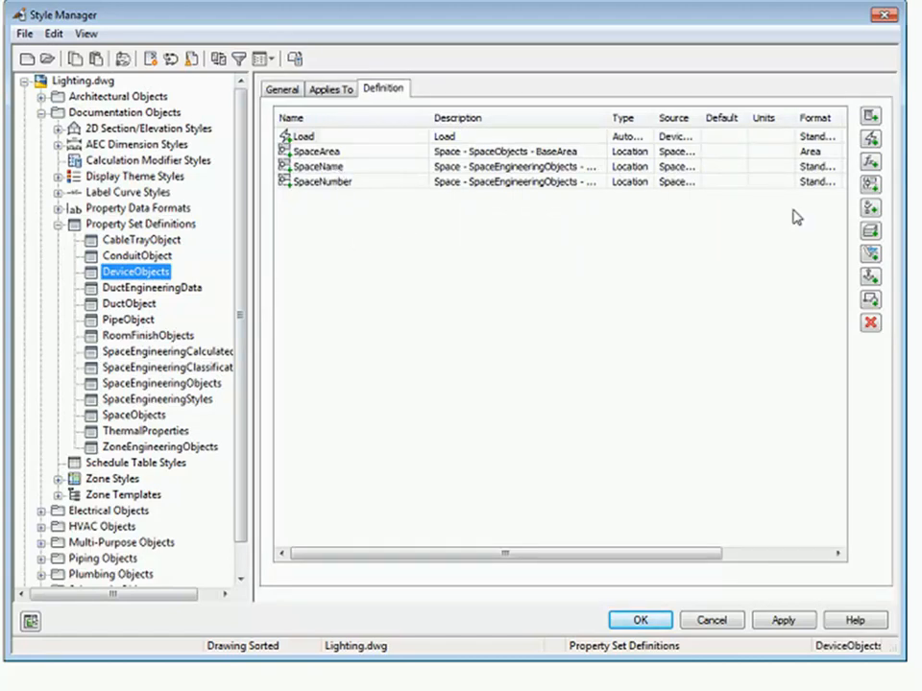
Add a location property to DeviceObjects that reads NetArea from the Space's SpaceEngineeringObjects property set
left_click(870, 184)
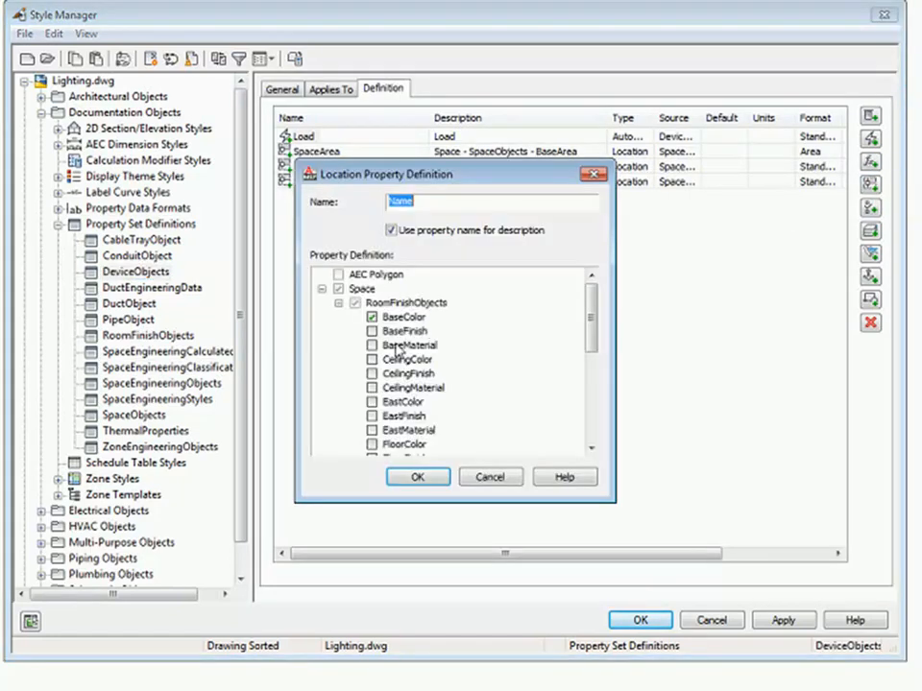
left_click(374, 320)
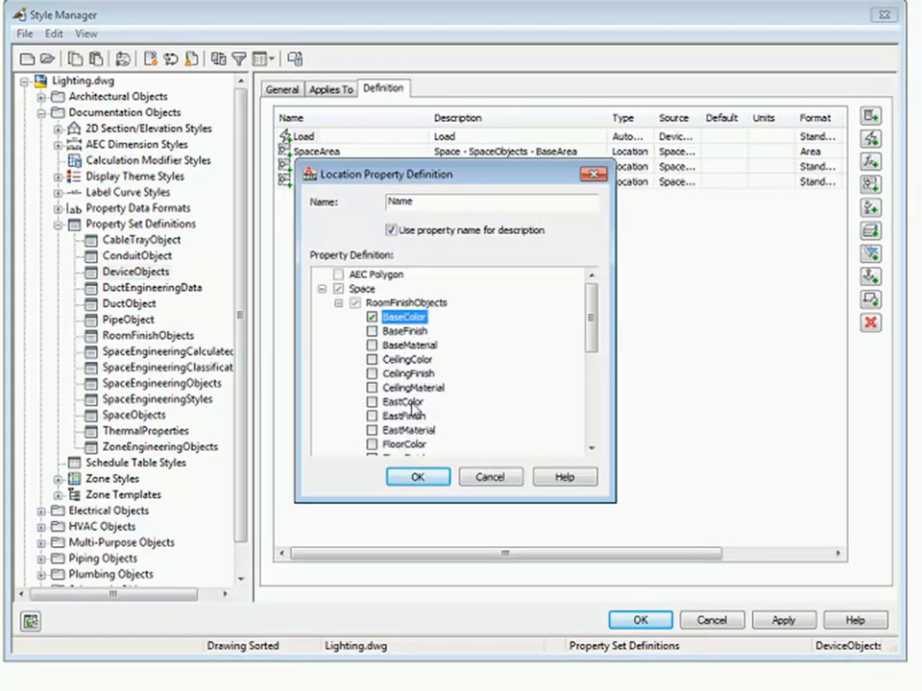
left_click(338, 302)
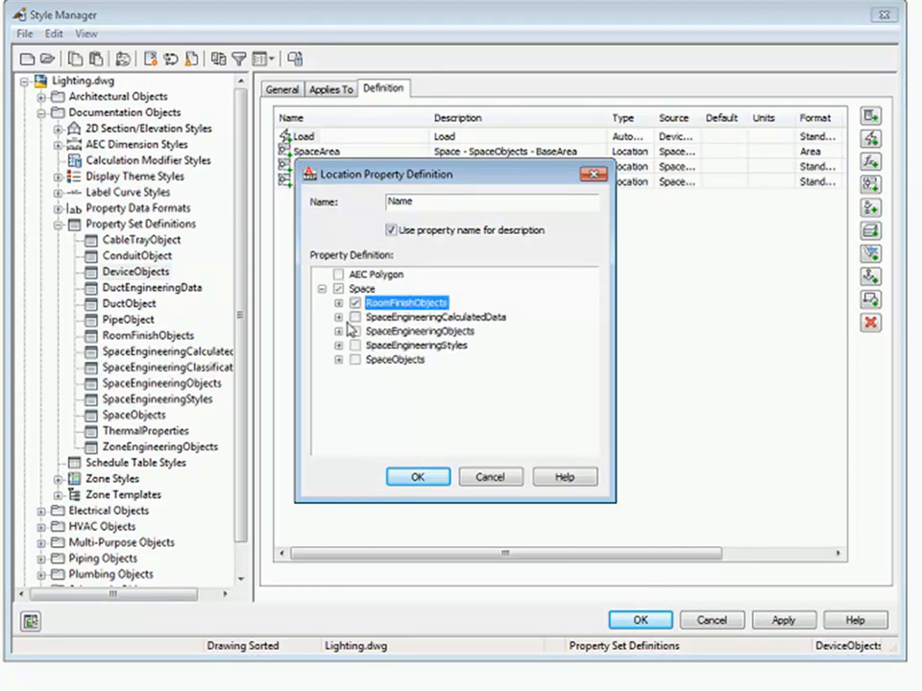
left_click(338, 330)
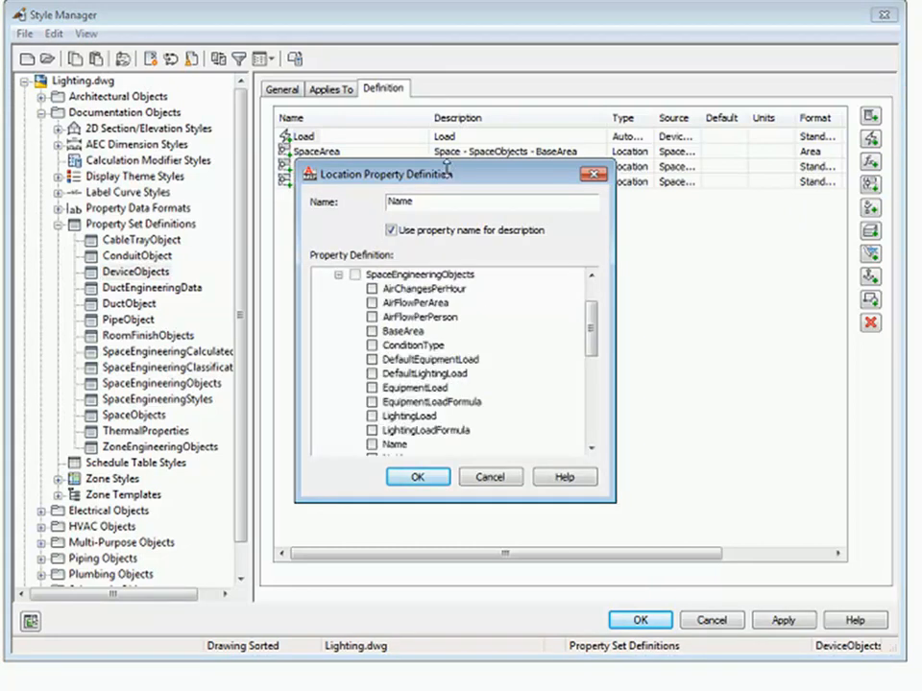
left_click_drag(485, 174, 525, 219)
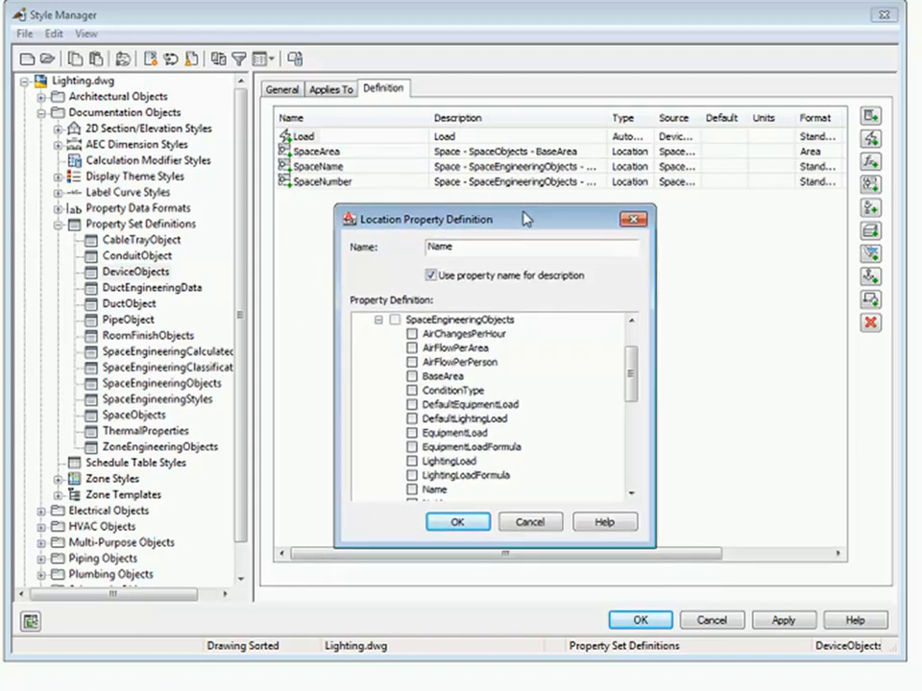
left_click(468, 463)
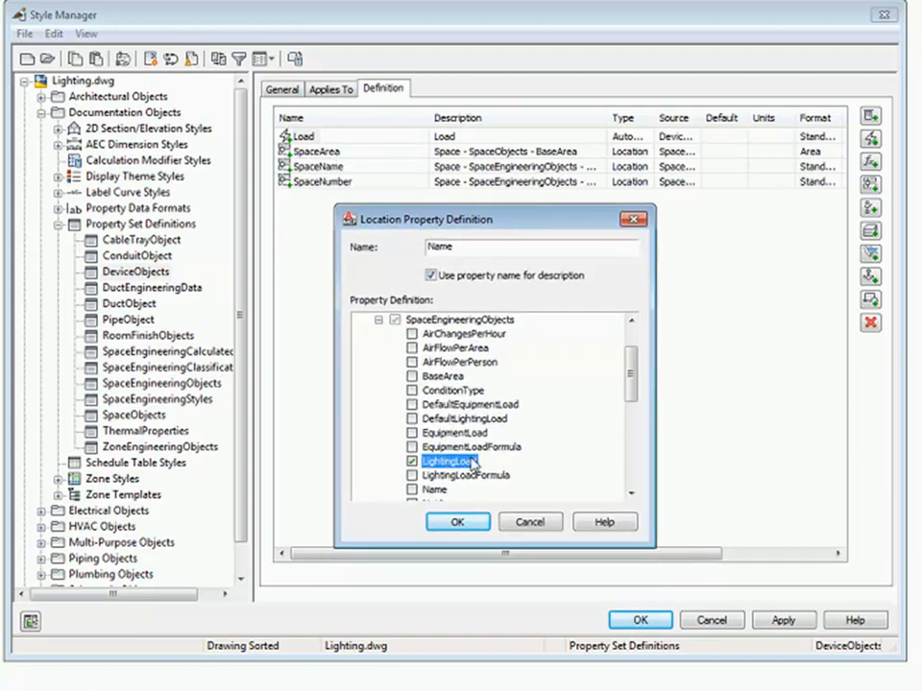
scroll(471, 464, "down", 2)
left_click(411, 449)
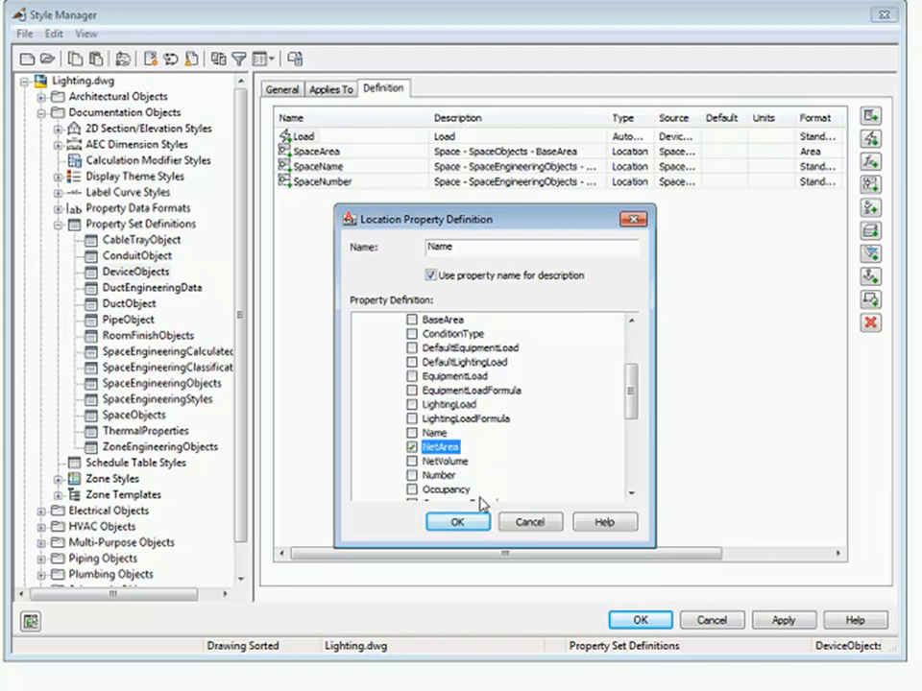
left_click(461, 522)
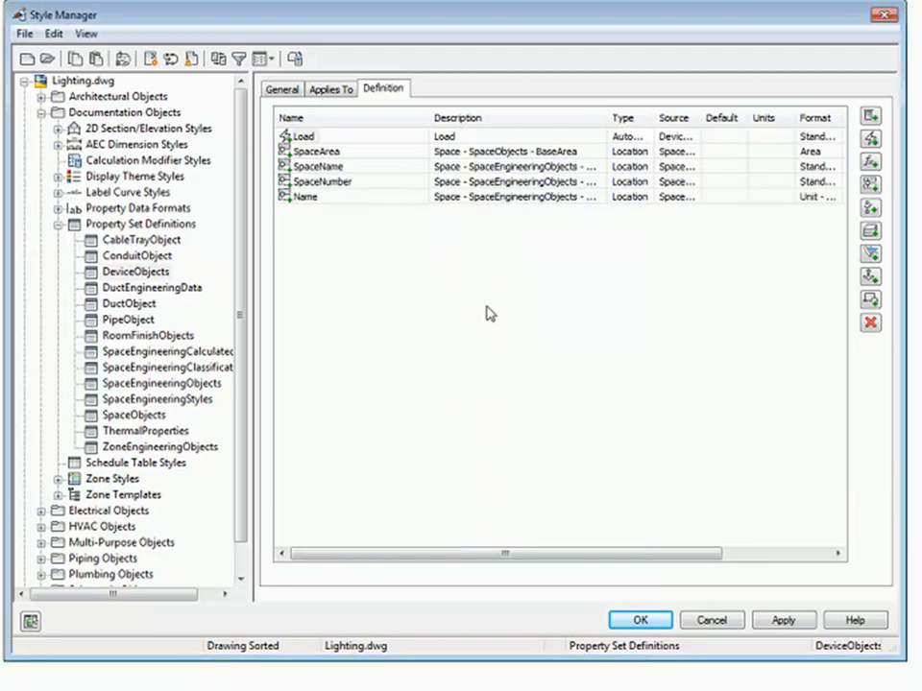
Delete the SpaceArea property based on BaseArea and try to rename the new Name property
left_click(315, 156)
key("Delete")
left_click(305, 182)
left_click(300, 183)
type("Space")
key("Return")
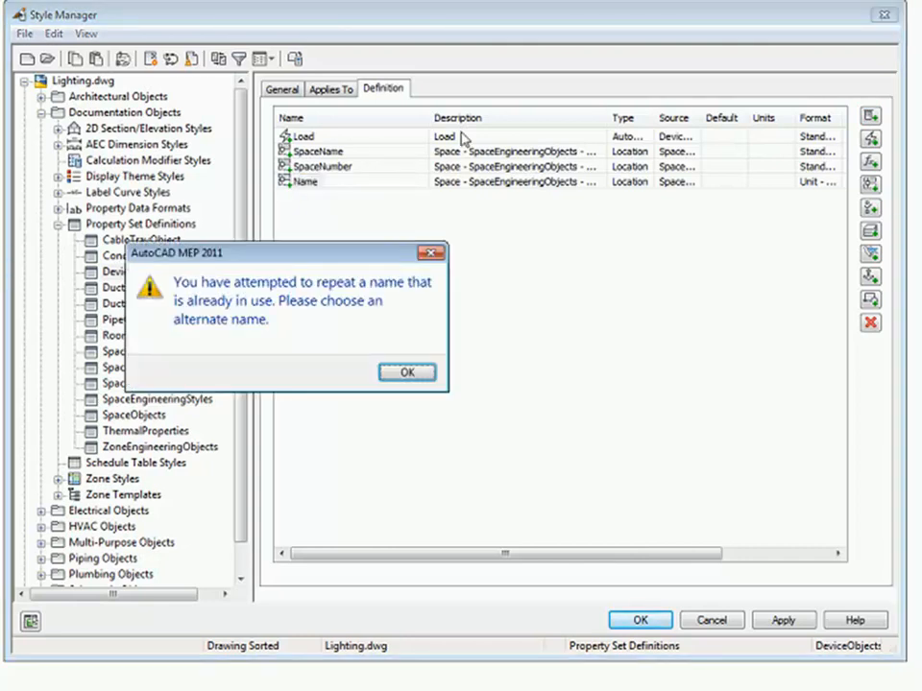
left_click(407, 372)
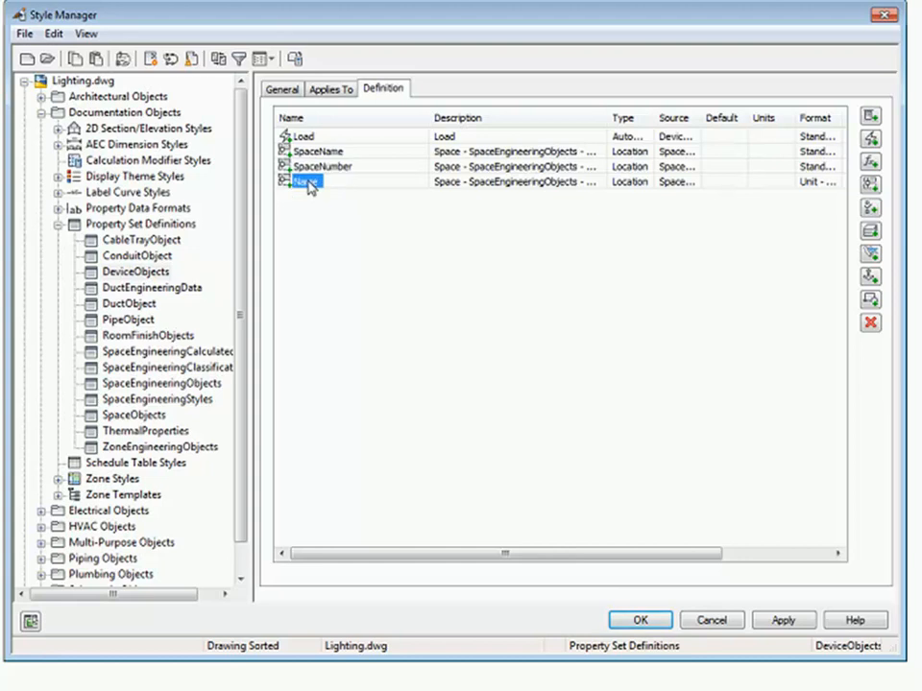
Rename the NetArea location property as SpaceArea, accept the changes, and inspect a 12x12 fixture in the wide space
double_click(307, 183)
type("SpaceAr")
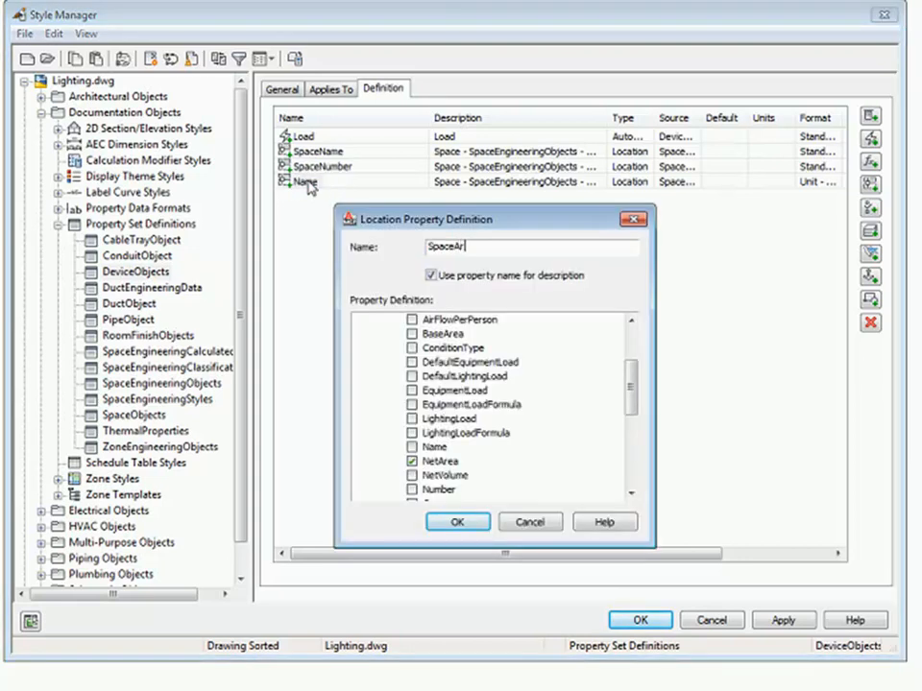
key("Tab")
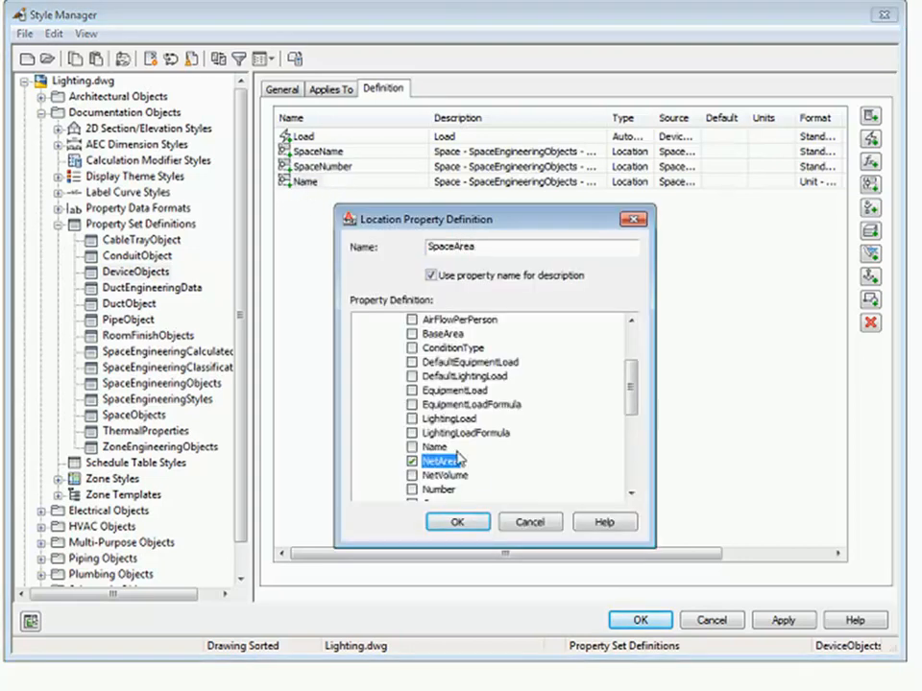
left_click(457, 522)
left_click(637, 621)
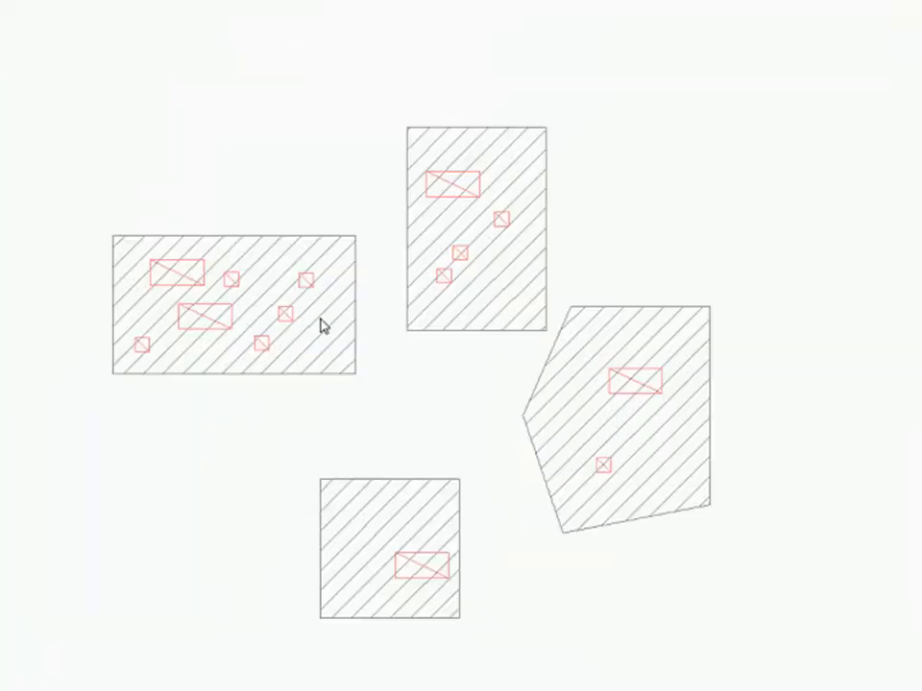
left_click(311, 281)
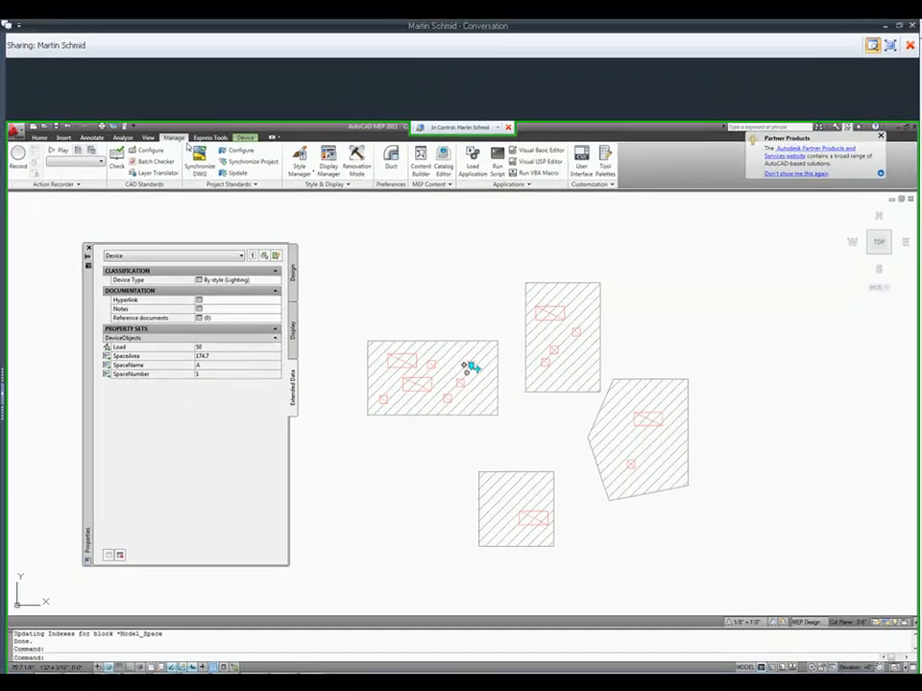
Create a new schedule table style in Lighting.dwg with the Style Manager
left_click(288, 174)
left_click(320, 189)
left_click(331, 276)
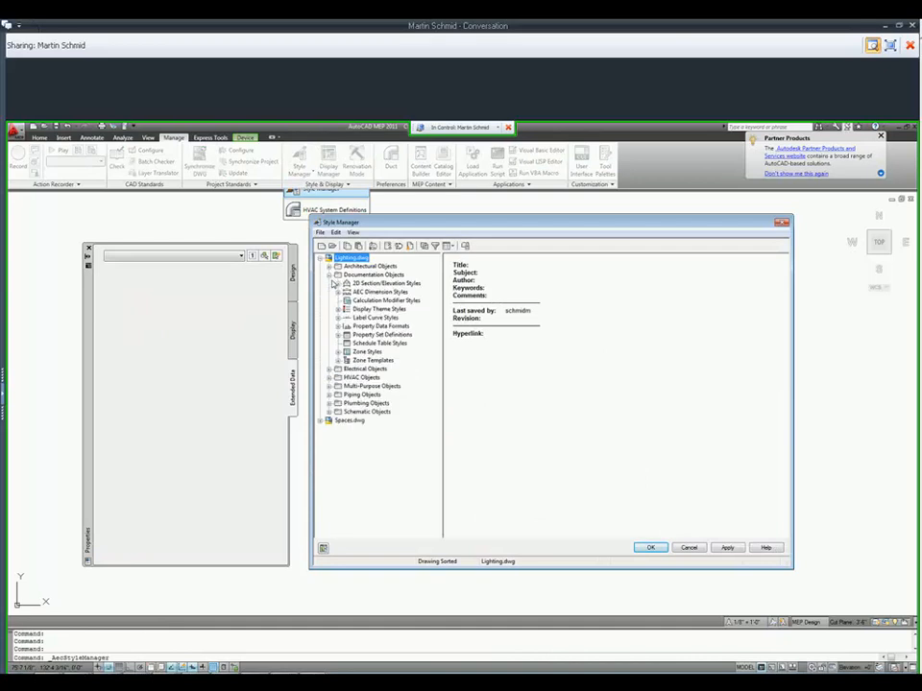
right_click(354, 346)
left_click(379, 353)
Apply the new schedule table style to Device objects, limited to the Lighting device type
left_click(525, 262)
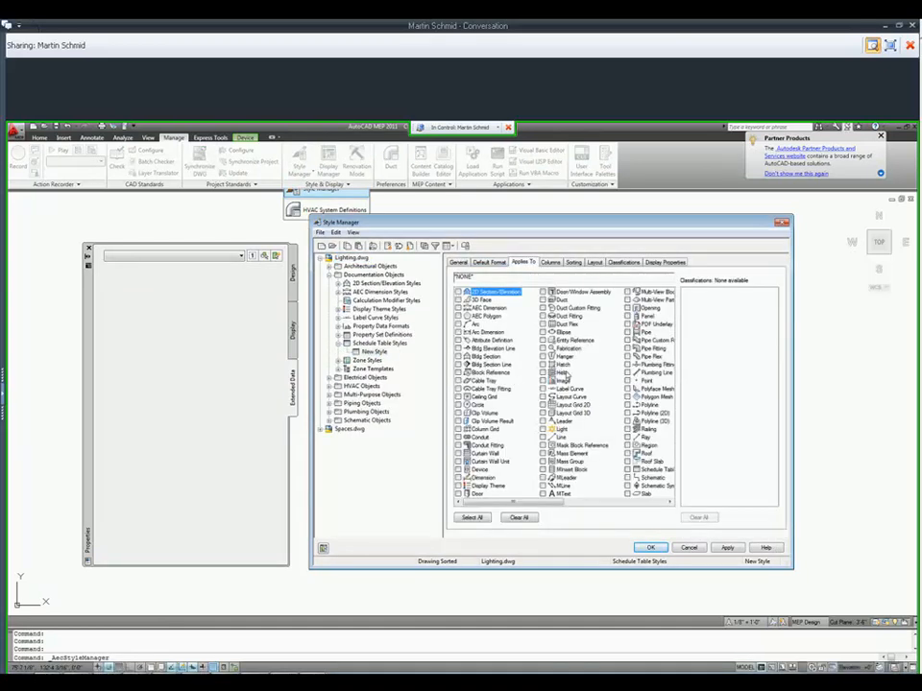
left_click(459, 470)
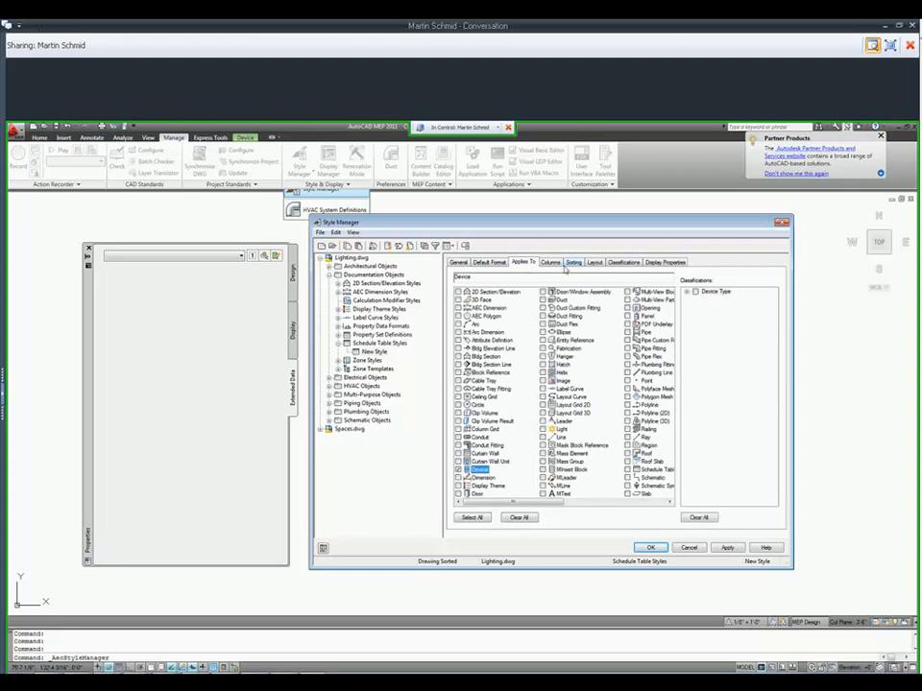
left_click(688, 293)
left_click(705, 300)
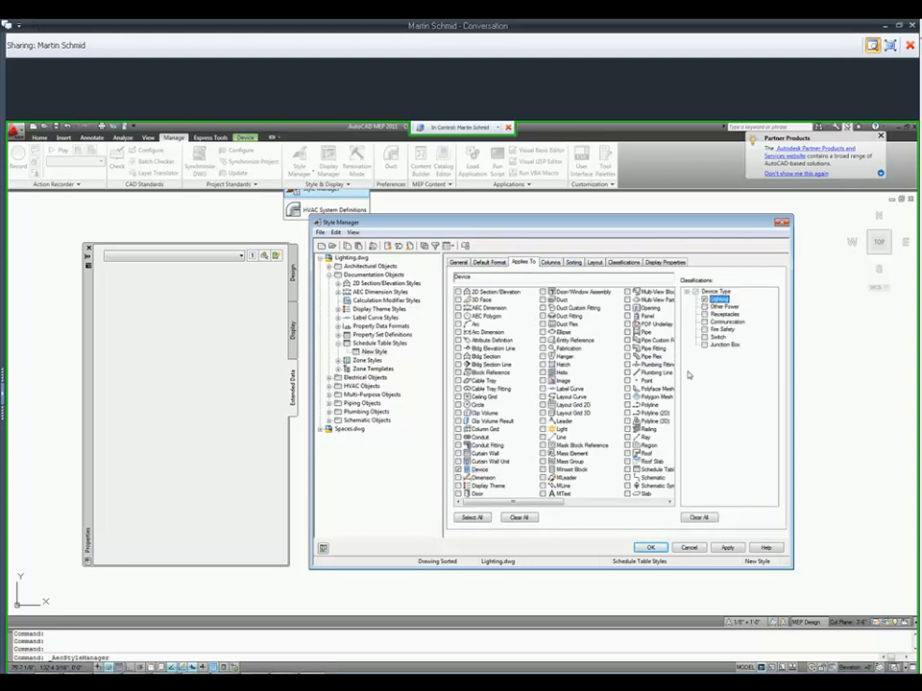
Add columns for the DeviceObjects Load and SpaceArea properties to the schedule table style
left_click(549, 262)
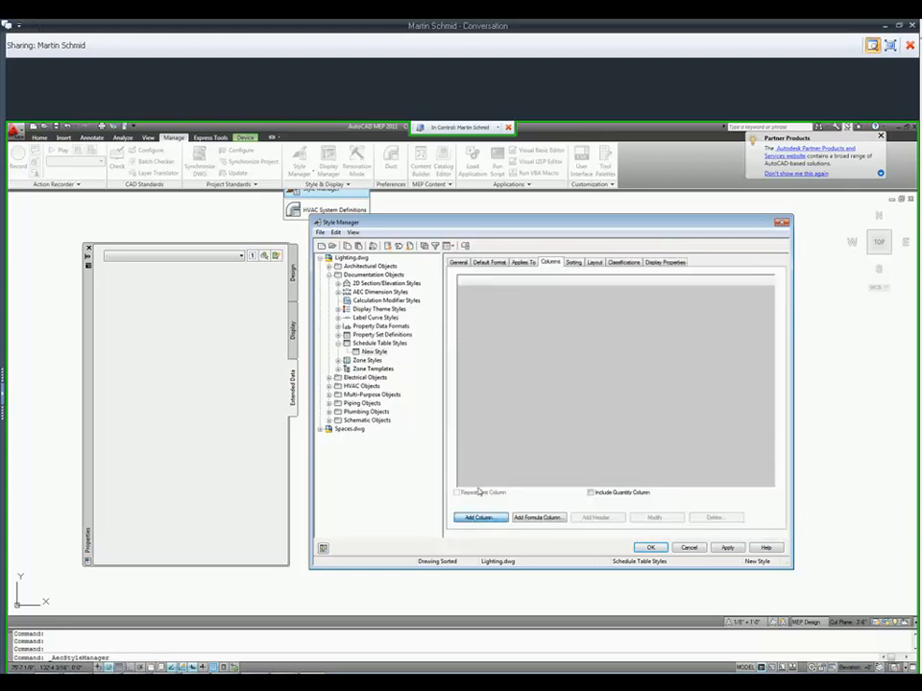
left_click(477, 518)
left_click(443, 354)
left_click(435, 328)
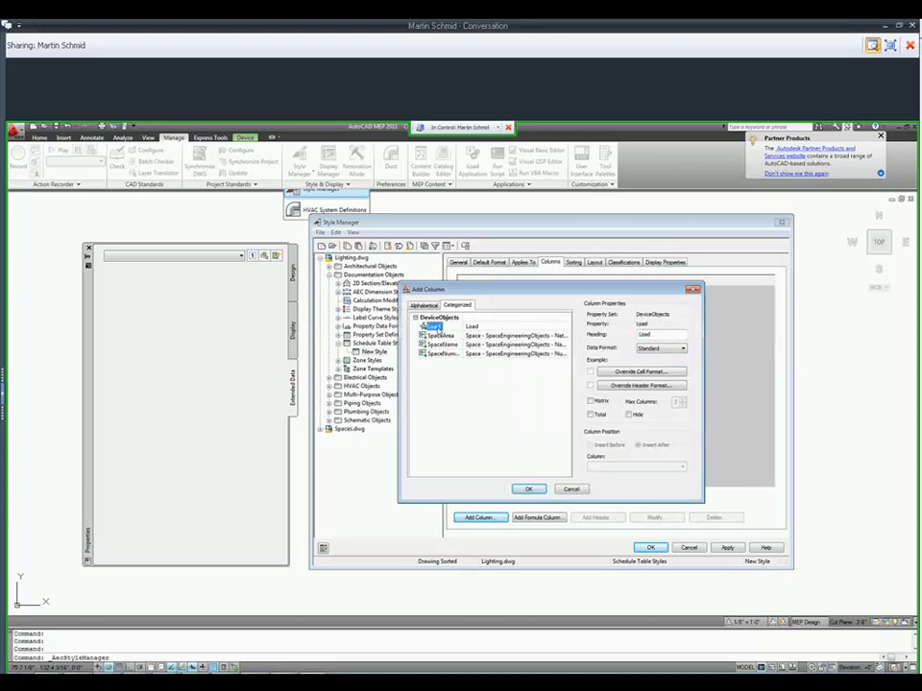
left_click(528, 491)
left_click(477, 517)
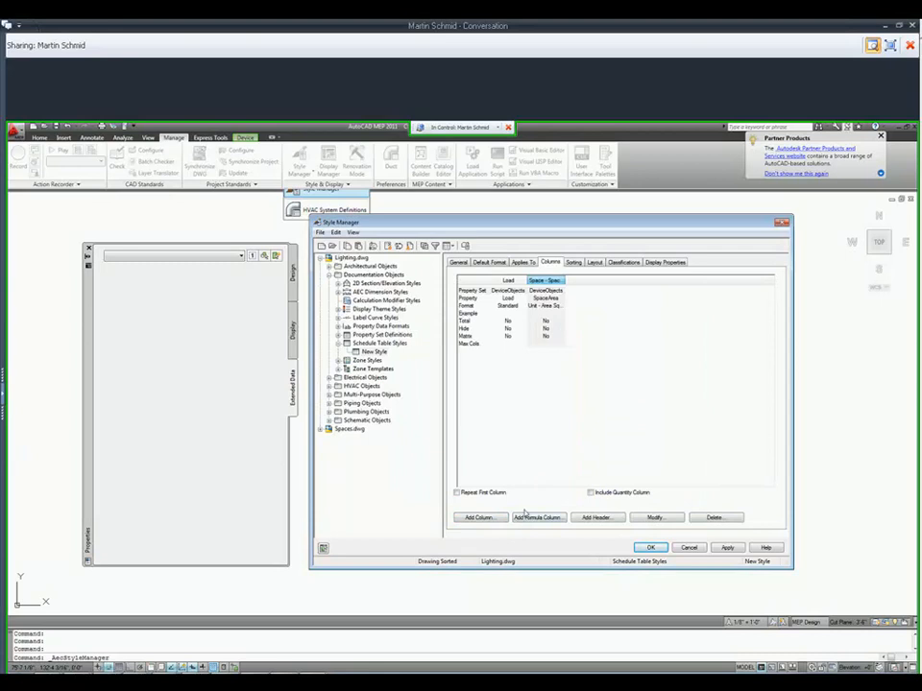
Add SpaceName and SpaceNumber columns after SpaceArea and accept the style, closing the Style Manager
left_click(477, 519)
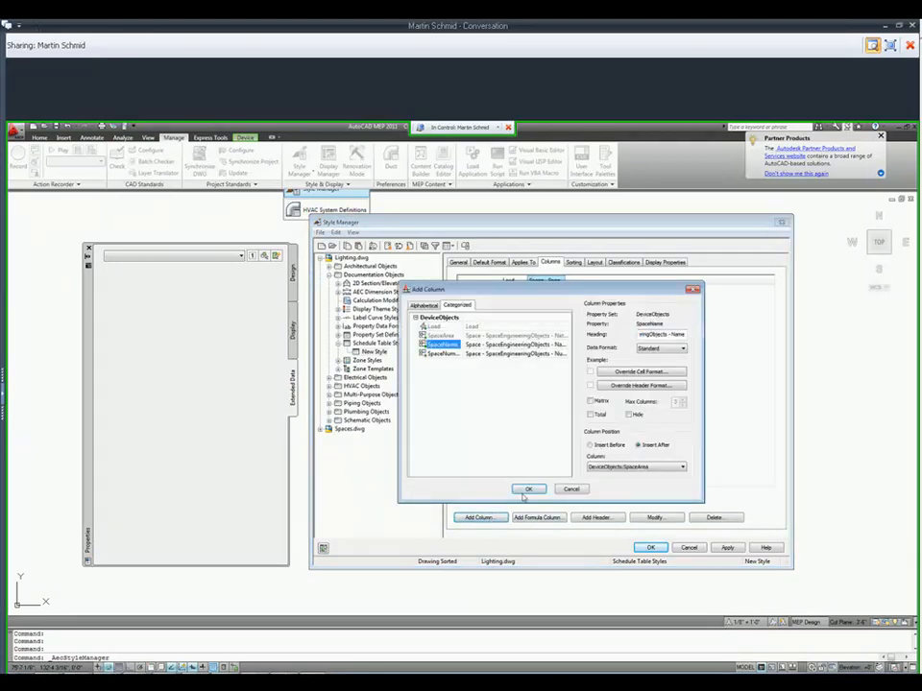
left_click(529, 489)
left_click(477, 518)
left_click(444, 353)
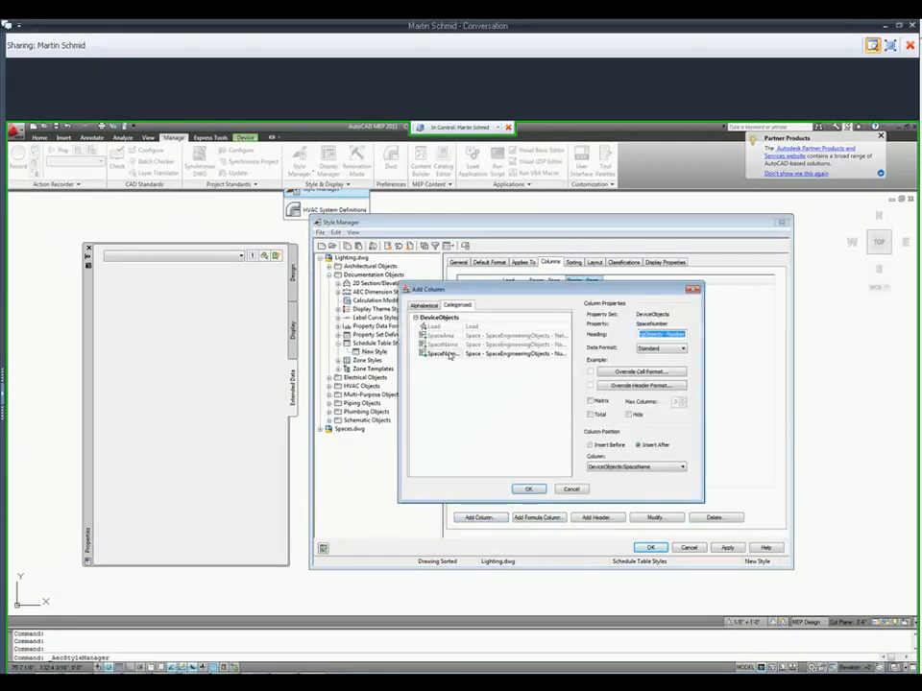
left_click(528, 489)
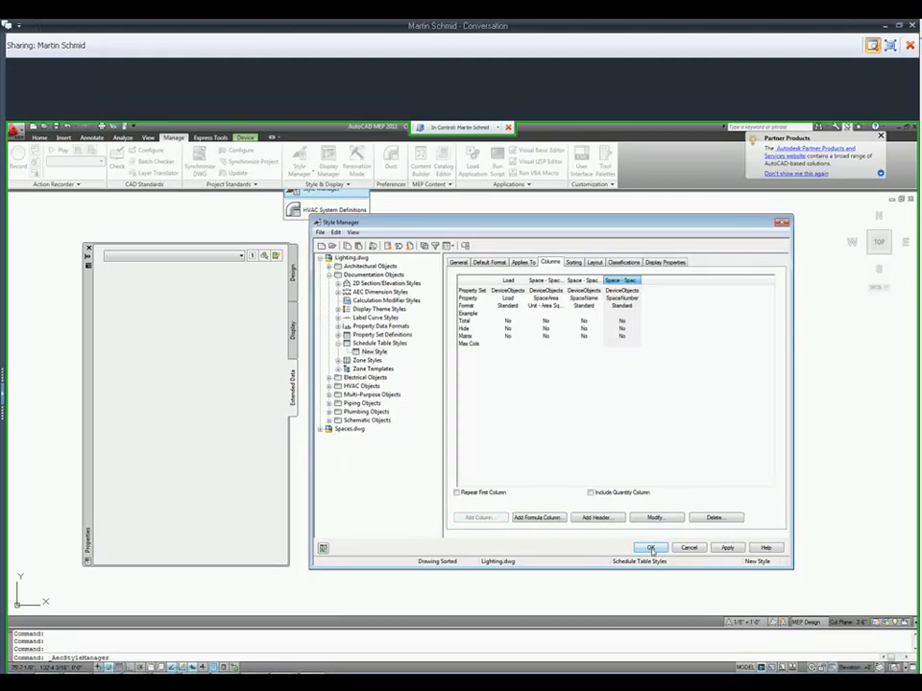
left_click(651, 549)
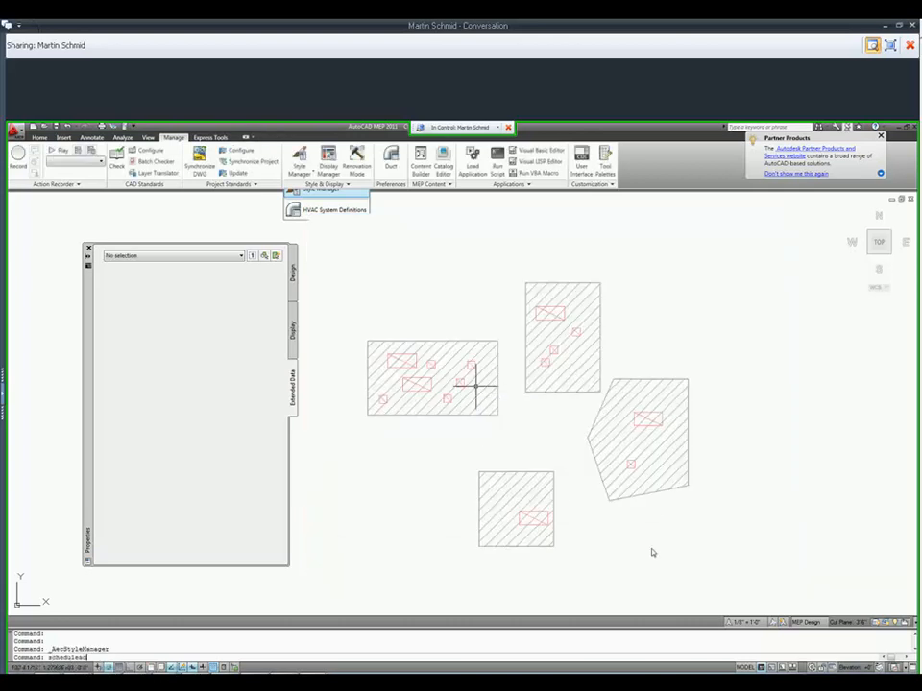
Add a schedule table of all objects in the drawing with SCHEDULEADD, placed beside the spaces at its default size
key("Return")
type("al drawing: a")
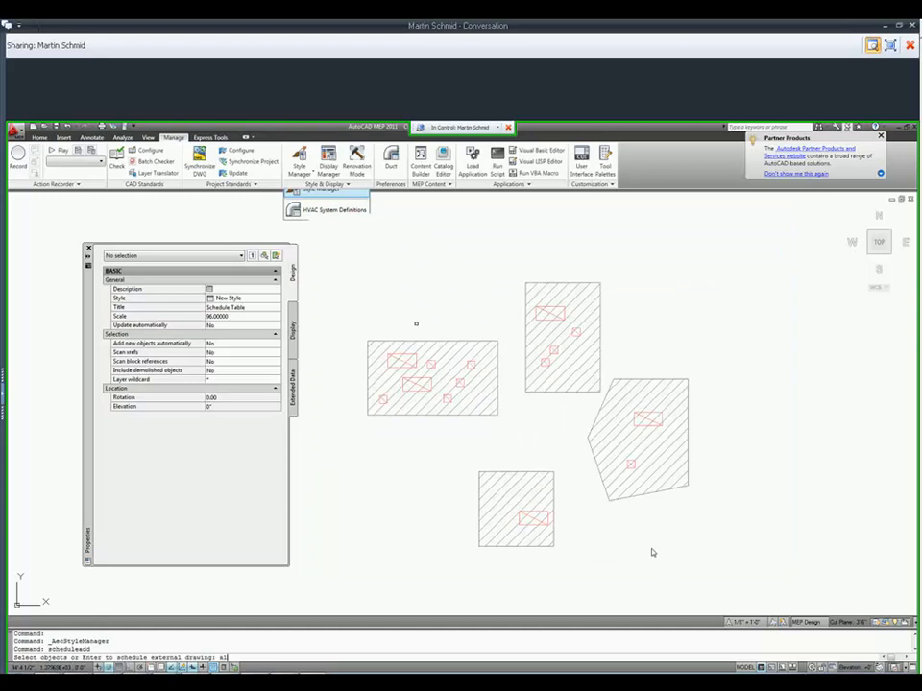
type("l")
key("Return")
key("Return")
scroll(500, 289, "down", 9)
scroll(523, 294, "up", 4)
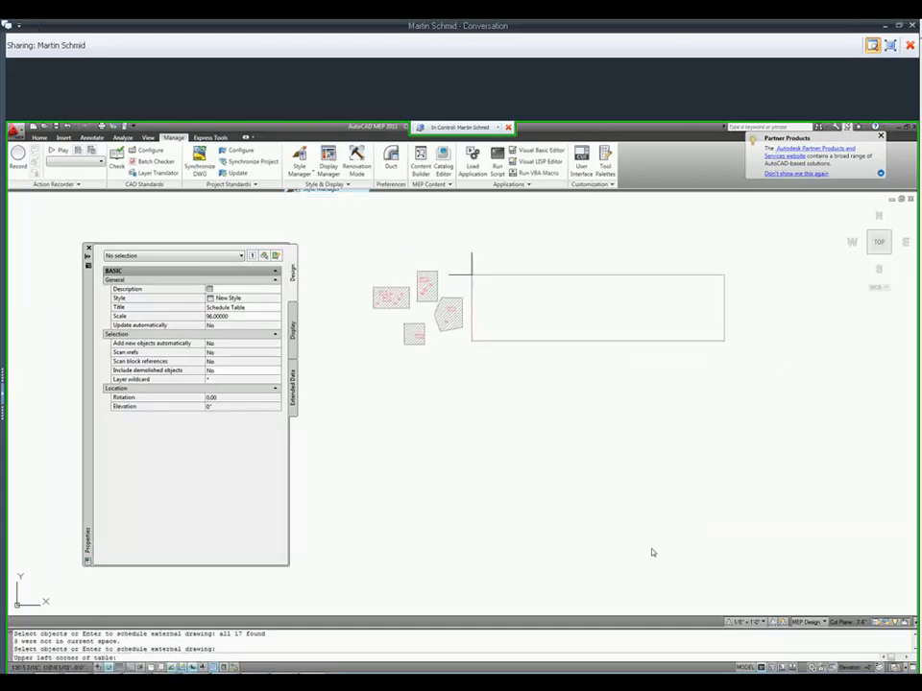
left_click(471, 271)
key("Return")
scroll(549, 324, "up", 5)
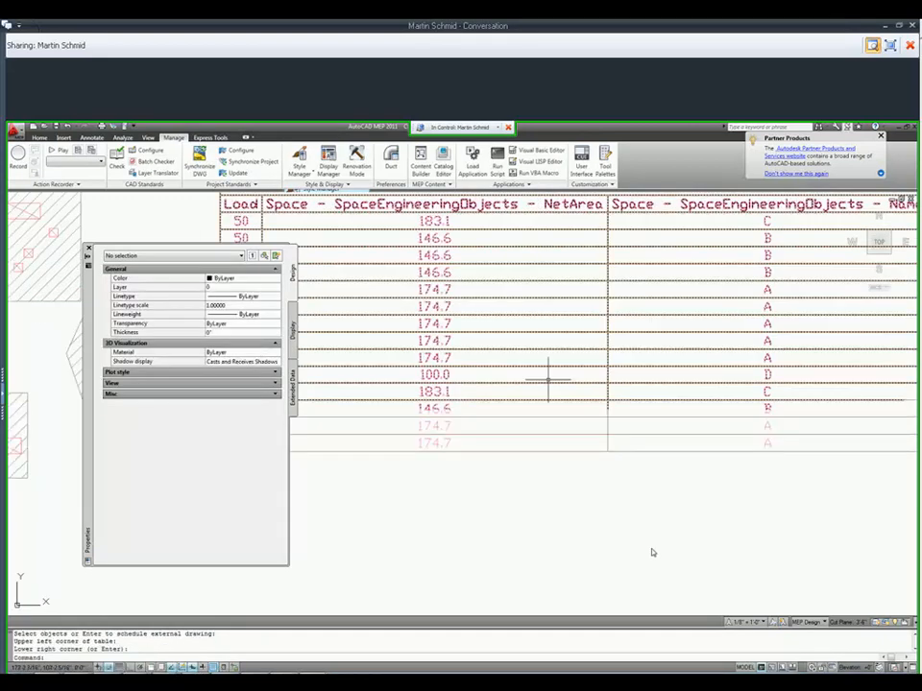
Edit the placed schedule table's style and group the SpaceArea, SpaceName and SpaceNumber columns under a header named Space
scroll(550, 380, "down", 4)
left_click(546, 377)
right_click(511, 425)
left_click(571, 579)
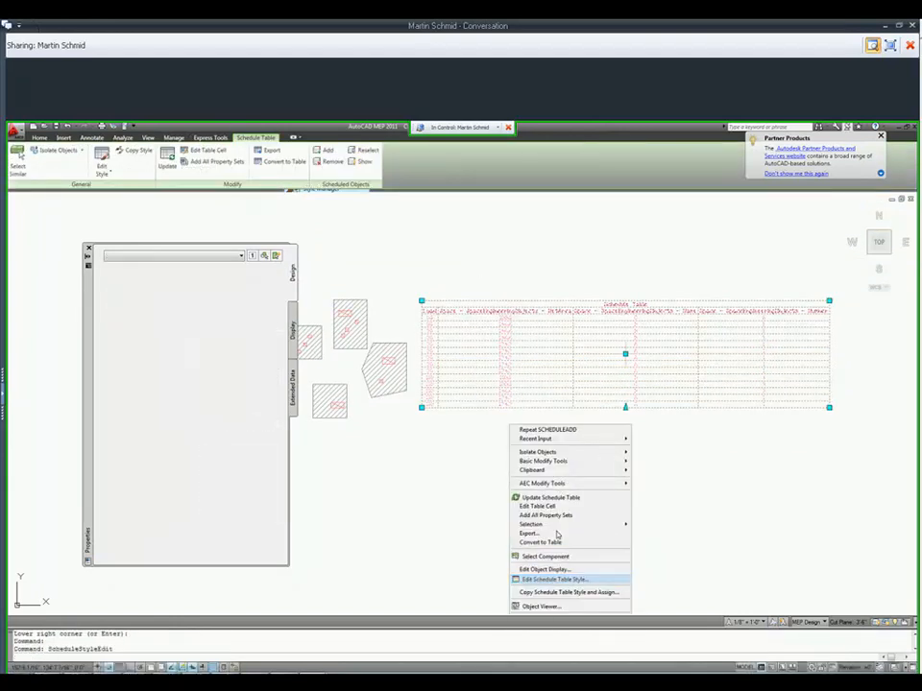
left_click(424, 352)
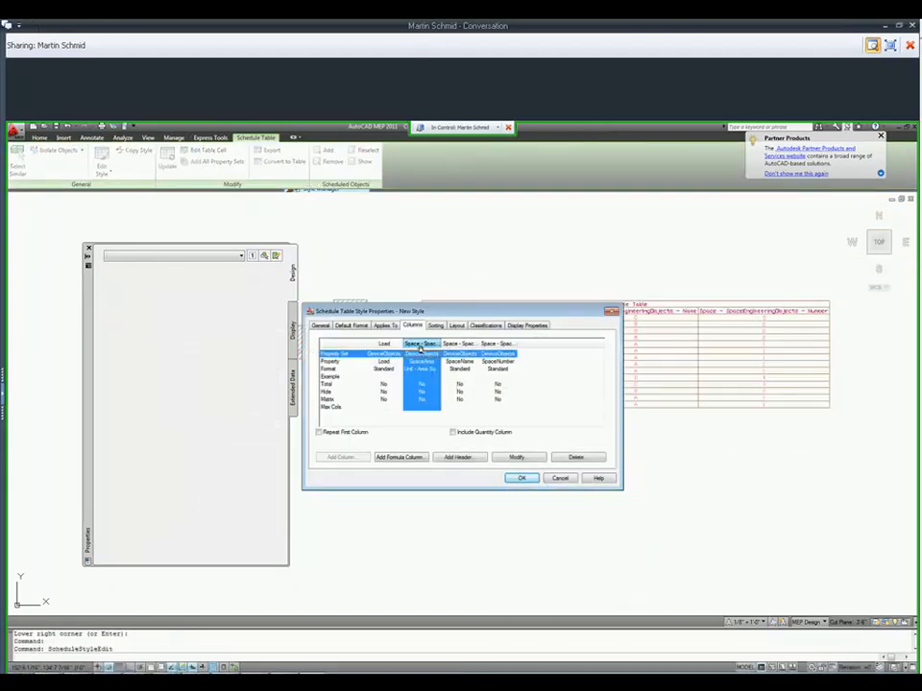
left_click(419, 343)
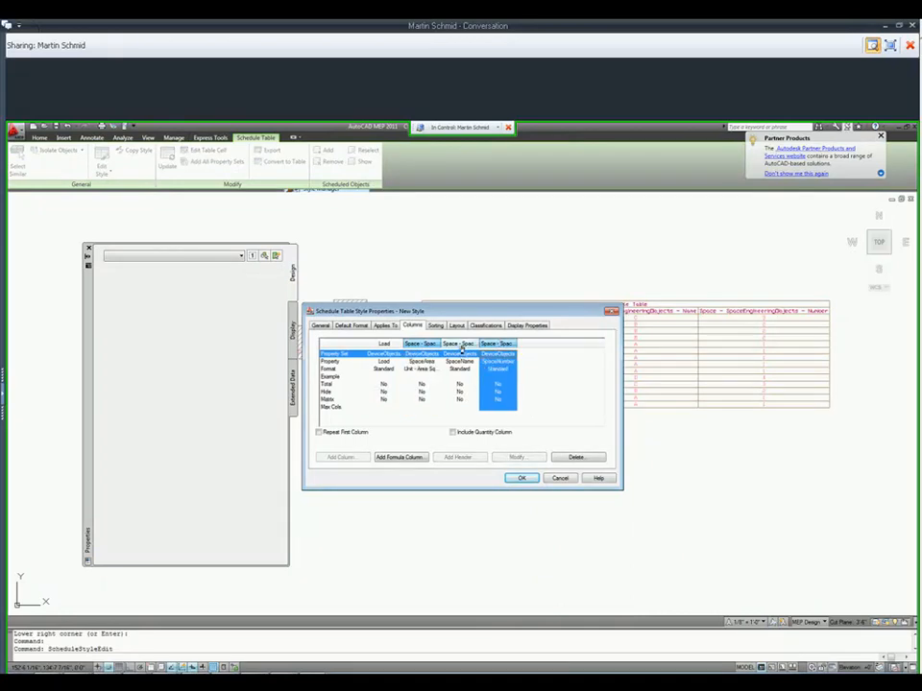
left_click_drag(418, 344, 499, 344)
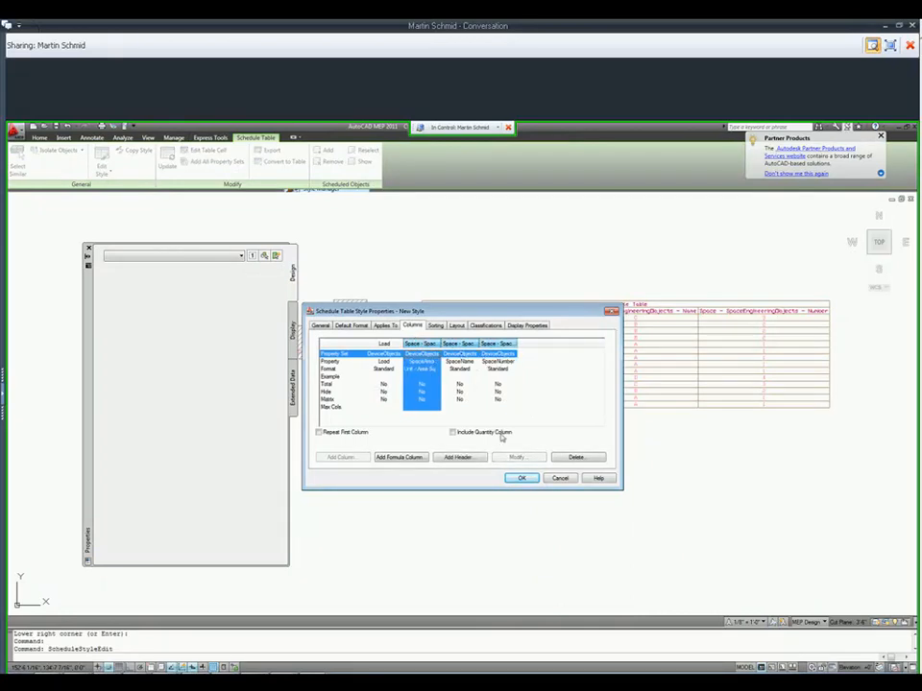
left_click(459, 457)
type("Space")
key("Return")
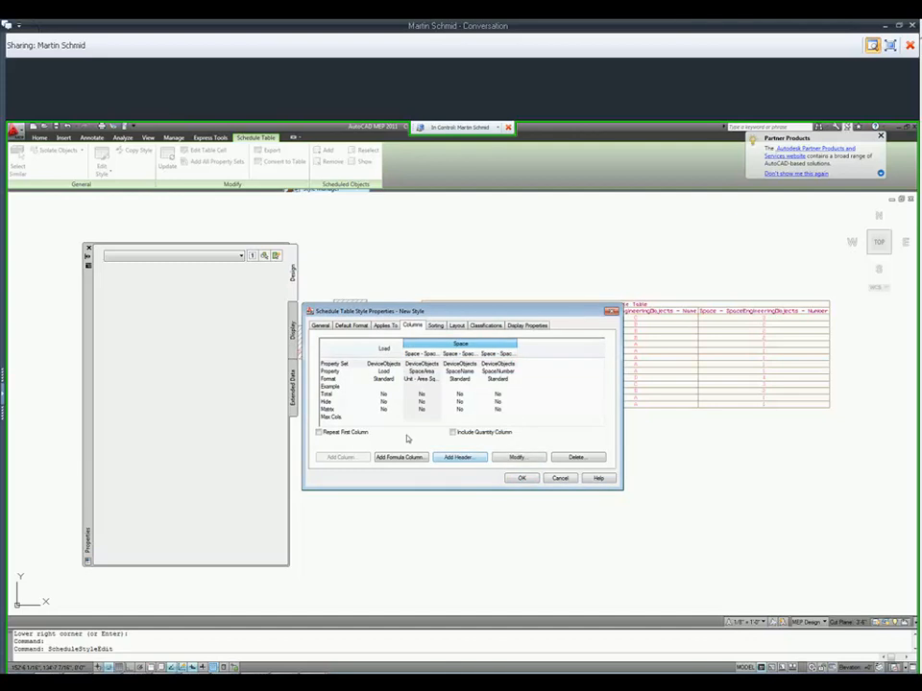
Rename the three Space column headings to Area, Name and Number, and move the Area column after Number
left_click(428, 363)
left_click(424, 354)
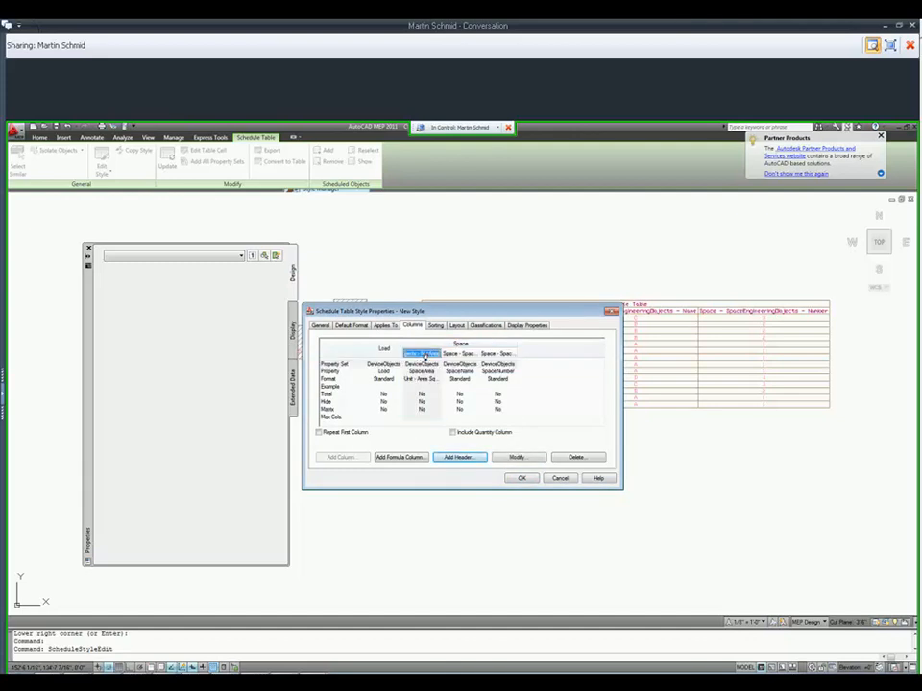
type("Area")
left_click(457, 355)
left_click(459, 354)
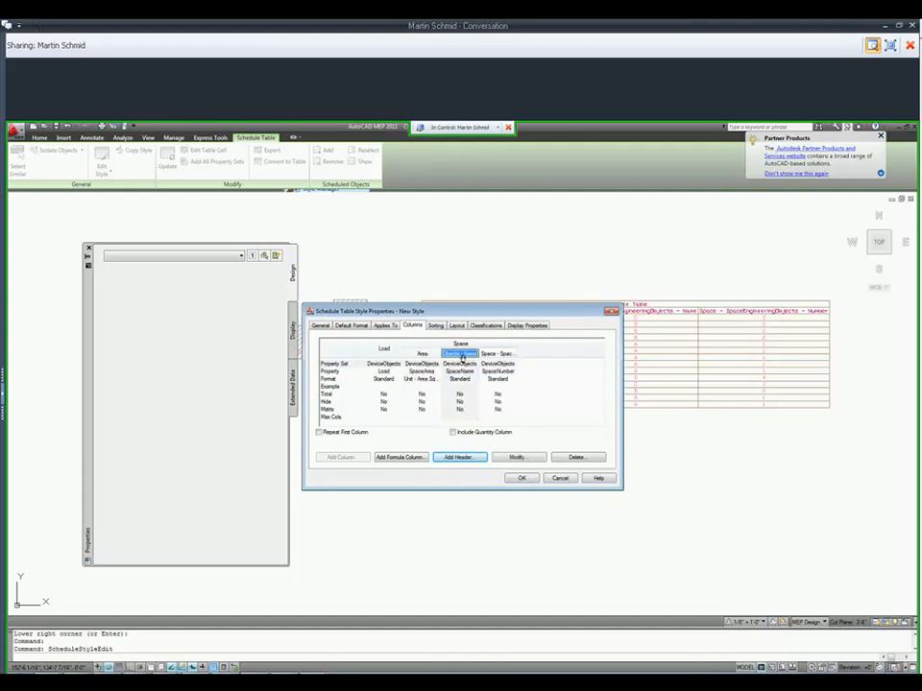
type("Name")
left_click(498, 354)
left_click(498, 355)
type("Nu")
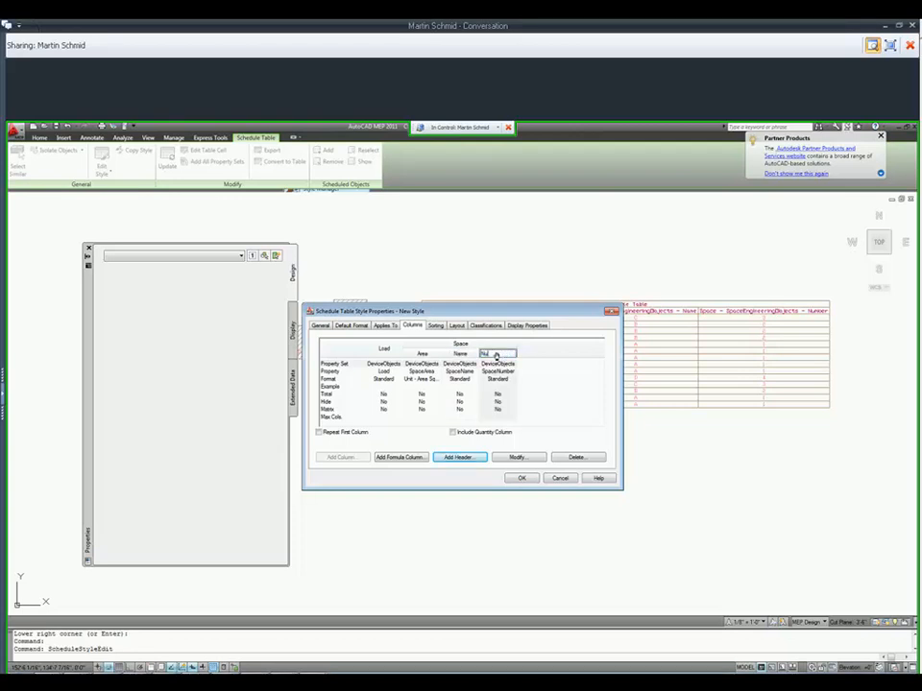
key("Return")
left_click_drag(424, 355, 499, 354)
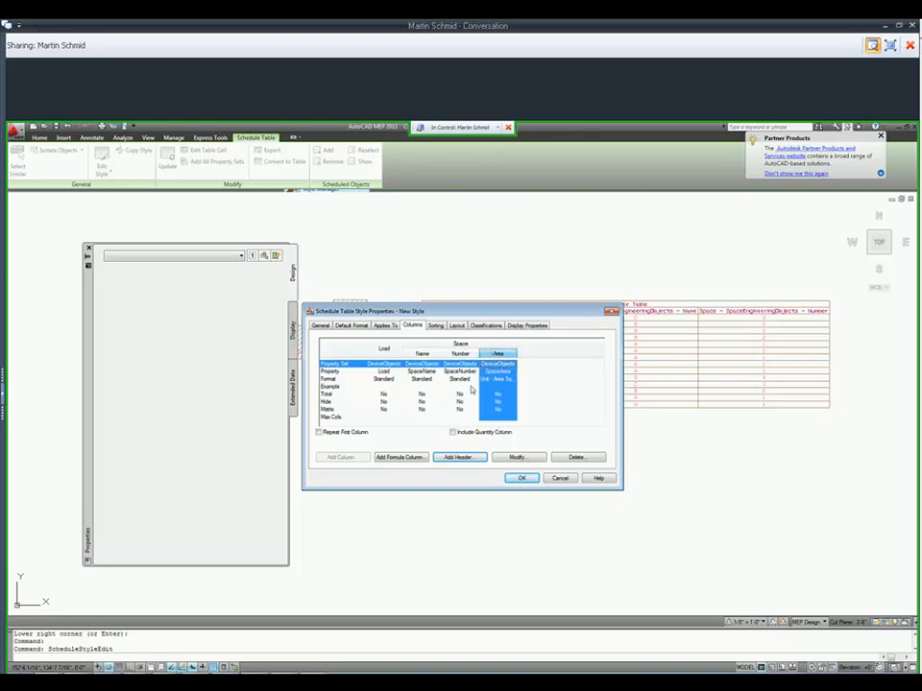
Sort the schedule table style by DeviceObjects:SpaceNumber and accept the style changes
left_click(435, 326)
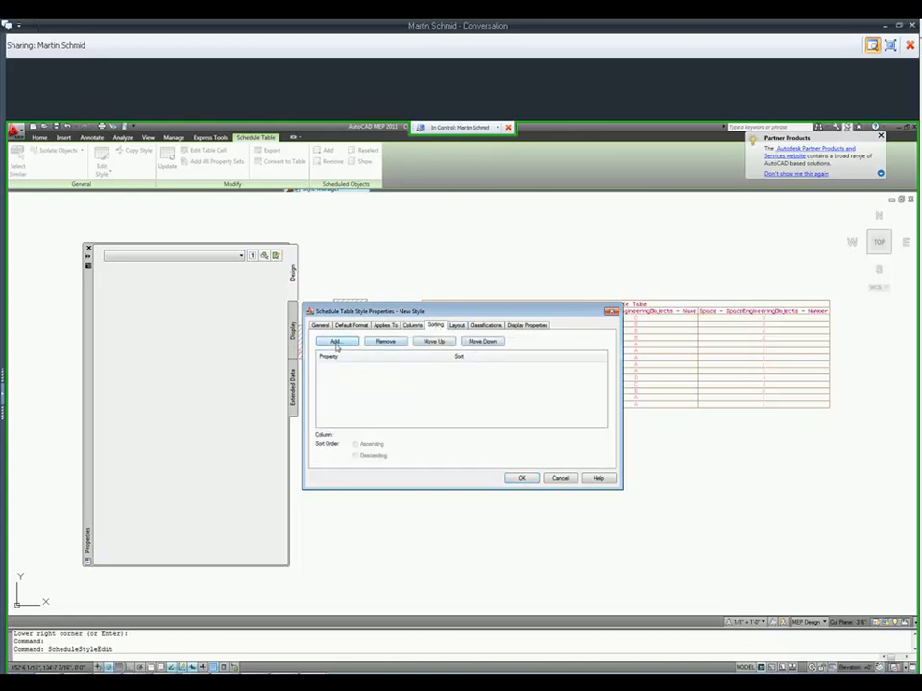
left_click(335, 342)
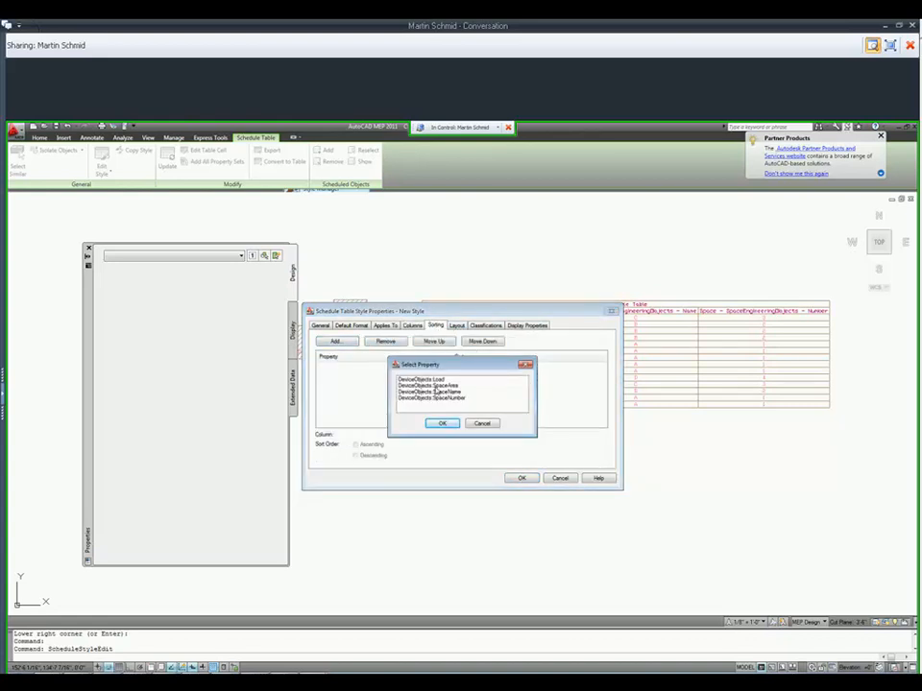
left_click(434, 385)
left_click(440, 398)
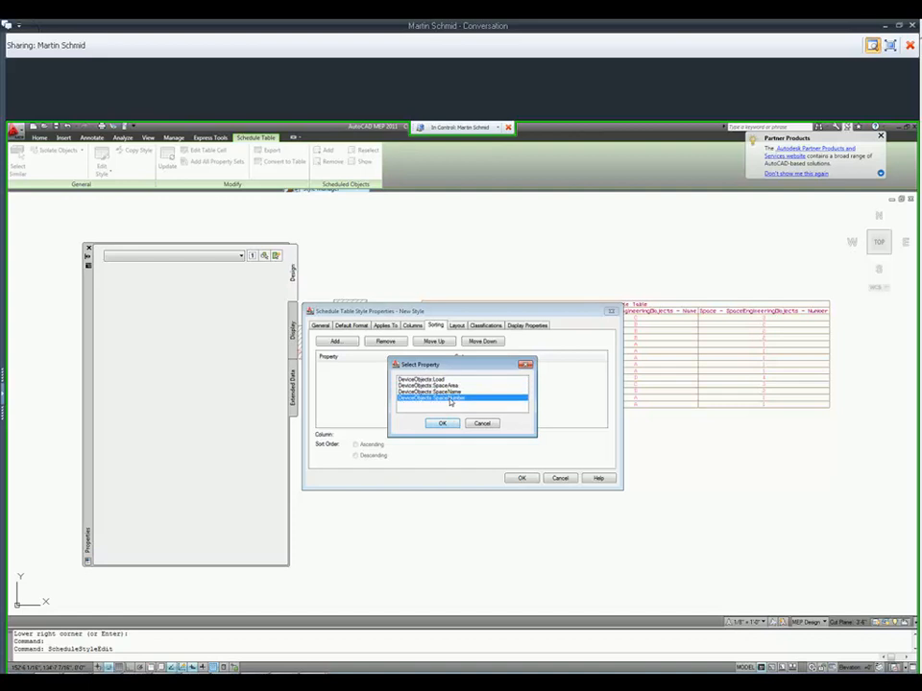
left_click(441, 424)
left_click(523, 482)
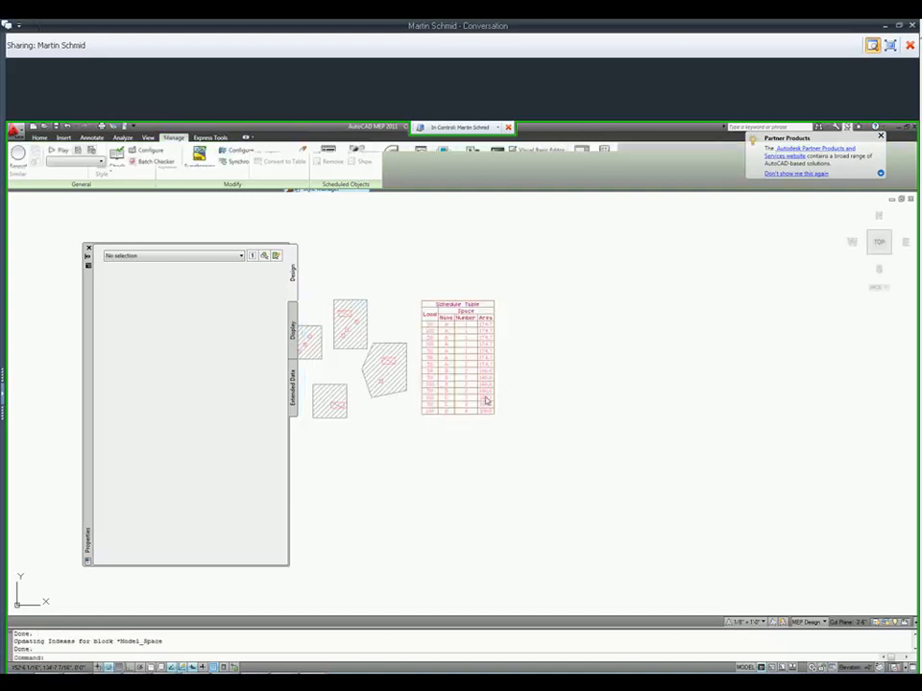
Export the schedule table to the desktop as the Microsoft Excel 97 file Schedule.xls
scroll(441, 382, "up", 3)
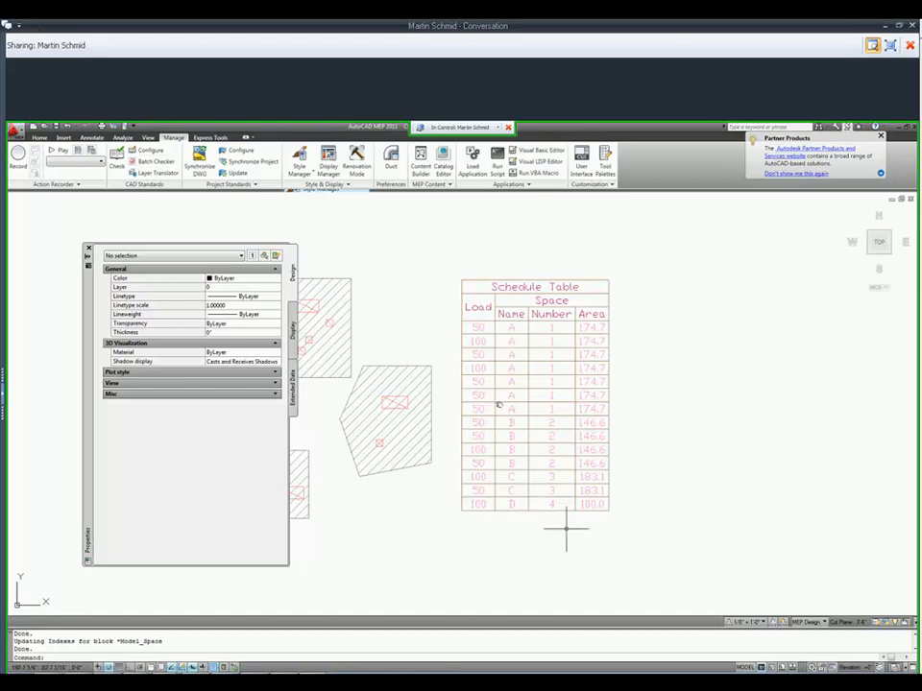
middle_click_drag(564, 451, 686, 446)
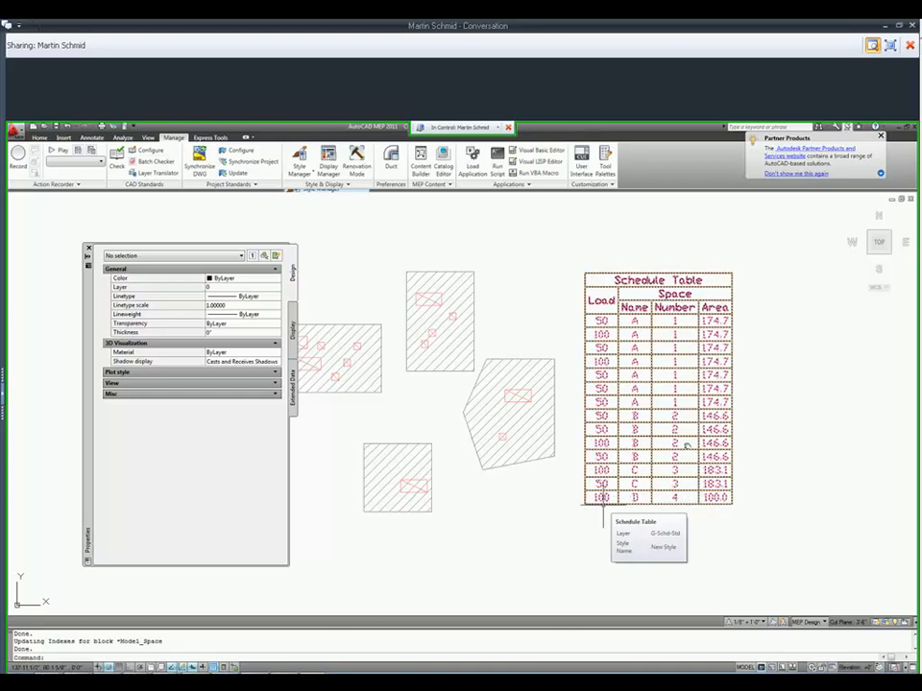
left_click(733, 341)
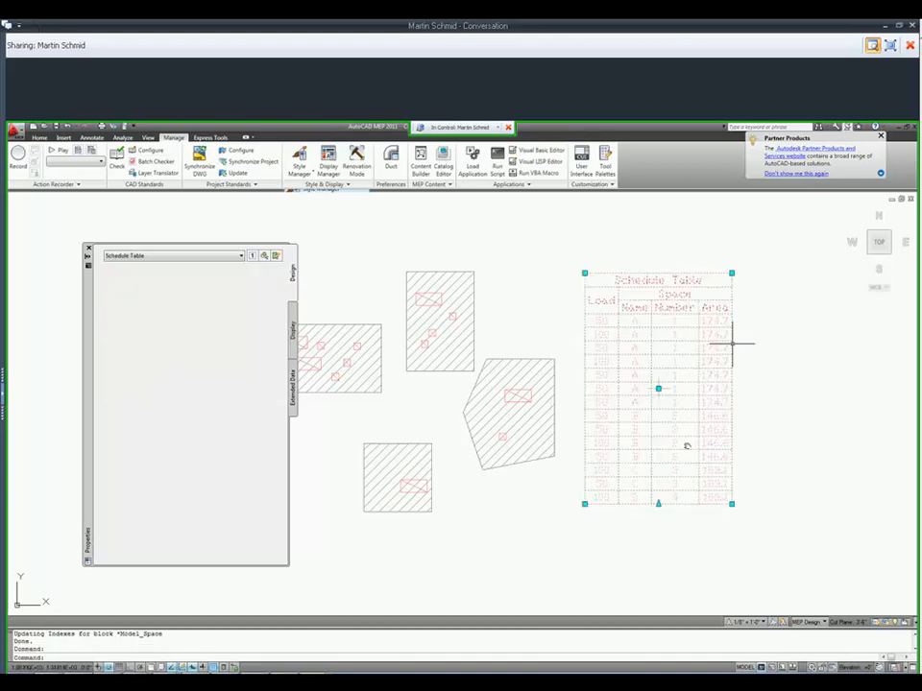
right_click(537, 242)
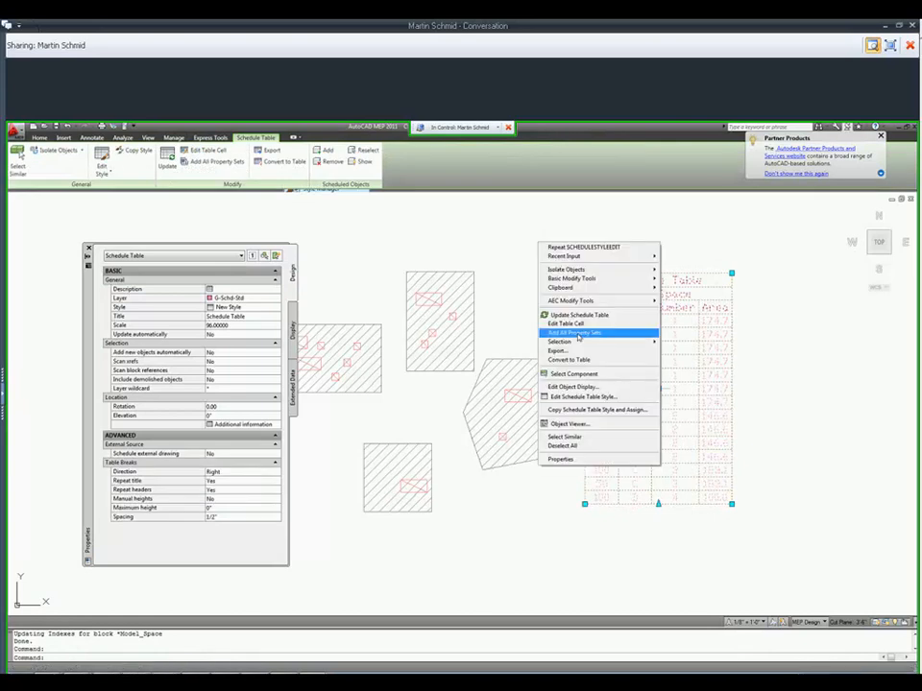
left_click(562, 350)
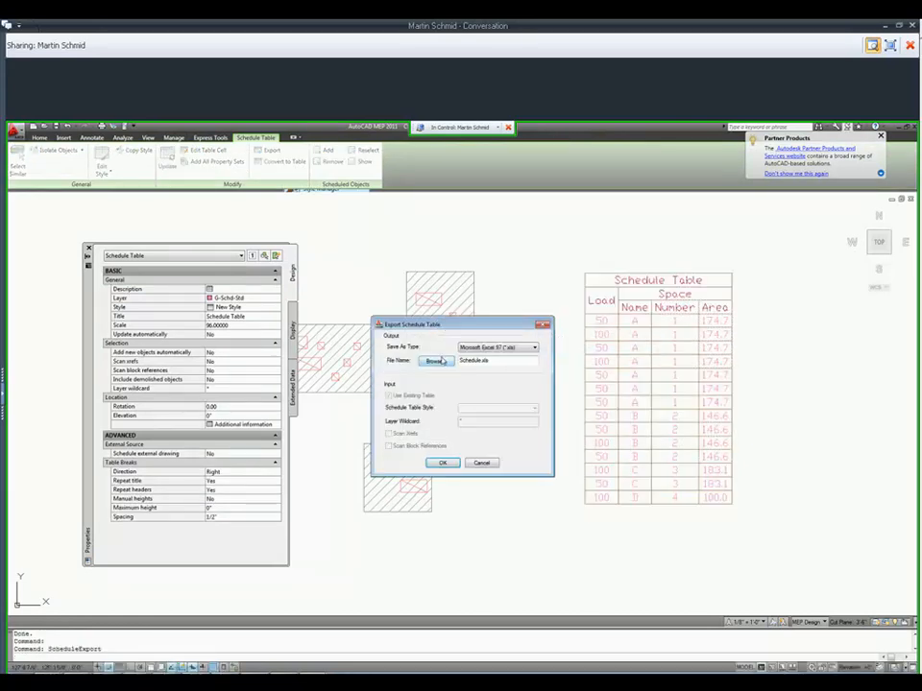
left_click(498, 346)
left_click(495, 354)
left_click(434, 361)
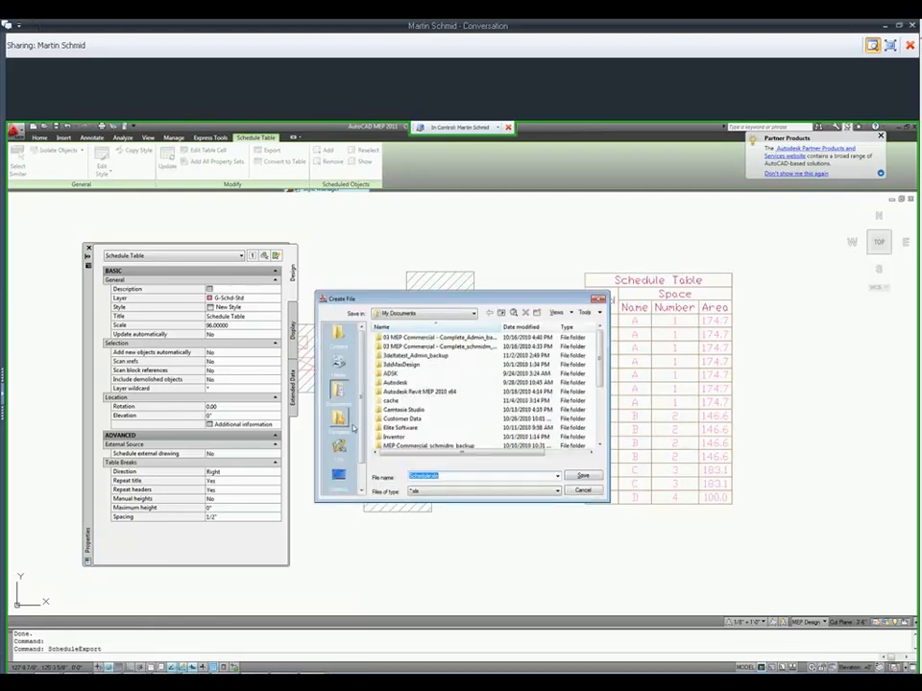
left_click(339, 474)
left_click(583, 476)
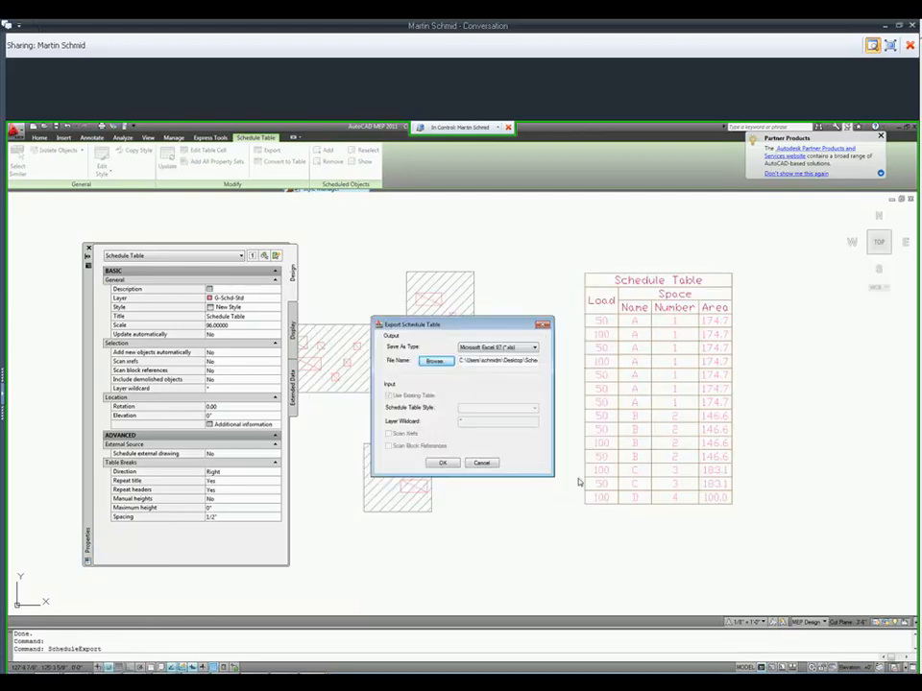
left_click(443, 465)
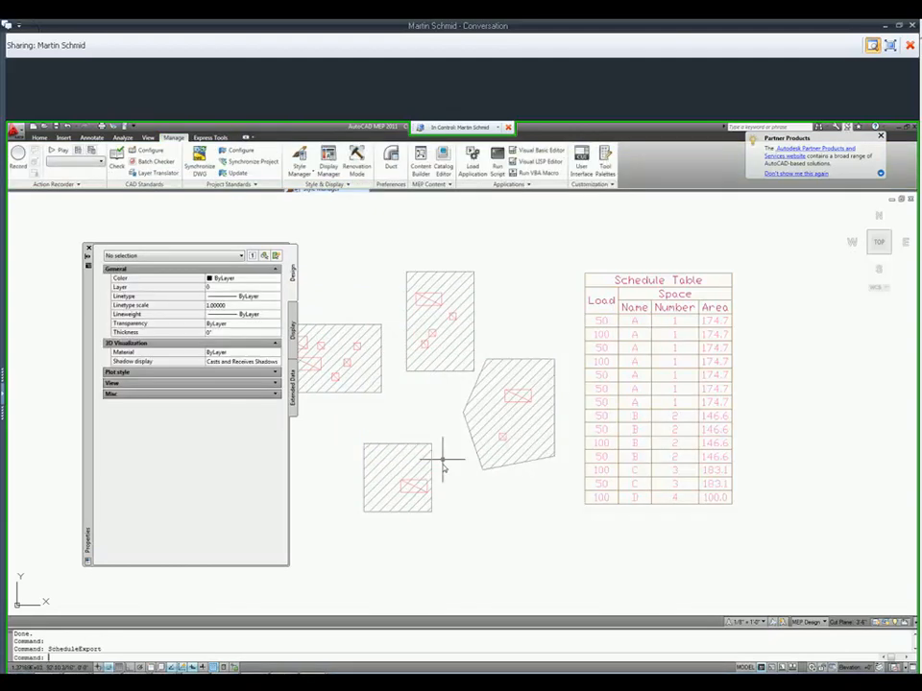
Open the exported Schedule.xls in Excel and insert a blank row below each of the groups for spaces A, B and C
key("super+d")
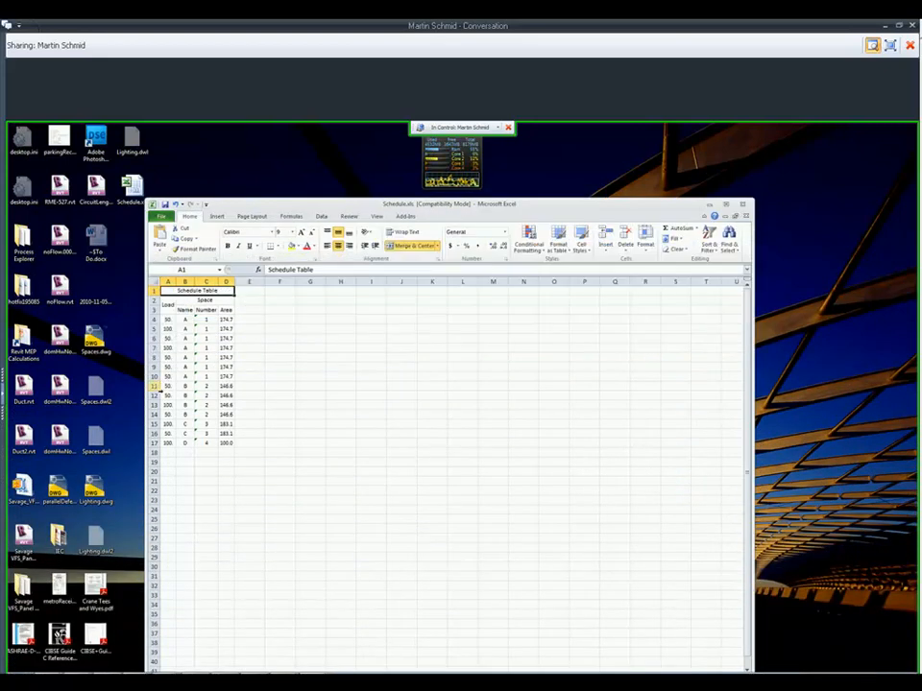
left_click(155, 385)
right_click(155, 385)
left_click(100, 396)
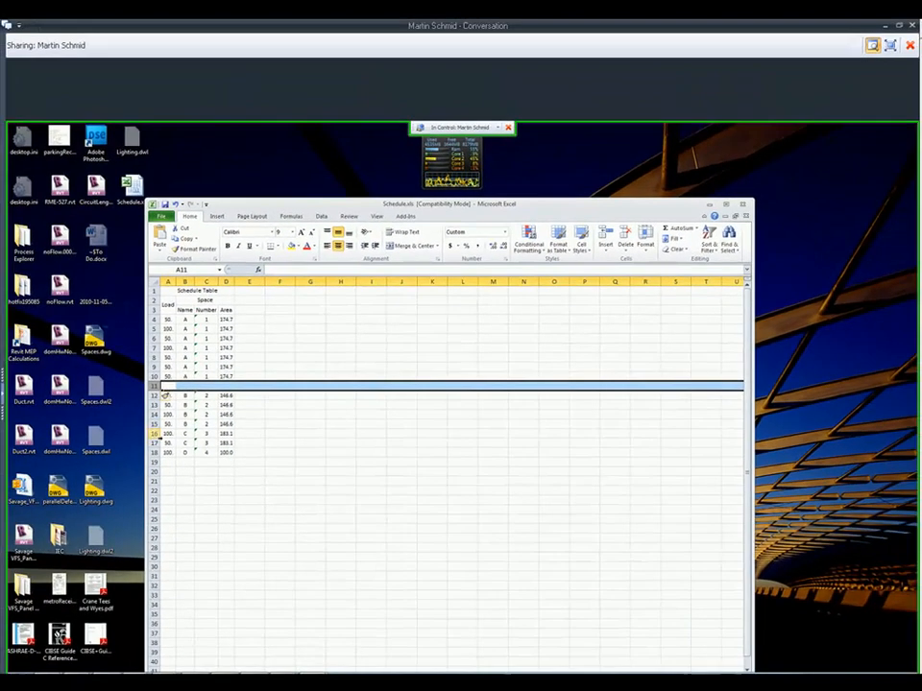
right_click(29, 340)
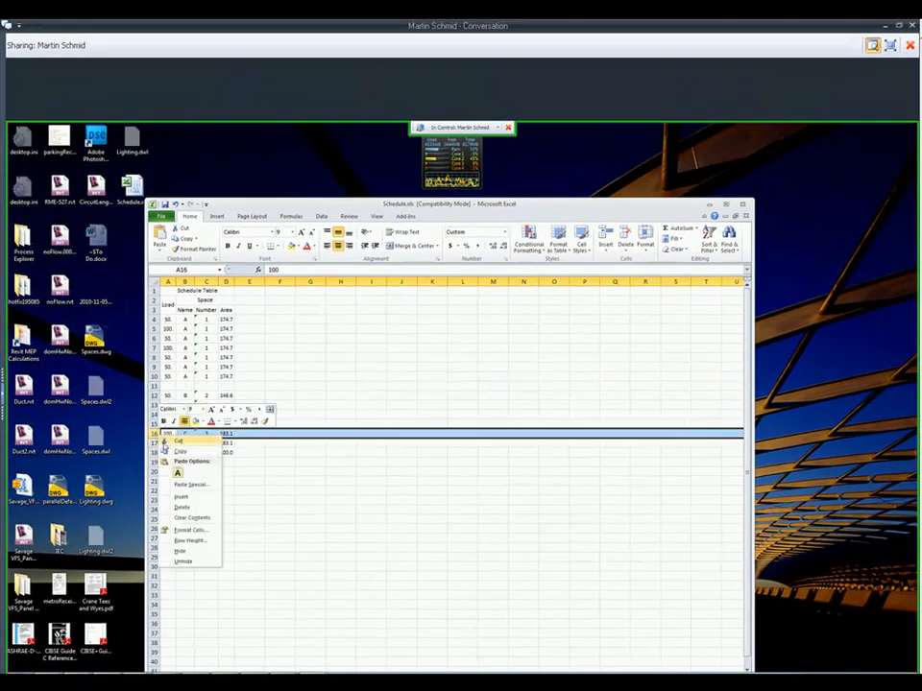
left_click(181, 497)
left_click(154, 462)
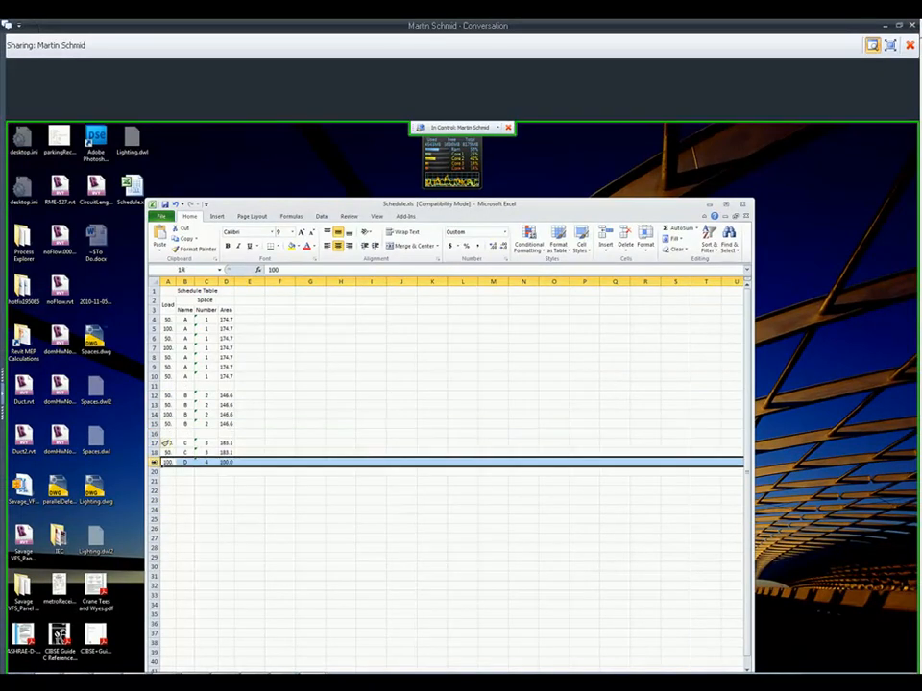
right_click(158, 461)
left_click(181, 526)
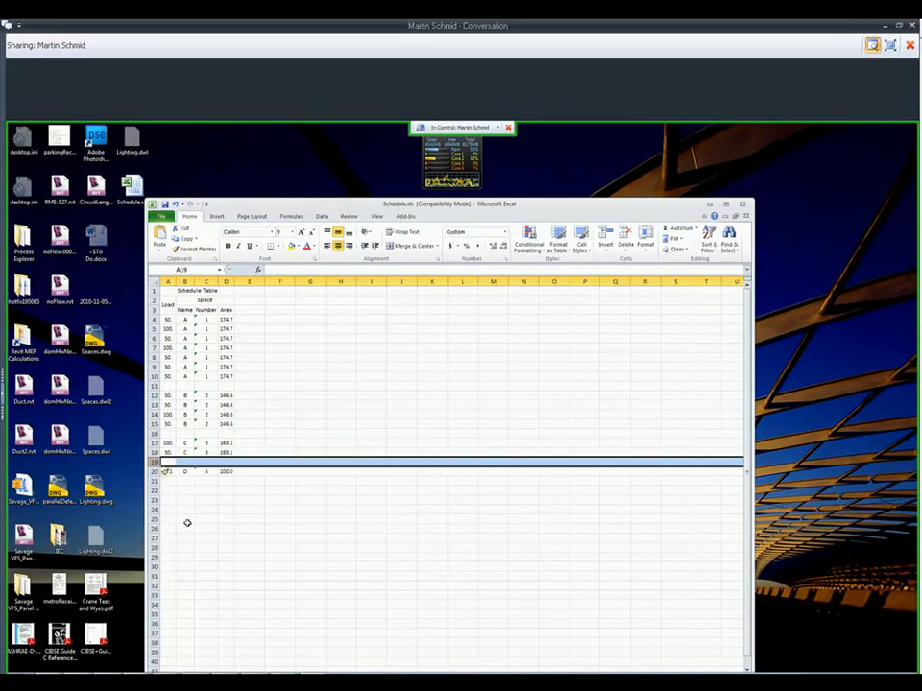
Add AutoSum totals of the Load column below each space group, in cells A11, A16, A19 and A21
left_click(173, 385)
left_click(672, 229)
key("Return")
left_click(167, 434)
left_click(675, 231)
key("Return")
left_click(168, 462)
left_click(674, 231)
key("Return")
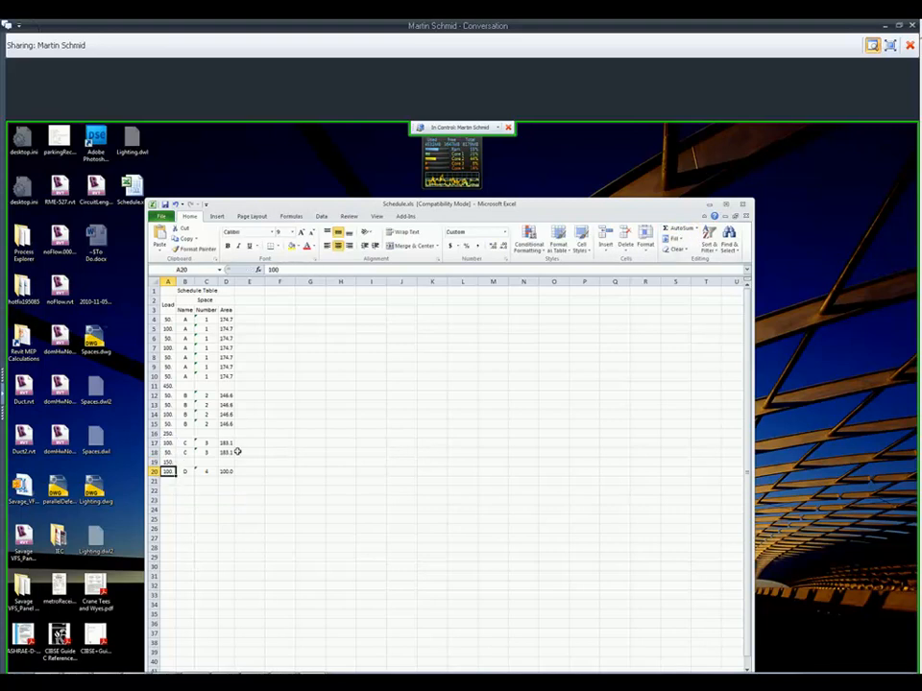
left_click(168, 478)
left_click(675, 231)
key("Return")
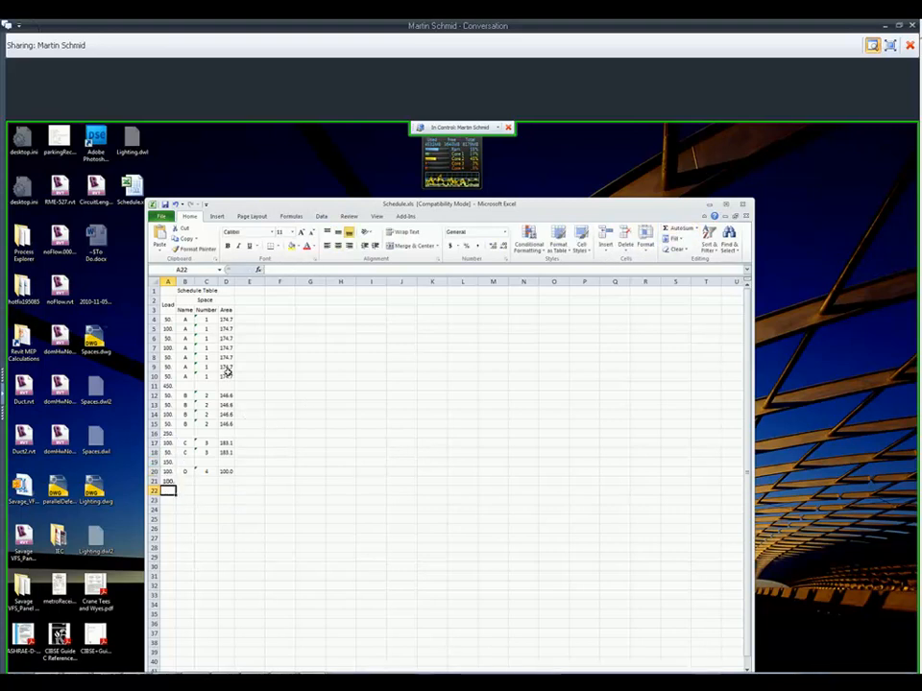
Enter the formula =A11/D10 in cell E11 to divide space A's total load by its area
left_click_drag(229, 379, 230, 322)
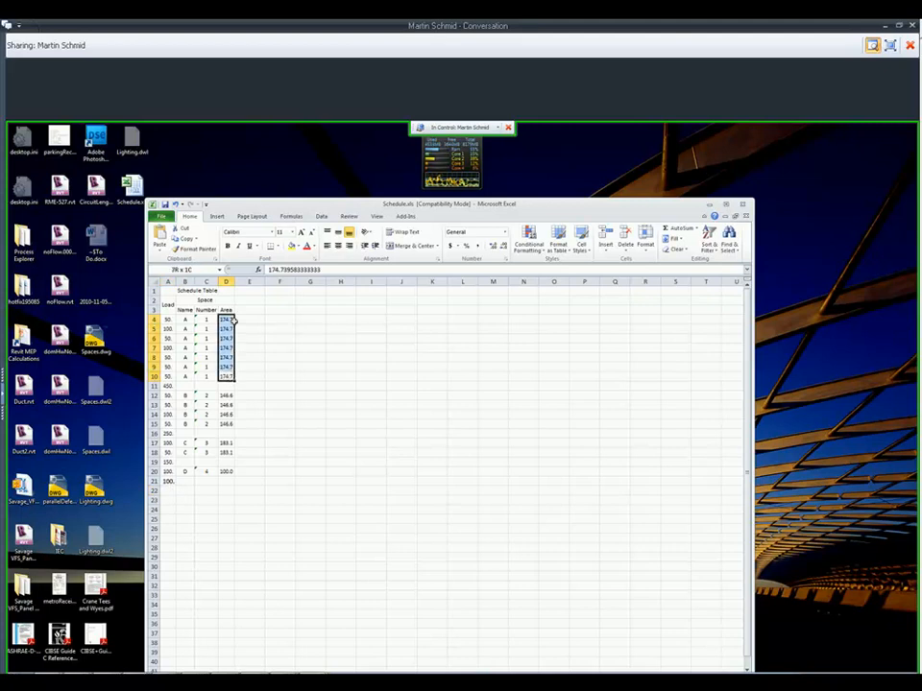
left_click(249, 386)
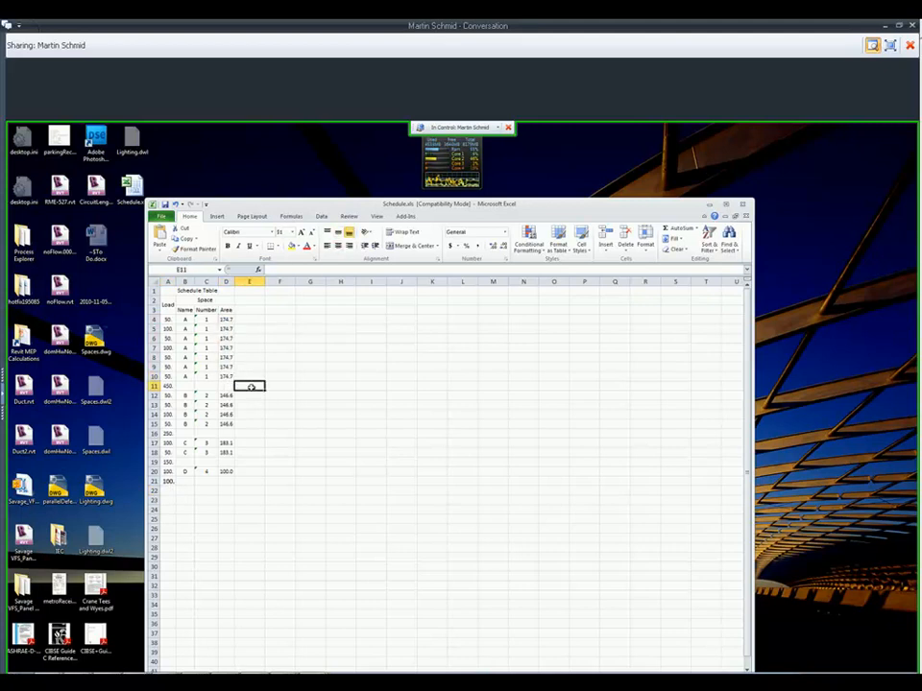
type("=")
left_click(167, 386)
type("/")
left_click(226, 377)
key("Return")
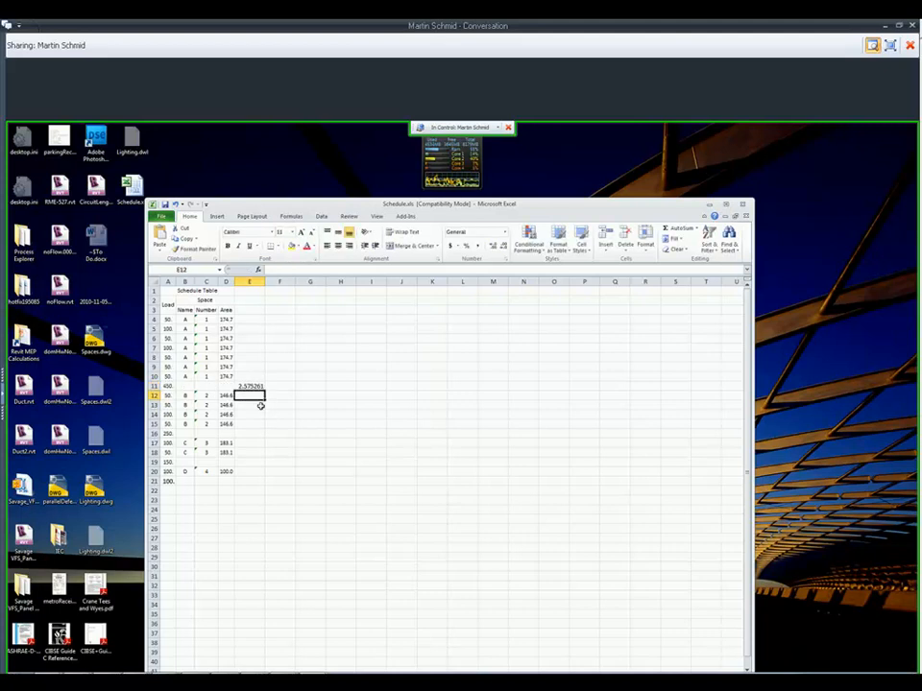
Copy the load-per-area formula from E11 to cells E16, E19 and E21
left_click(248, 387)
key("ctrl+c")
left_click(251, 434)
key("ctrl+v")
left_click(249, 462)
key("ctrl+v")
left_click(248, 481)
key("ctrl+v")
Enter the heading W/SF in cell E3, beside the Area heading
left_click(254, 311)
type("W/S")
key("Return")
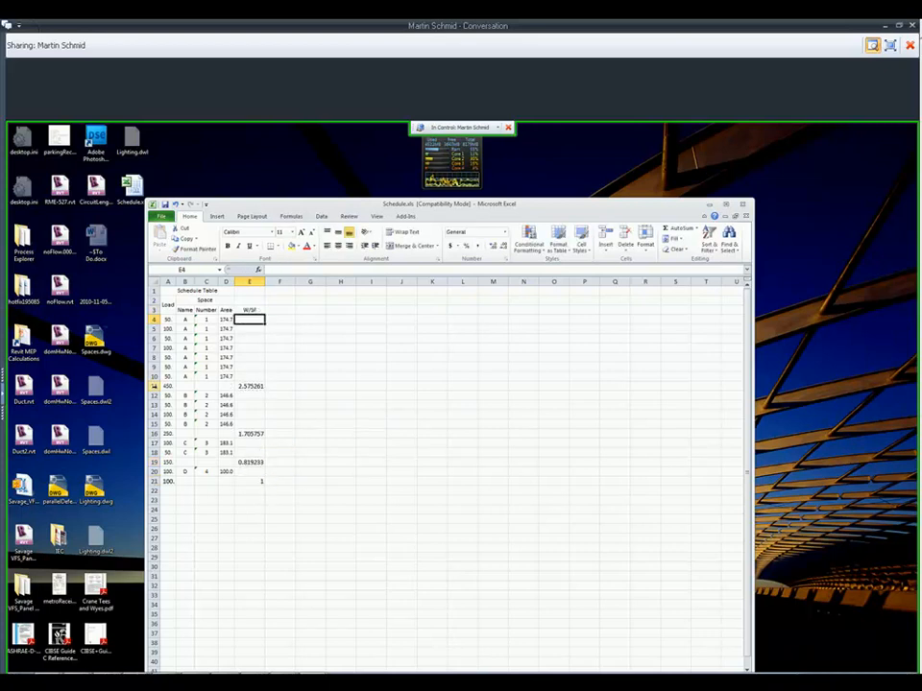
Make the space A subtotal row, row 11, bold with a light grey fill
left_click(153, 386)
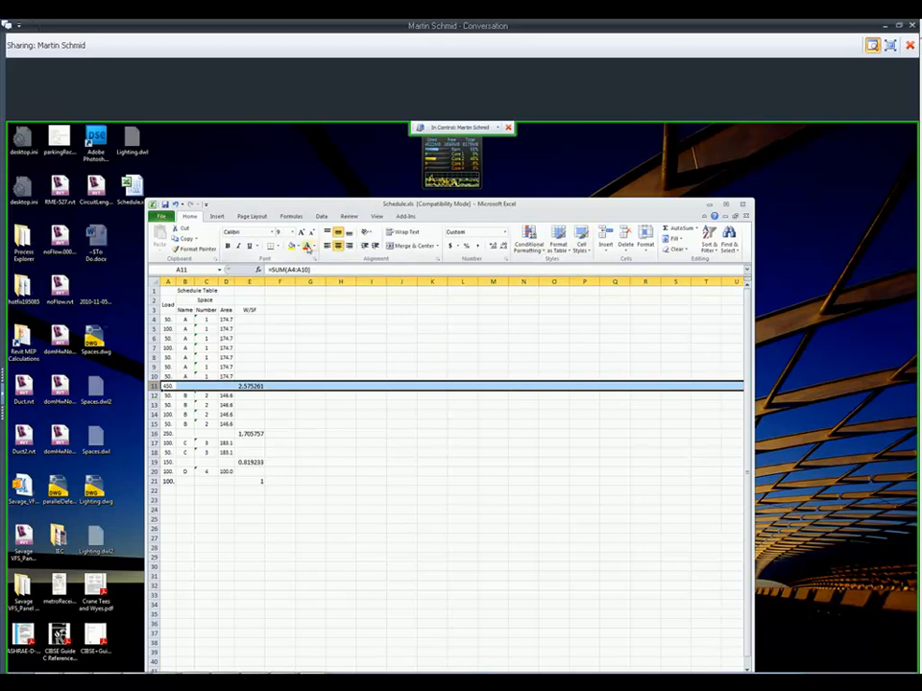
key("ctrl+b")
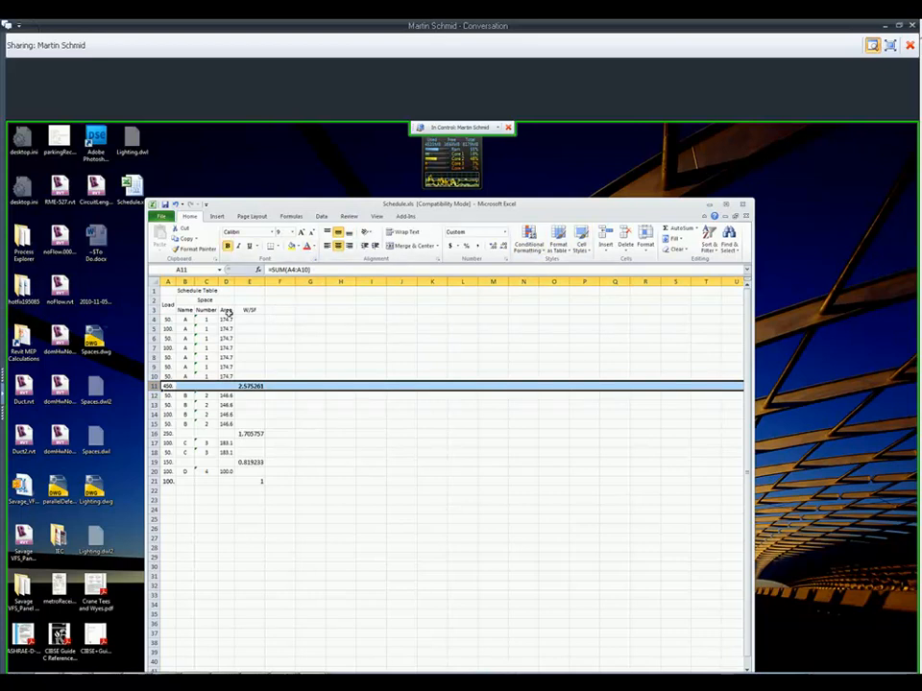
left_click(299, 250)
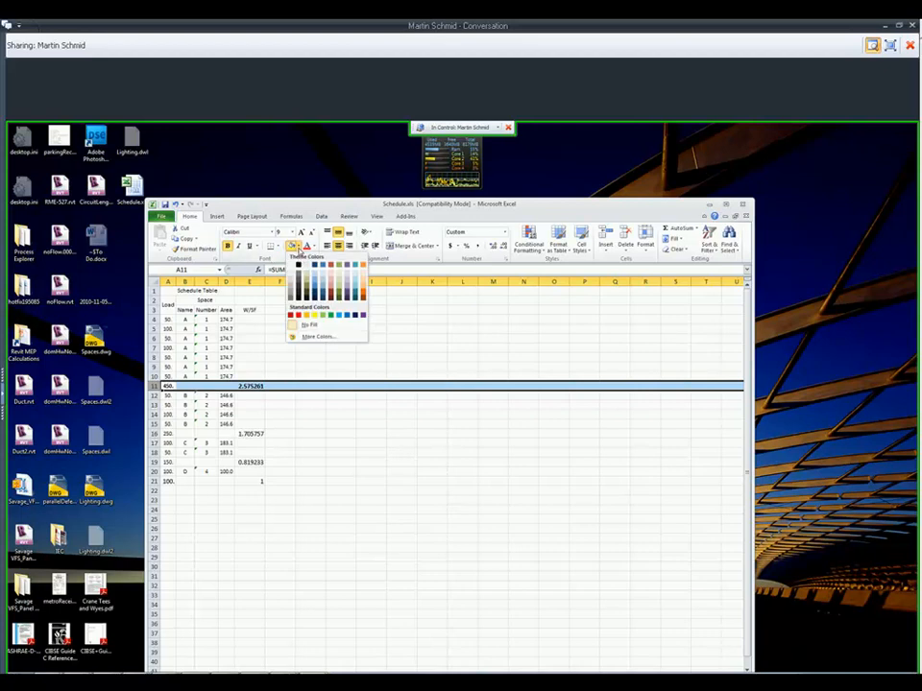
left_click(255, 343)
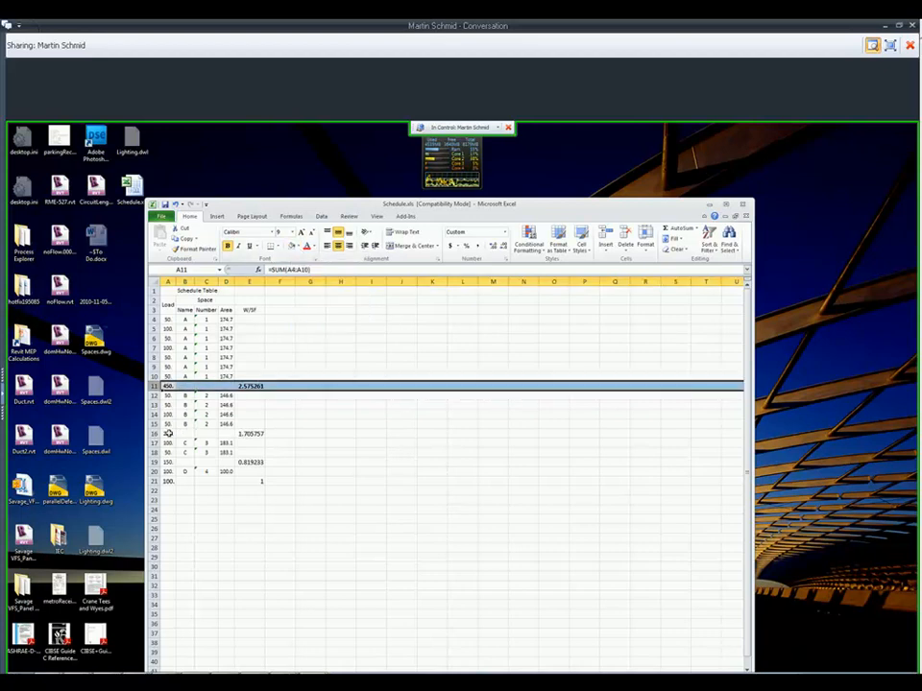
Copy row 11's formatting to the other subtotal rows 16, 19 and 21 using Format Painter
left_click(197, 248)
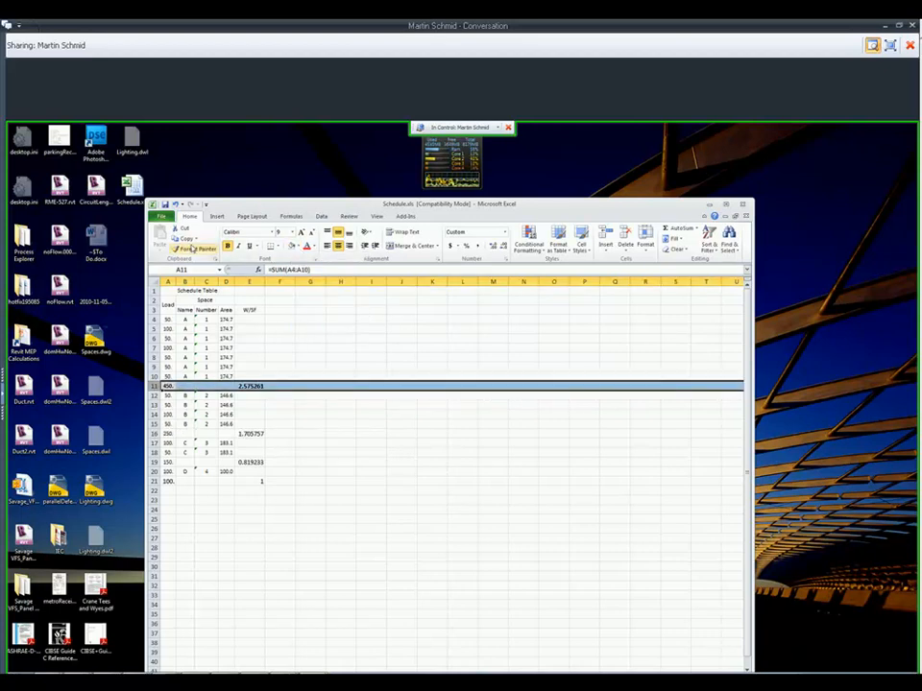
left_click(154, 434)
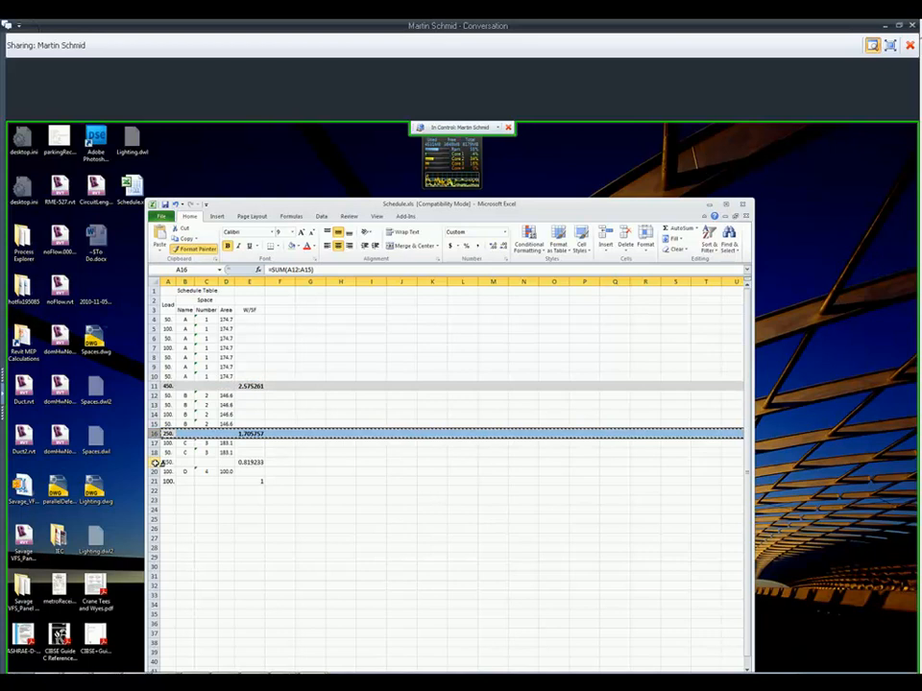
left_click(154, 463)
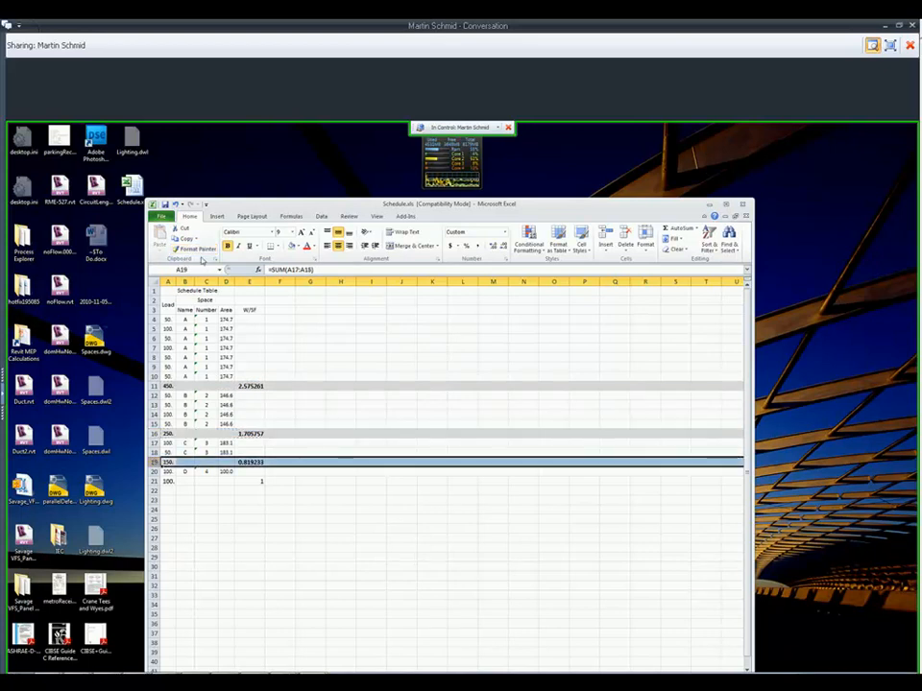
left_click(154, 482)
left_click(250, 537)
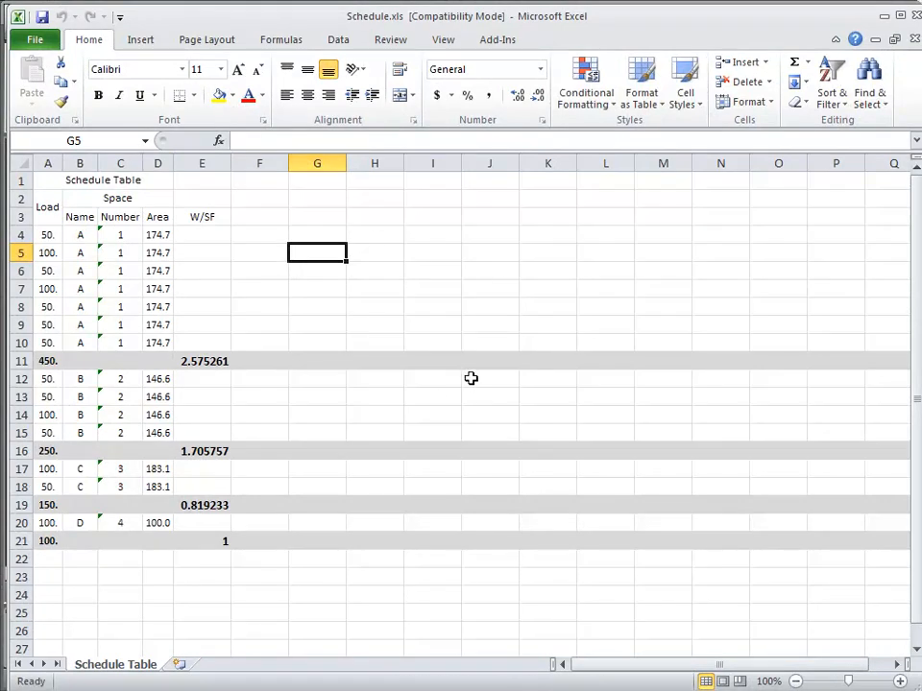
Set the font of the whole schedule table, A1:E21, to Simplex at size 10
left_click_drag(206, 544, 68, 192)
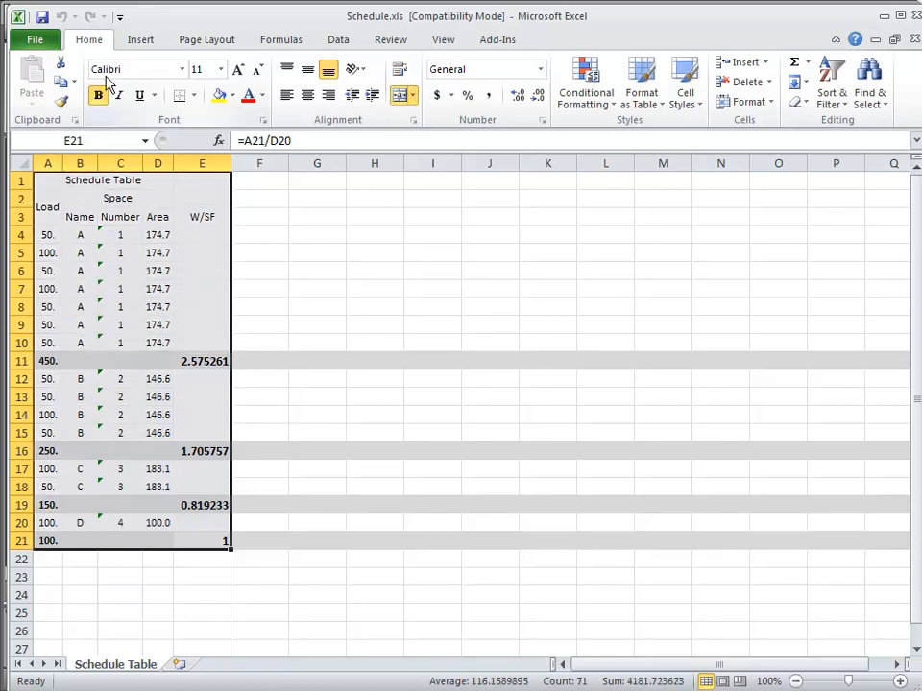
left_click(183, 70)
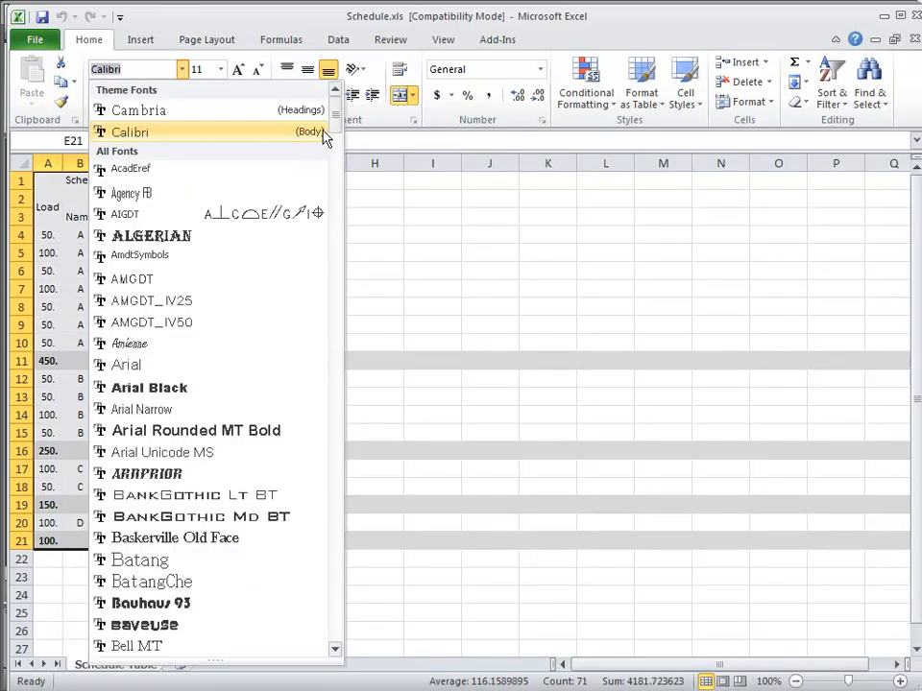
left_click_drag(335, 111, 339, 534)
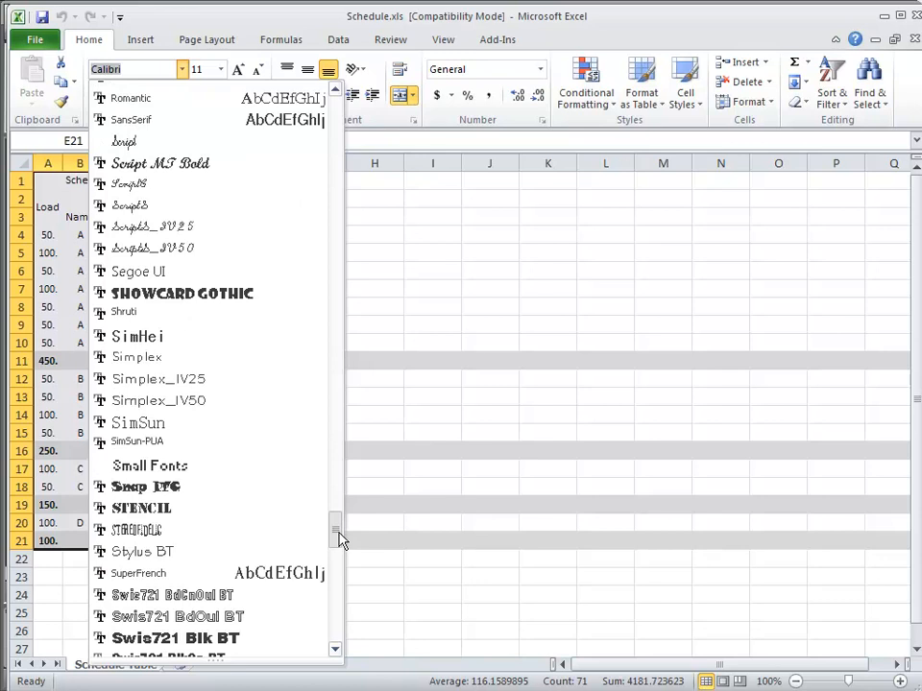
left_click(146, 358)
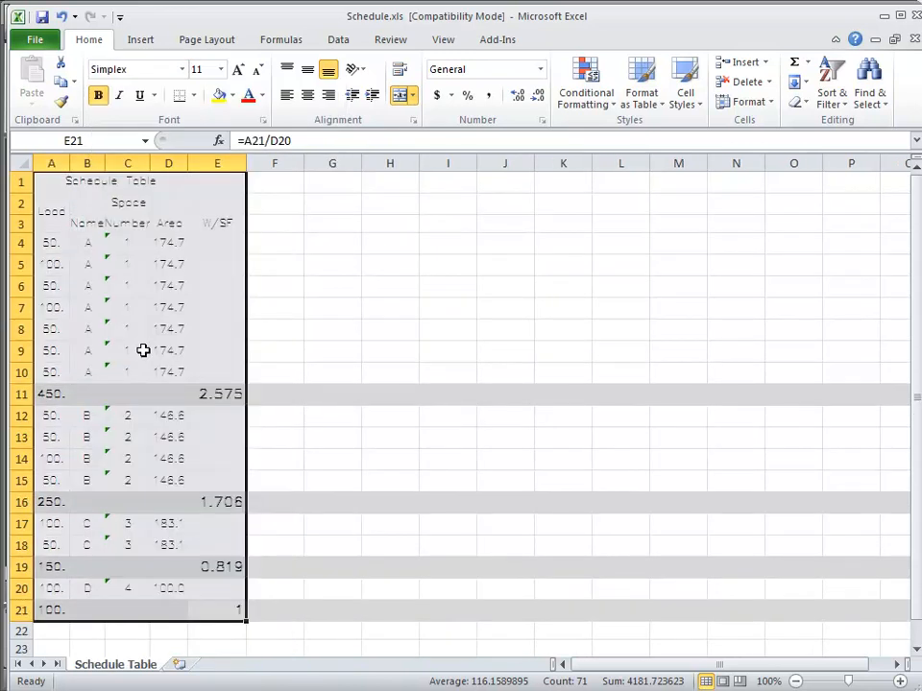
left_click(221, 71)
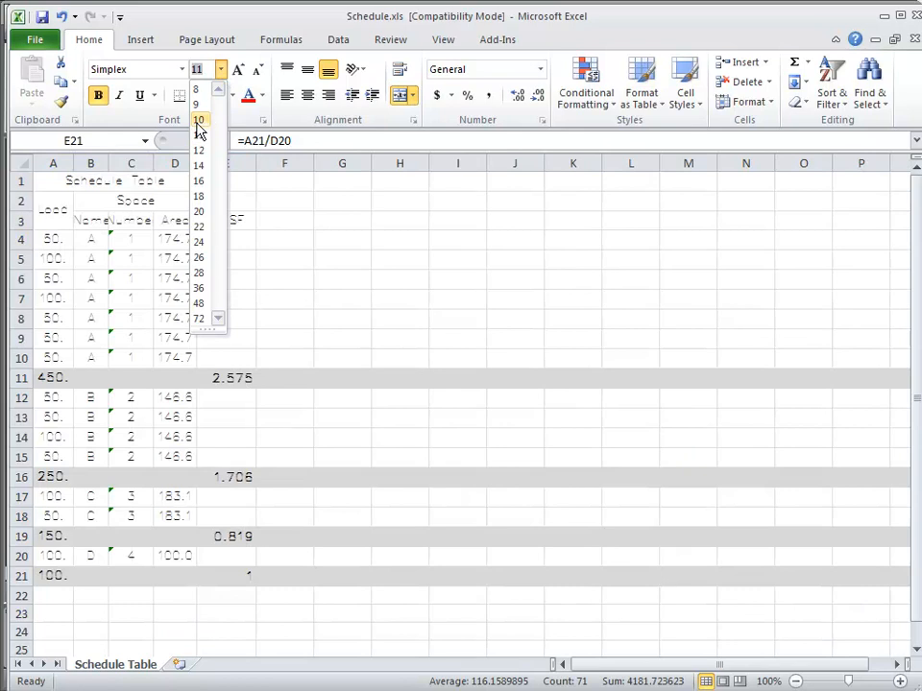
left_click(199, 121)
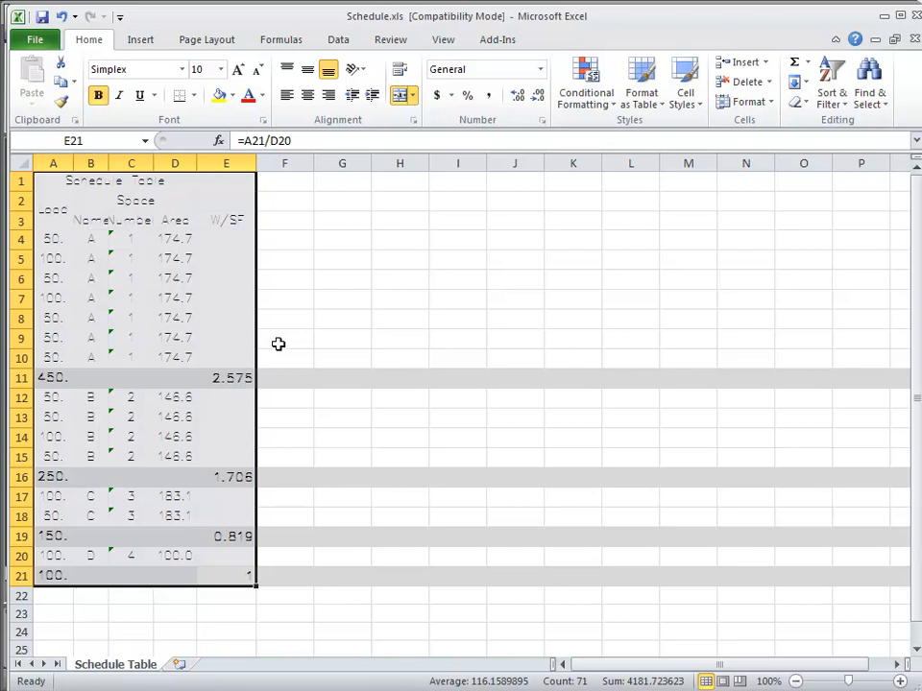
left_click(320, 316)
Merge and center the Schedule Table title across A1:E1 so it also spans the W/SF column
left_click_drag(142, 186, 200, 186)
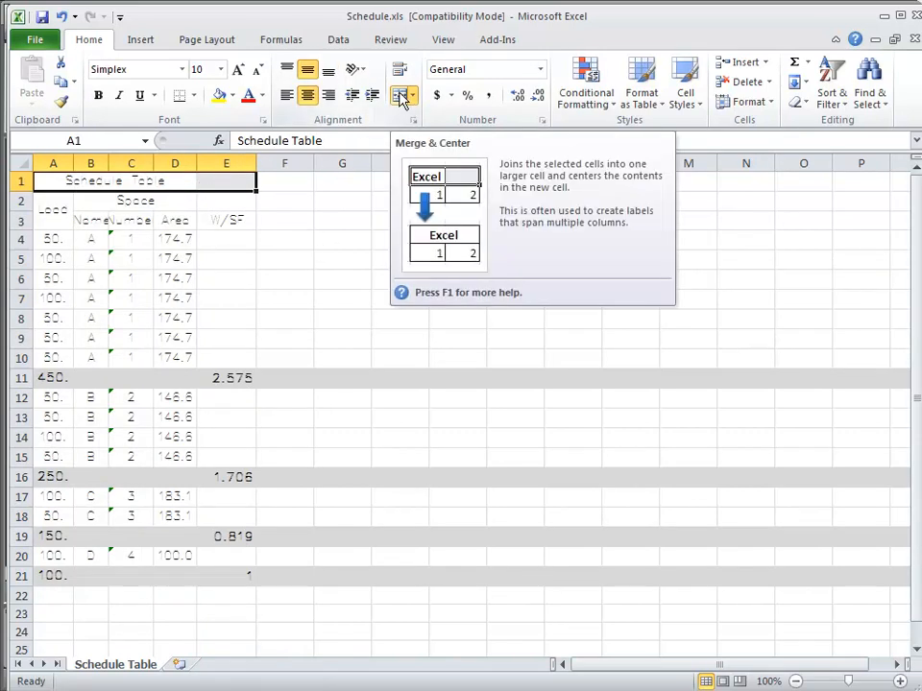
left_click(400, 96)
left_click(400, 96)
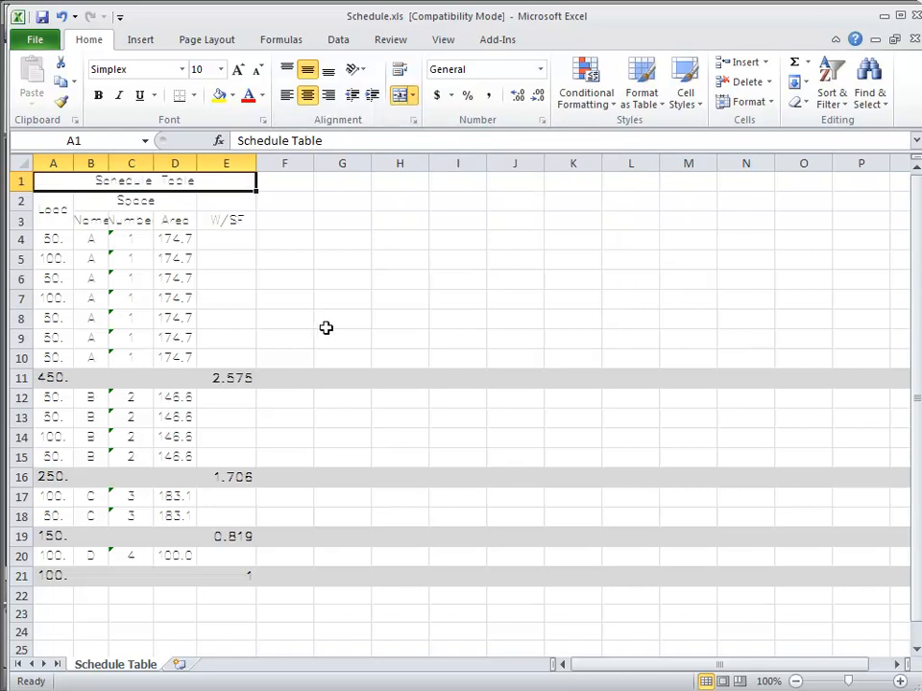
Widen the Name, Number, Area and W/SF columns to fit their contents
left_click(101, 220)
left_click_drag(108, 162, 219, 162)
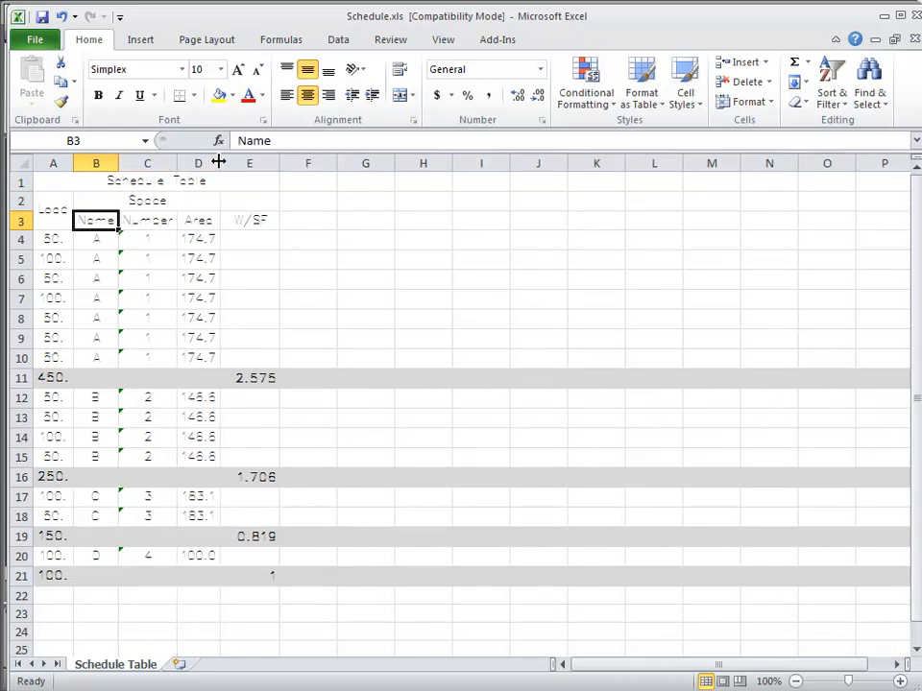
double_click(278, 162)
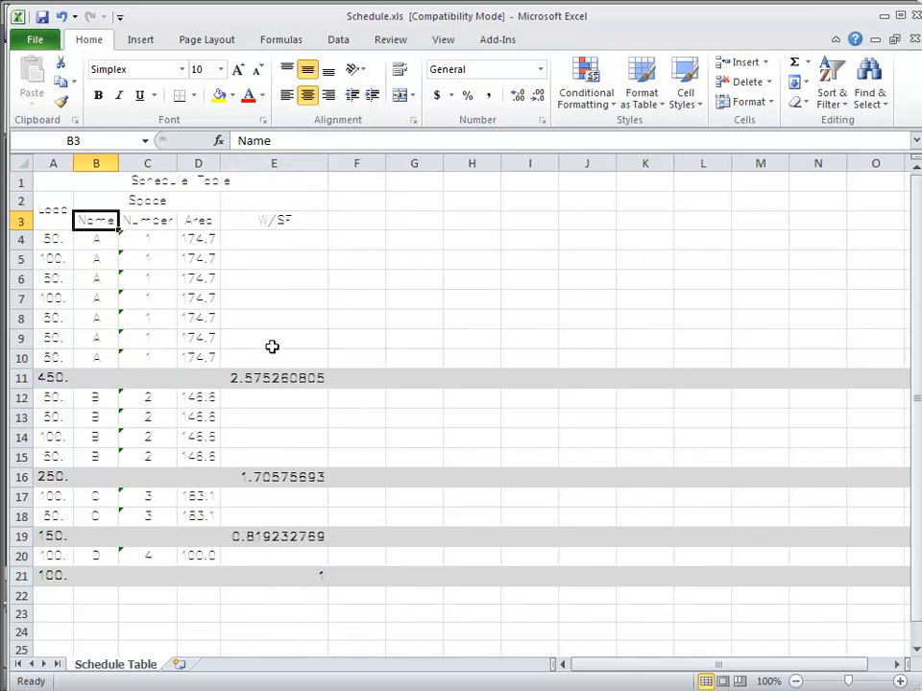
Format the W/SF results in E11:E21 to two decimal places and fit column E's width to them
left_click(274, 162)
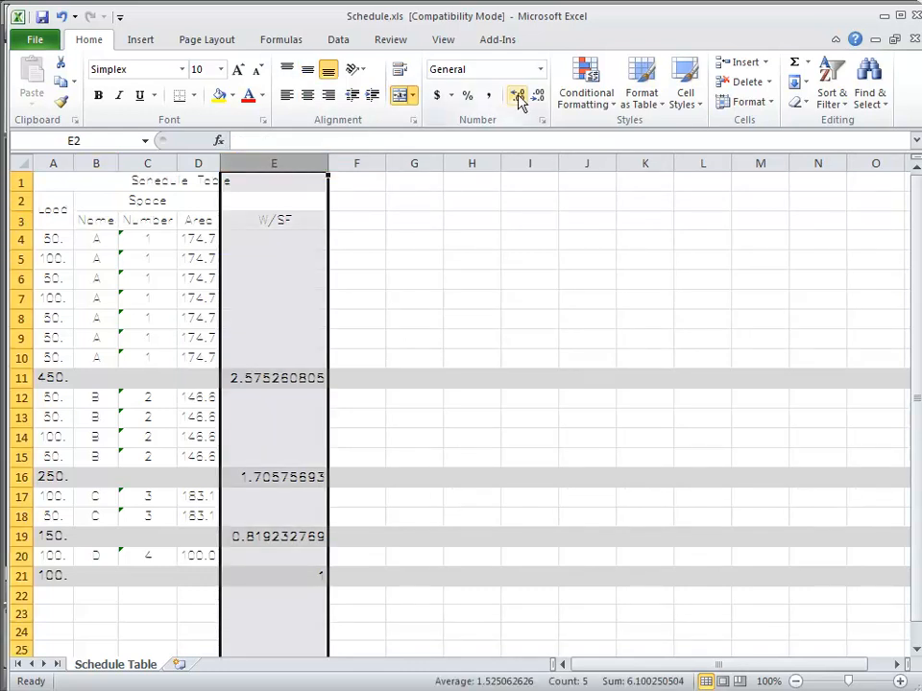
left_click(297, 371)
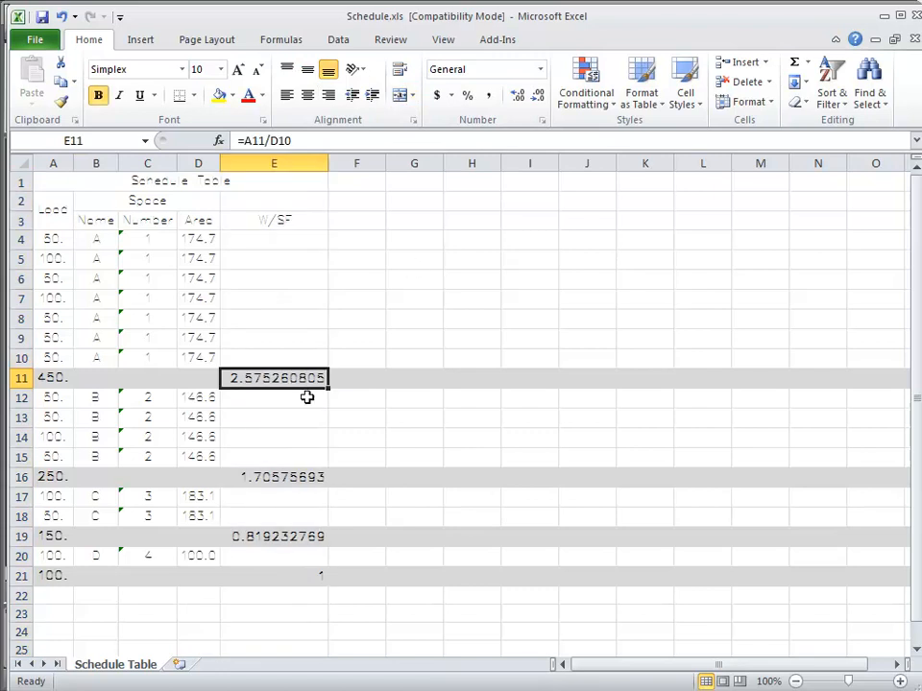
left_click(276, 575, "shift")
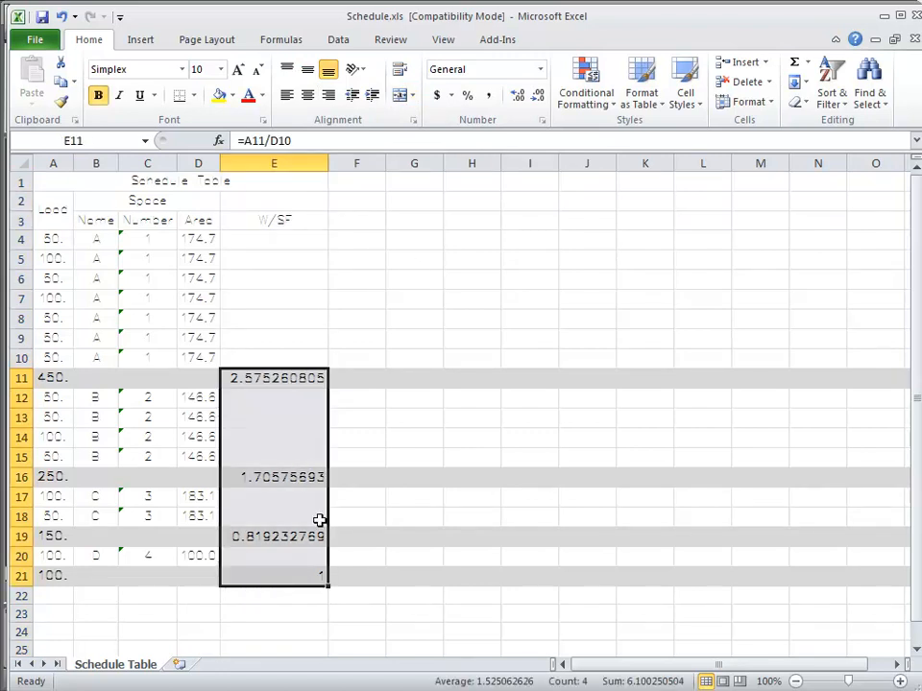
left_click(517, 96)
left_click(539, 96)
left_click(539, 96)
left_click(538, 96)
left_click(538, 96)
left_click(539, 96)
left_click(538, 96)
left_click(539, 96)
left_click(538, 96)
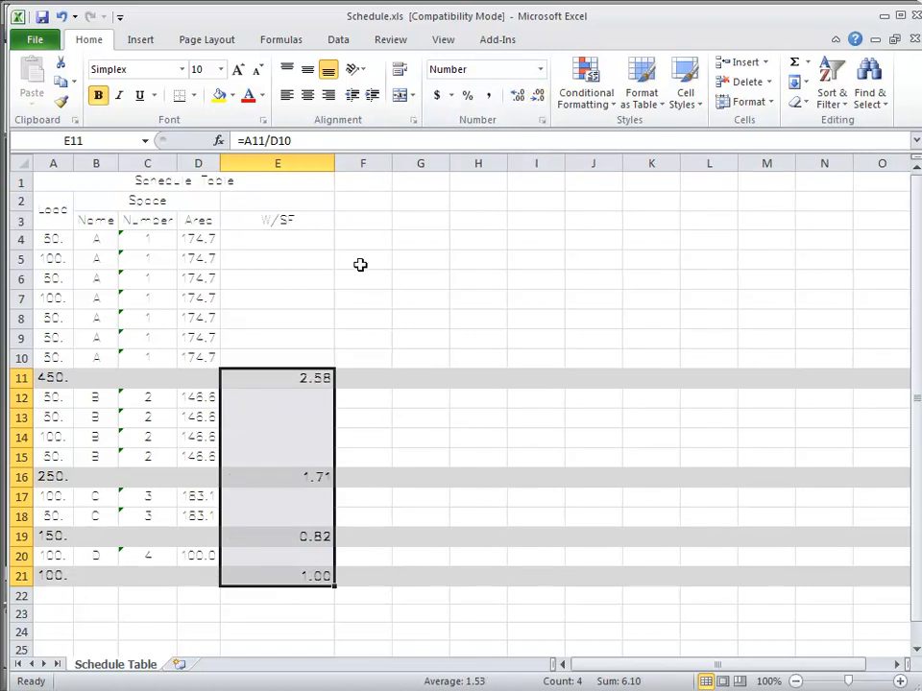
double_click(333, 165)
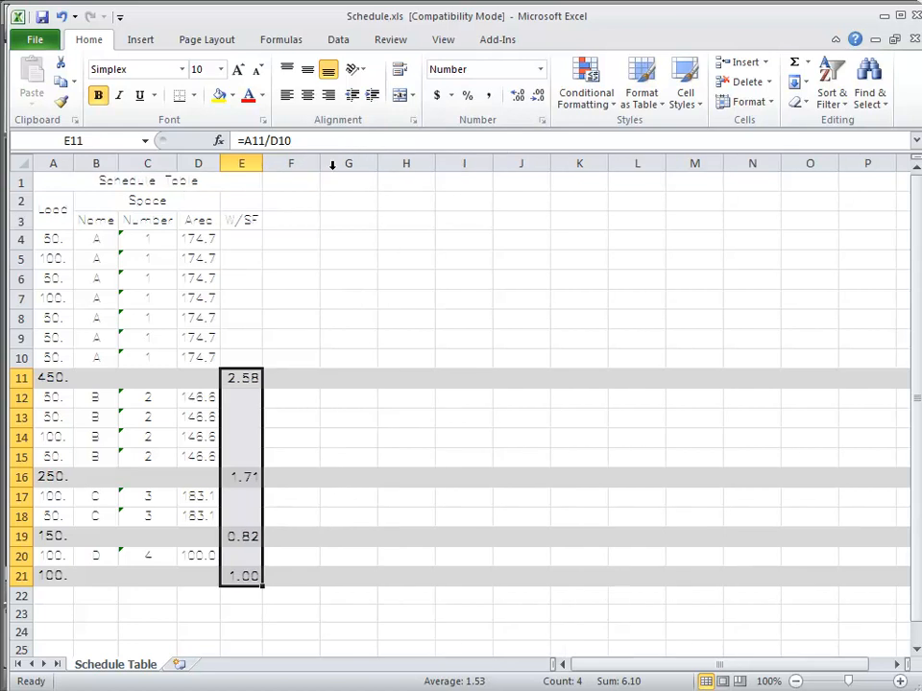
left_click(295, 627)
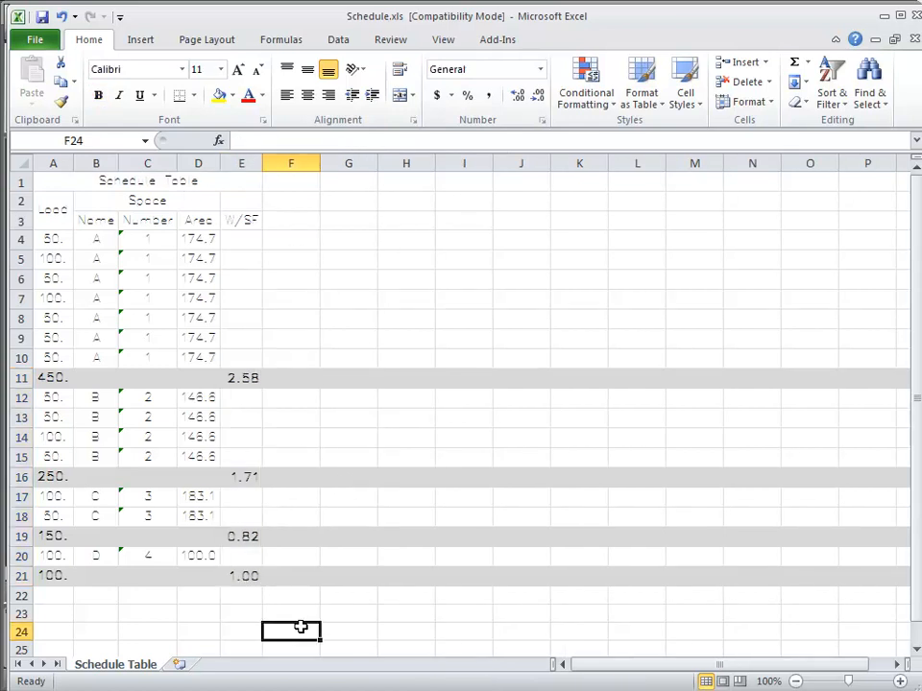
Save Schedule.xls in its current format, accepting the compatibility notice, and copy the table range A1:E21
left_click(245, 576)
left_click_drag(250, 576, 89, 185)
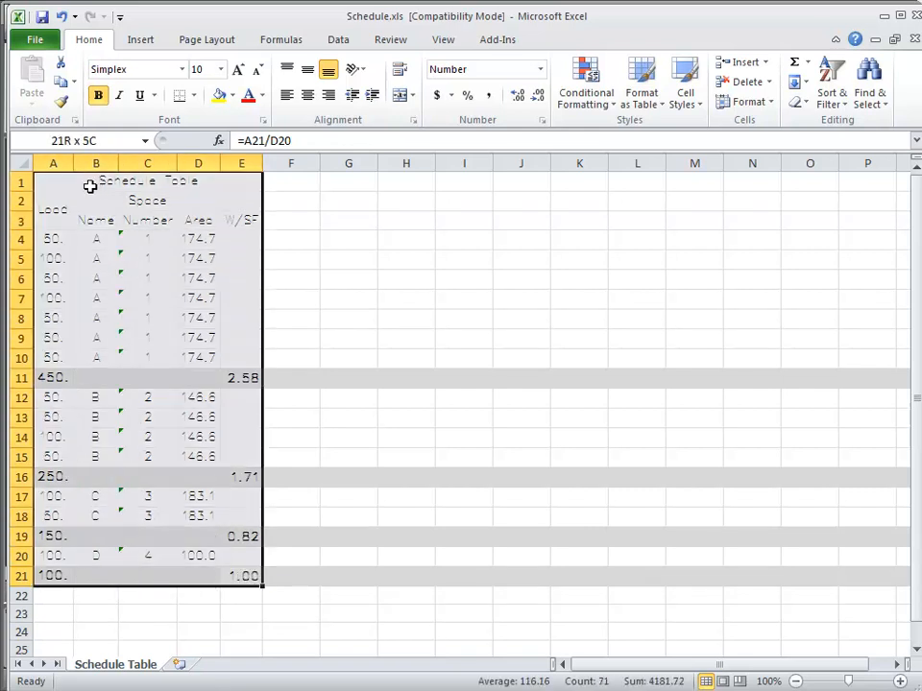
left_click(42, 17)
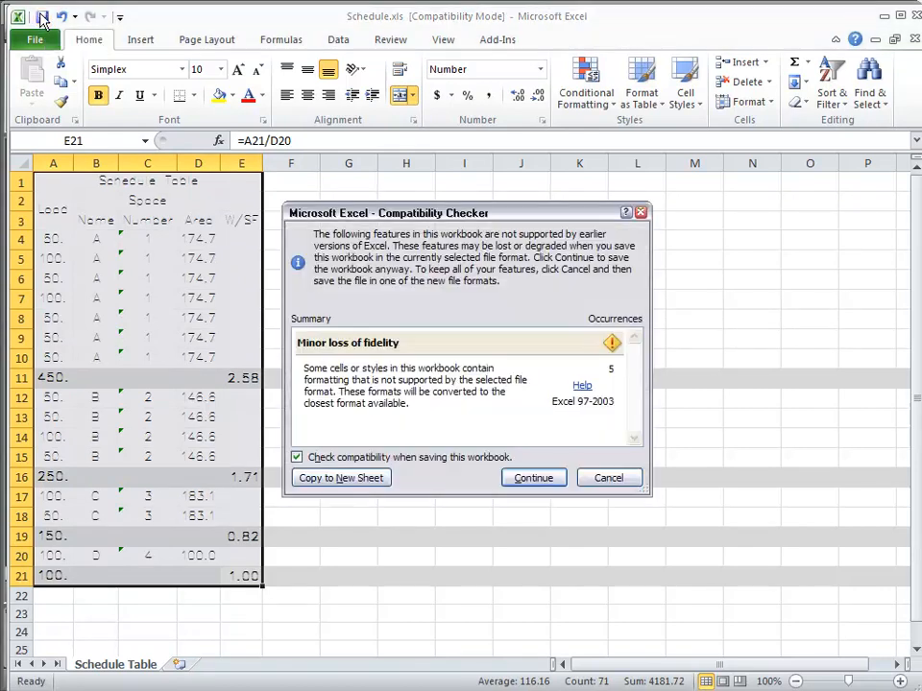
left_click(545, 483)
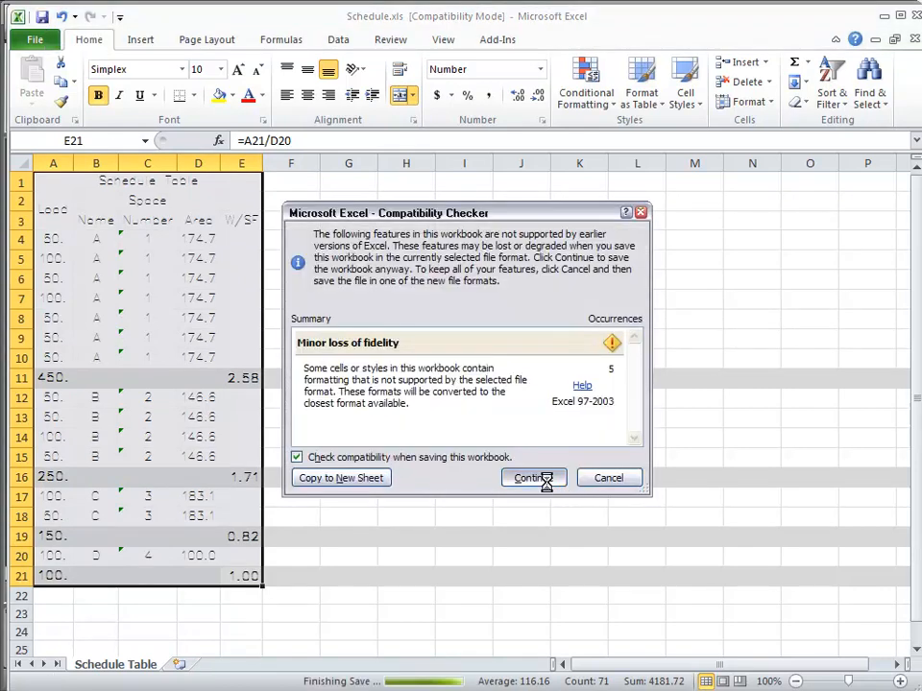
right_click(197, 329)
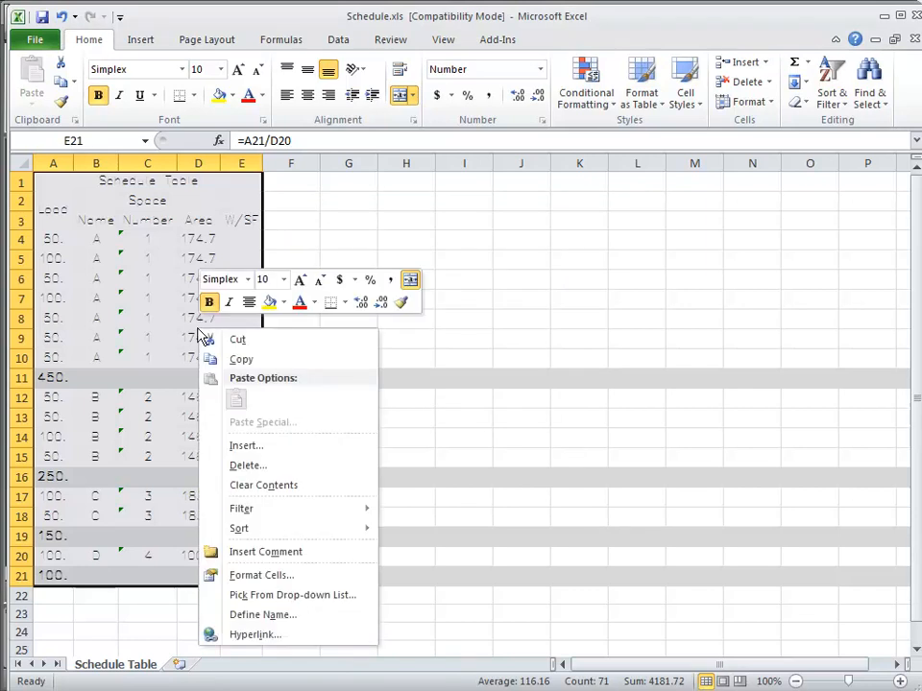
left_click(240, 358)
Switch to the Lighting.dwg drawing in AutoCAD MEP and search the commands for "ole"
left_click(881, 15)
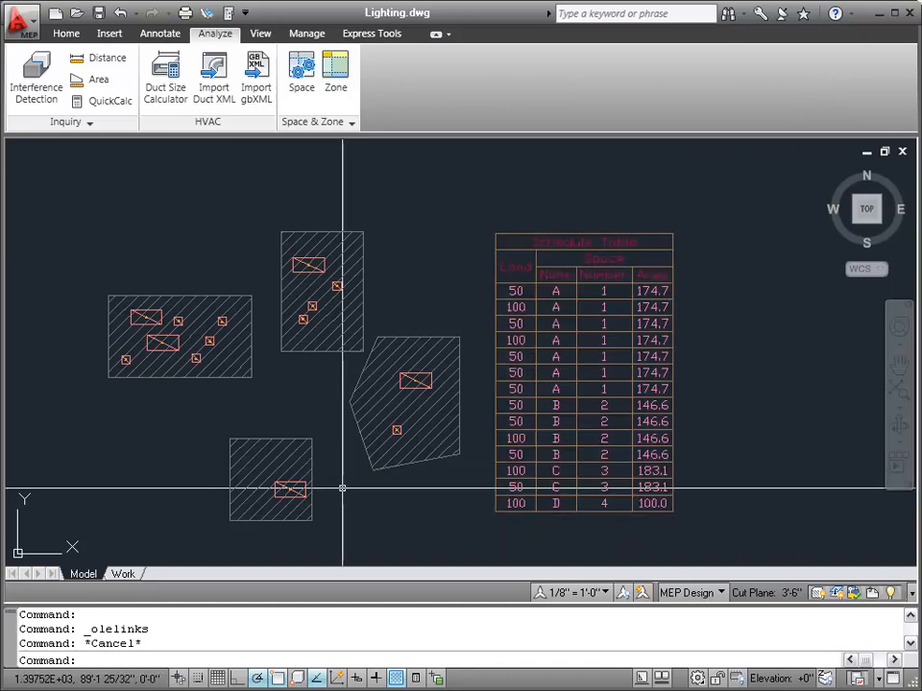
left_click(23, 21)
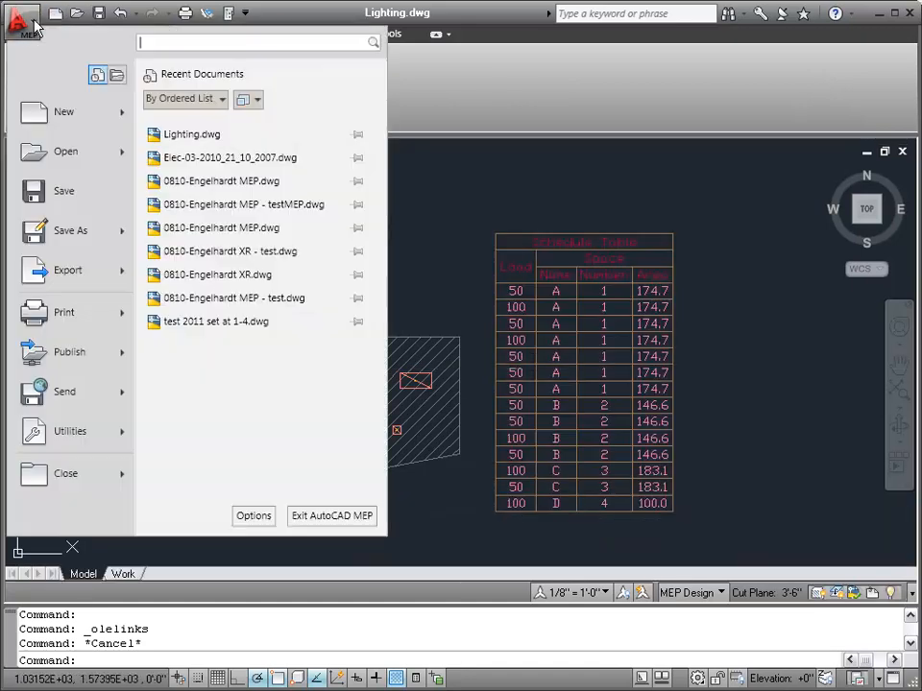
type("ole")
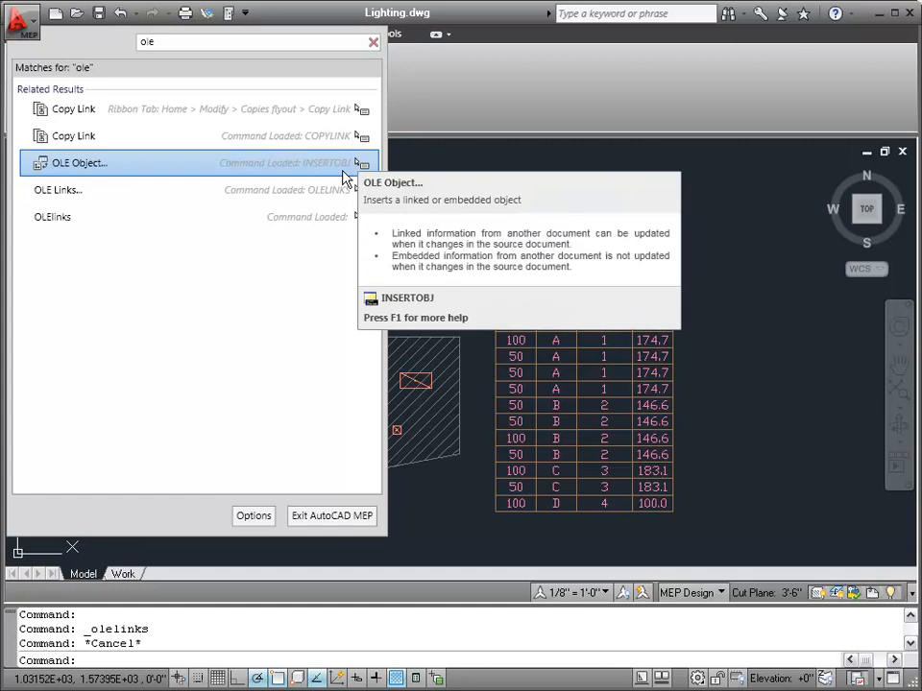
left_click(748, 336)
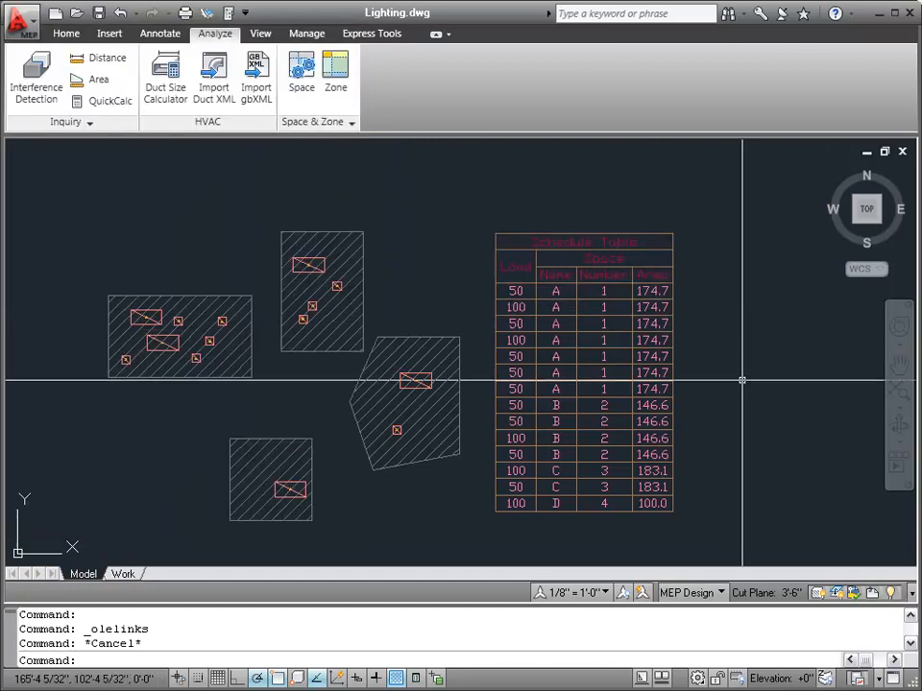
Insert Schedule.xls into the drawing as an unlinked OLE object created from the existing file with INSERTOBJ
type("insertobj")
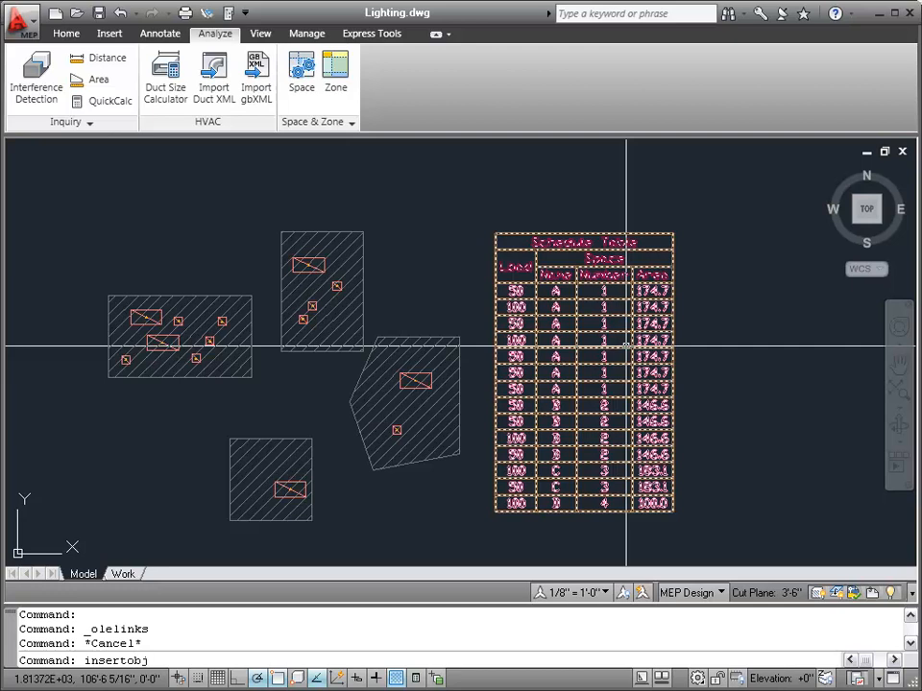
key("Return")
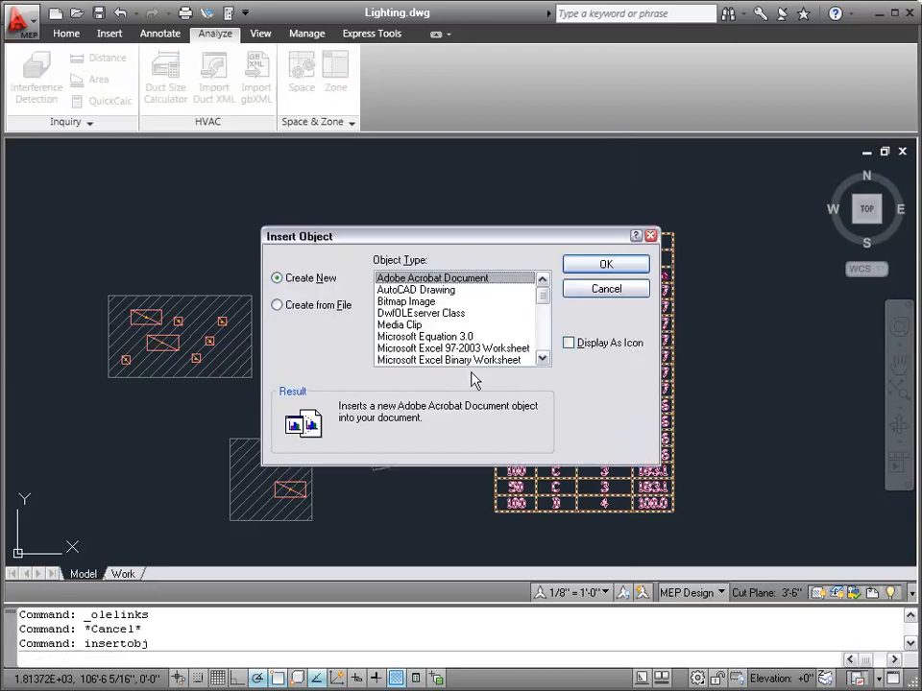
left_click(299, 305)
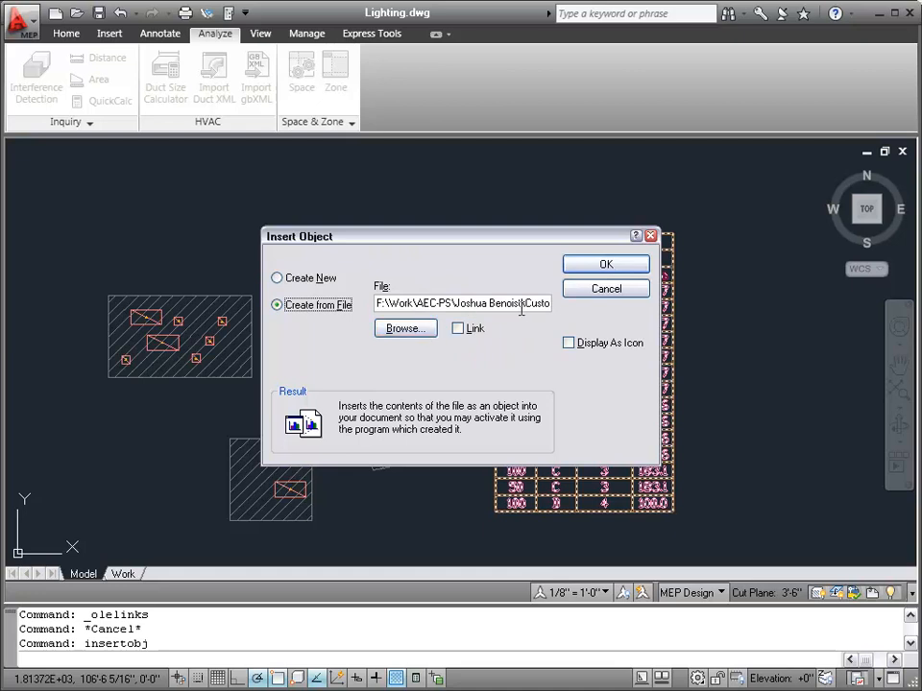
left_click_drag(521, 303, 583, 303)
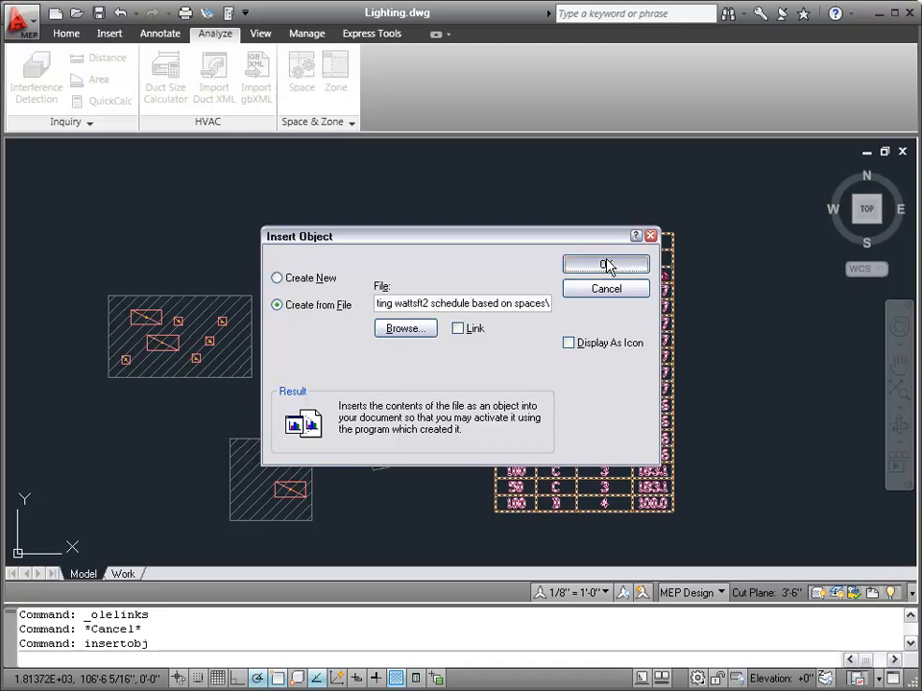
left_click(607, 266)
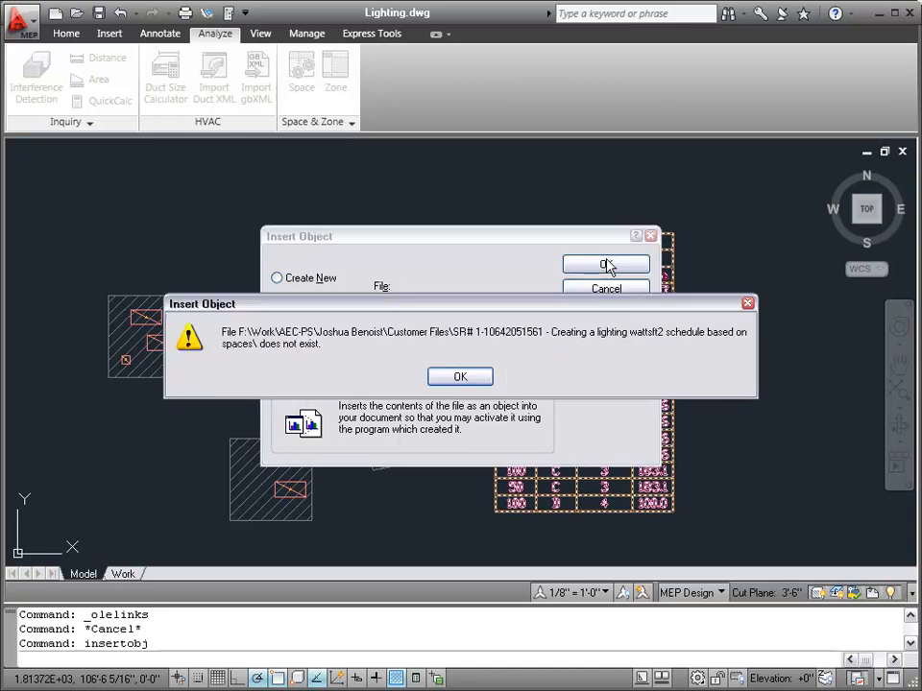
left_click(469, 384)
left_click(419, 334)
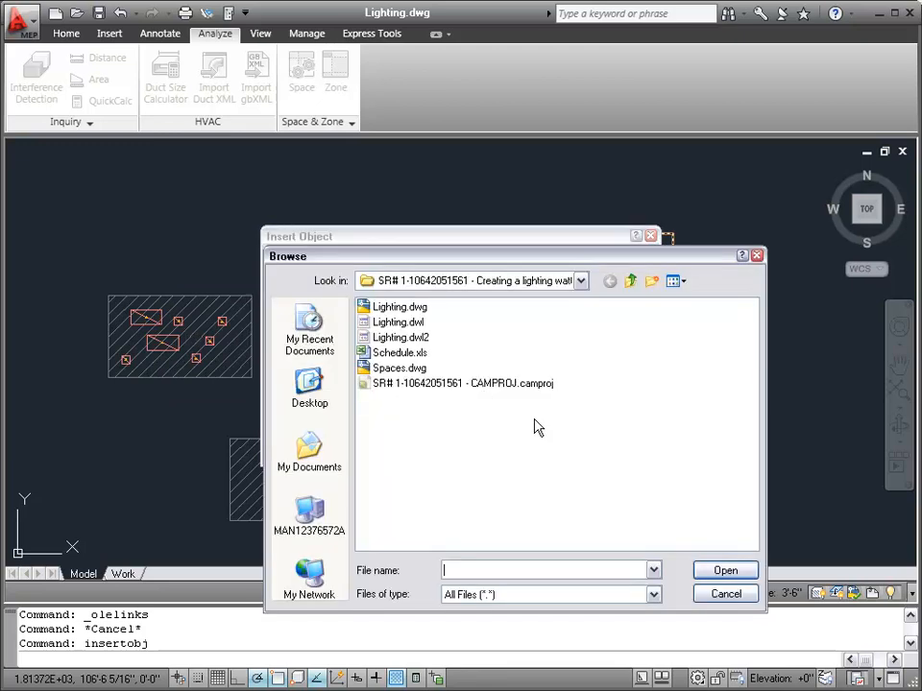
left_click(398, 355)
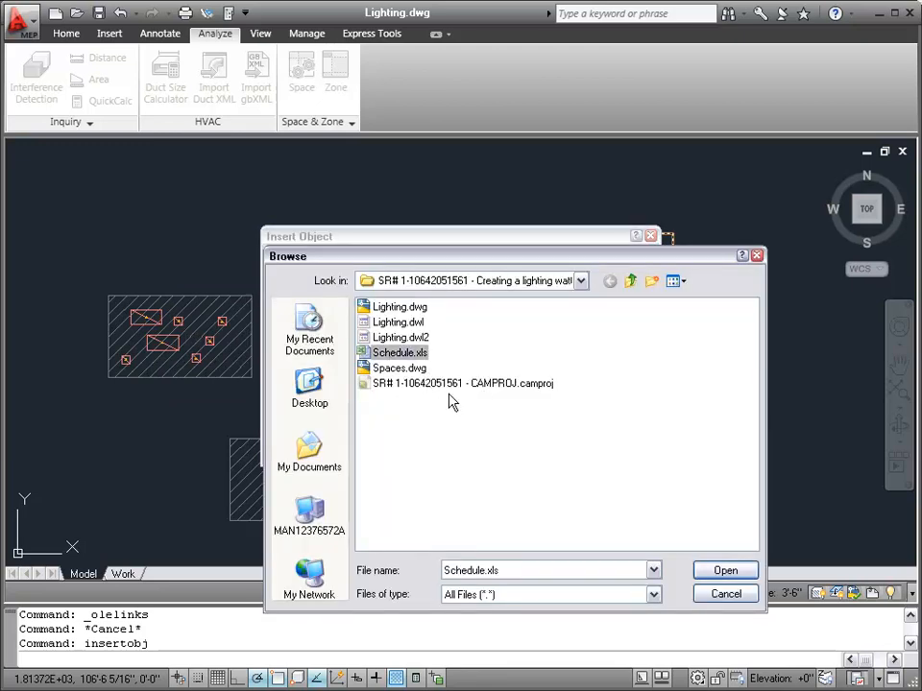
left_click(725, 571)
left_click(595, 261)
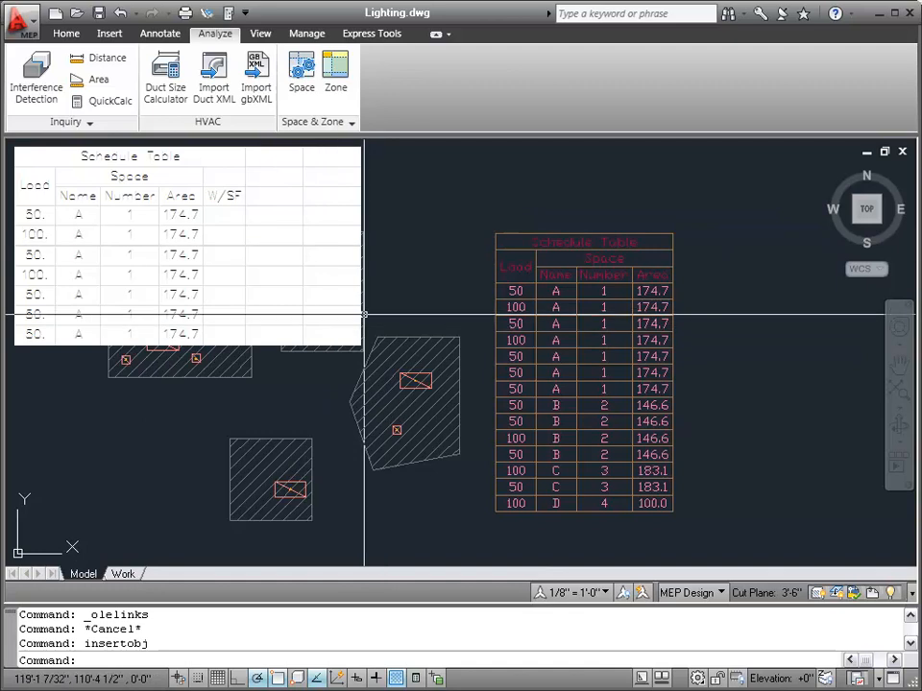
Move the inserted worksheet object from the drawing's upper-left area onto the existing schedule table
left_click(116, 147)
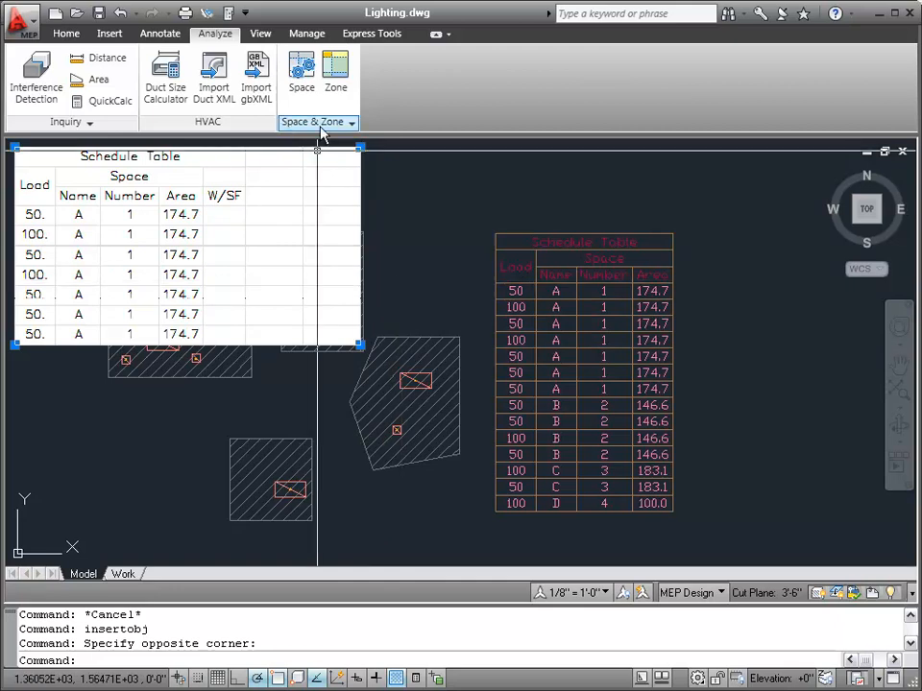
right_click(426, 234)
mouse_move(492, 305)
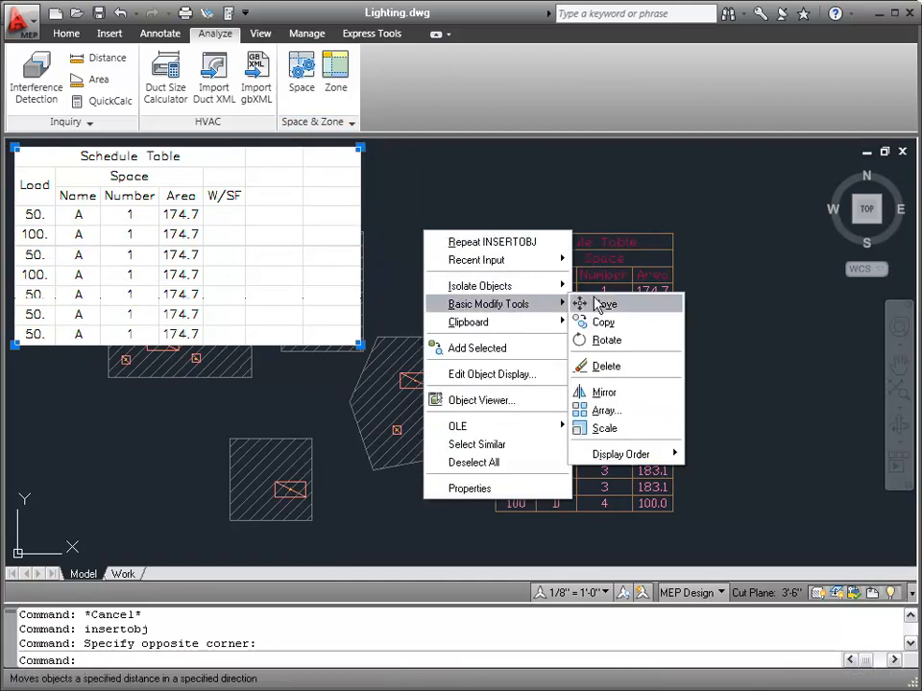
left_click(632, 305)
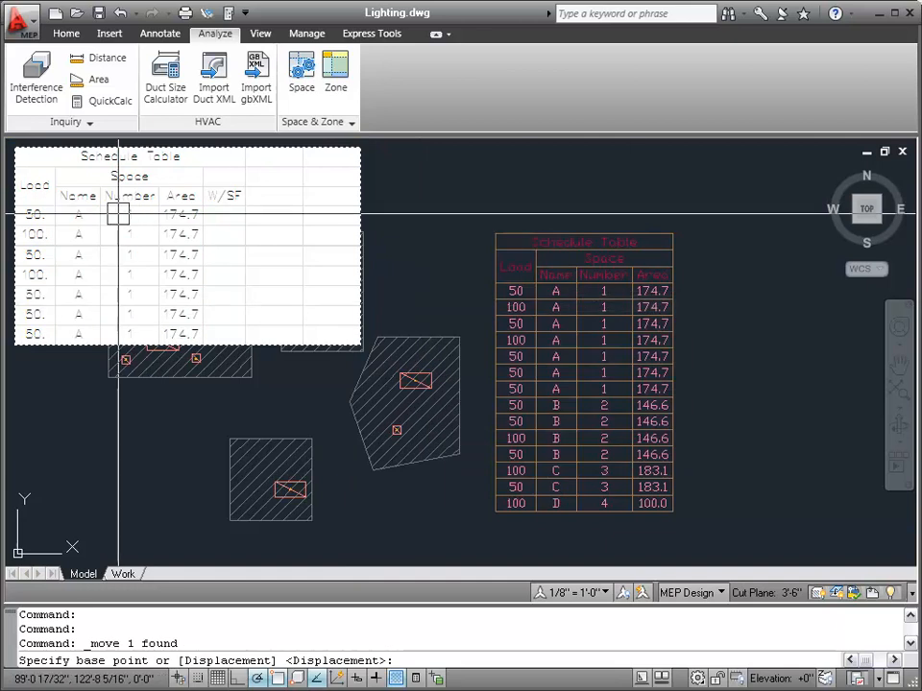
left_click(15, 233)
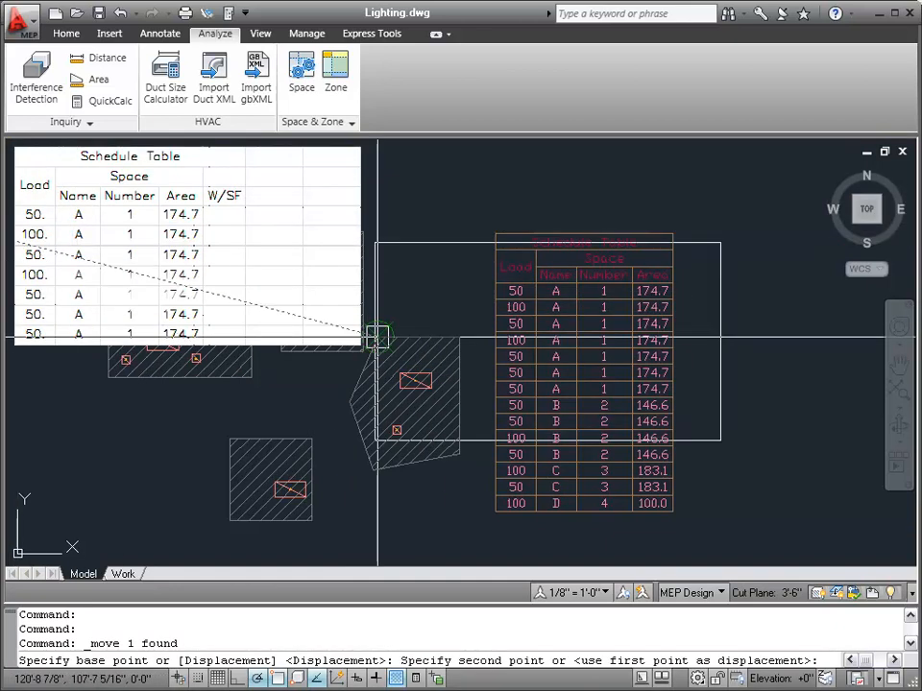
left_click(624, 355)
Move the worksheet object slightly left, bringing the text baseline of its 100 row level with a row of the existing table
scroll(635, 254, "up", 2)
scroll(545, 330, "up", 5)
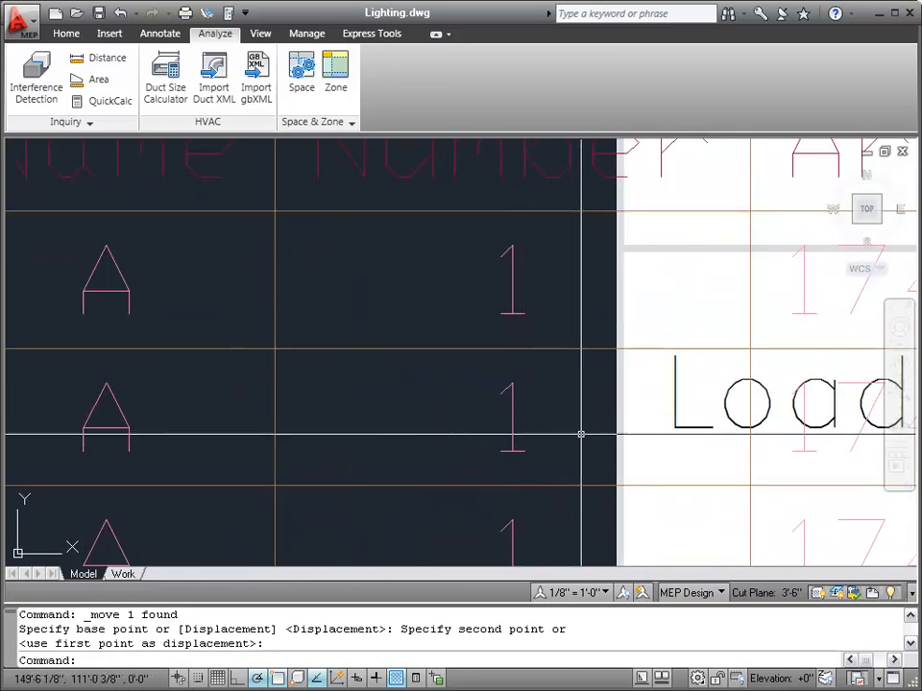
scroll(314, 228, "down", 2)
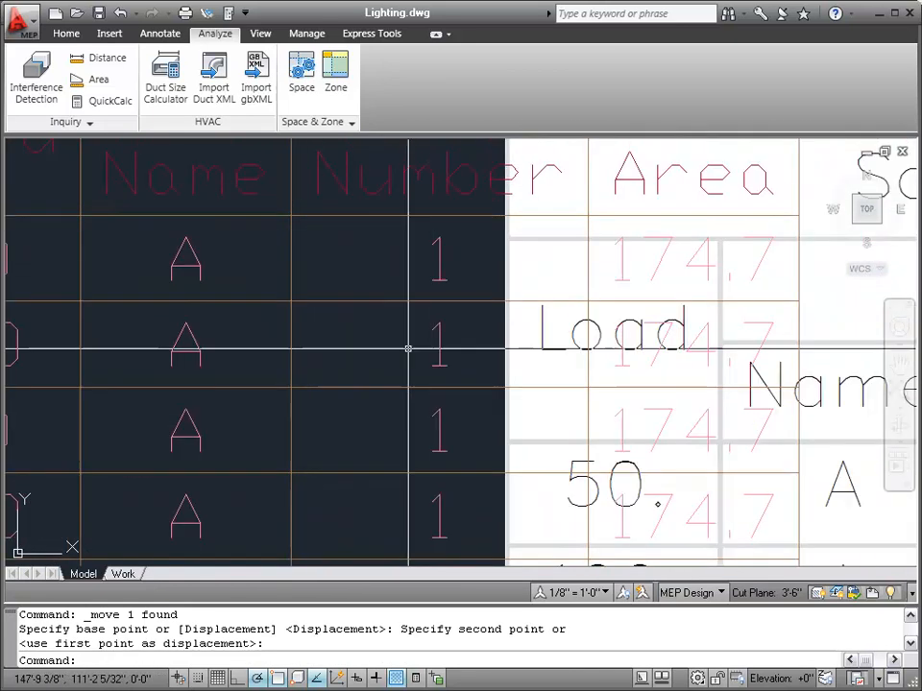
scroll(395, 254, "down", 4)
left_click(744, 176)
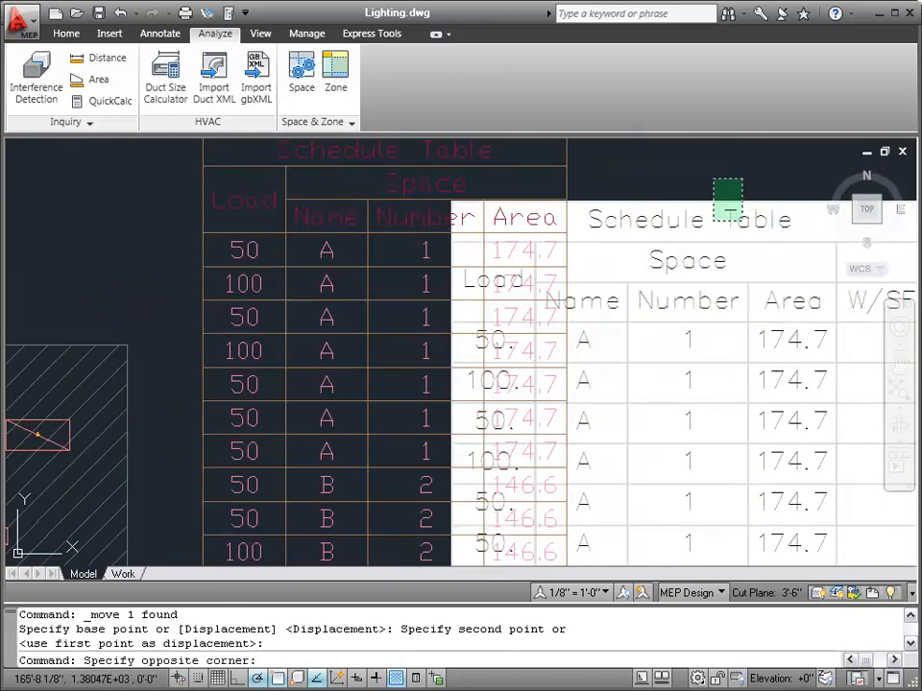
left_click(711, 221)
right_click(688, 183)
mouse_move(771, 255)
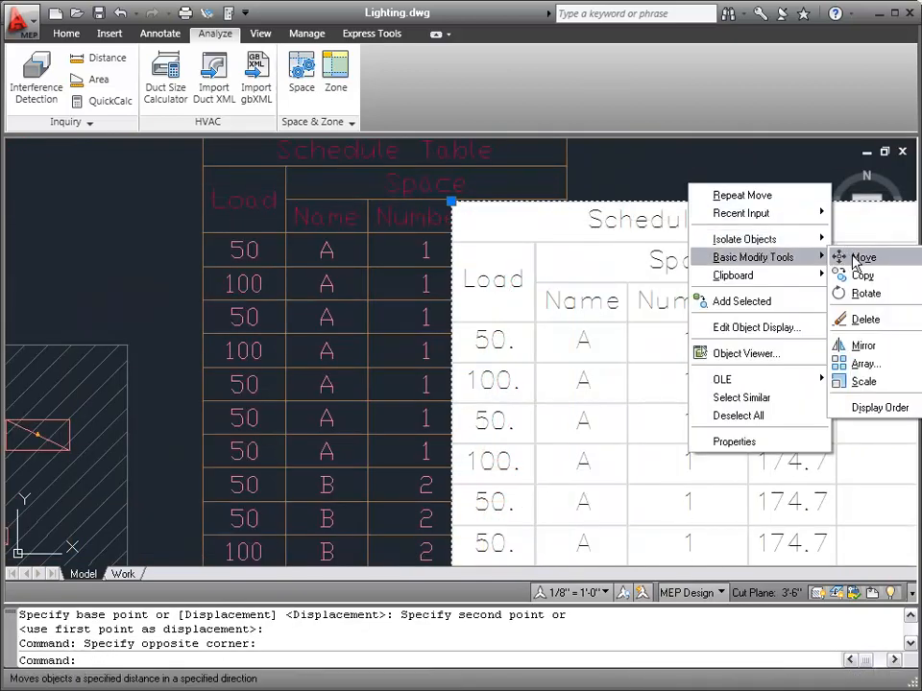
left_click(845, 255)
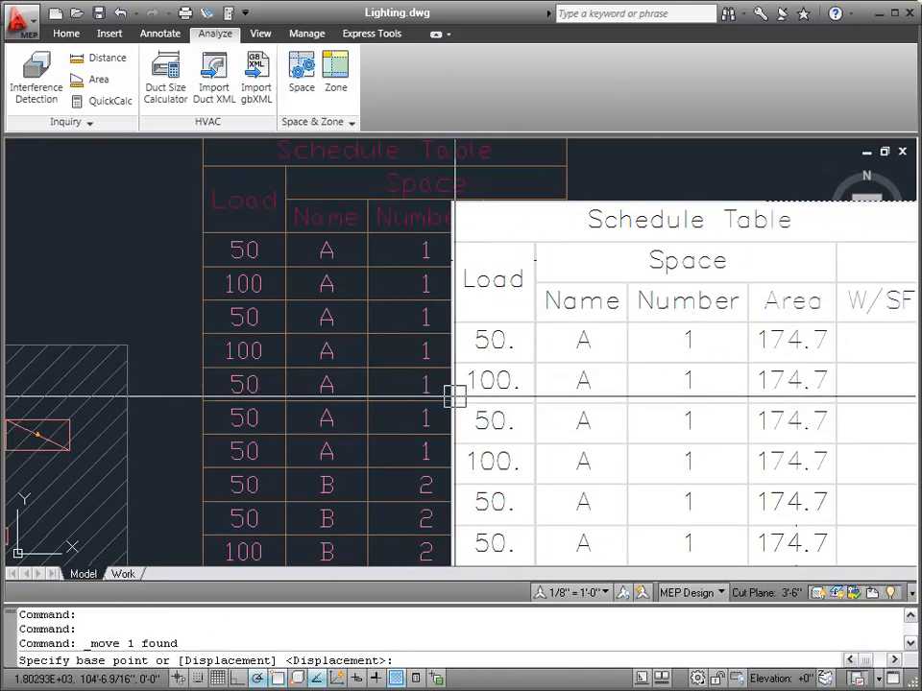
scroll(465, 394, "up", 8)
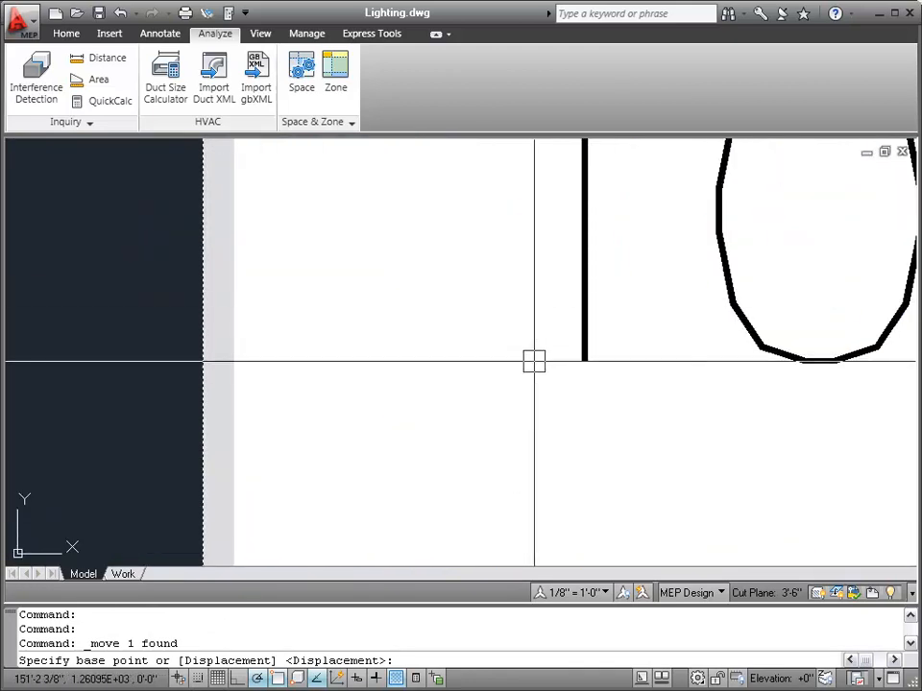
left_click(534, 361)
scroll(739, 385, "down", 3)
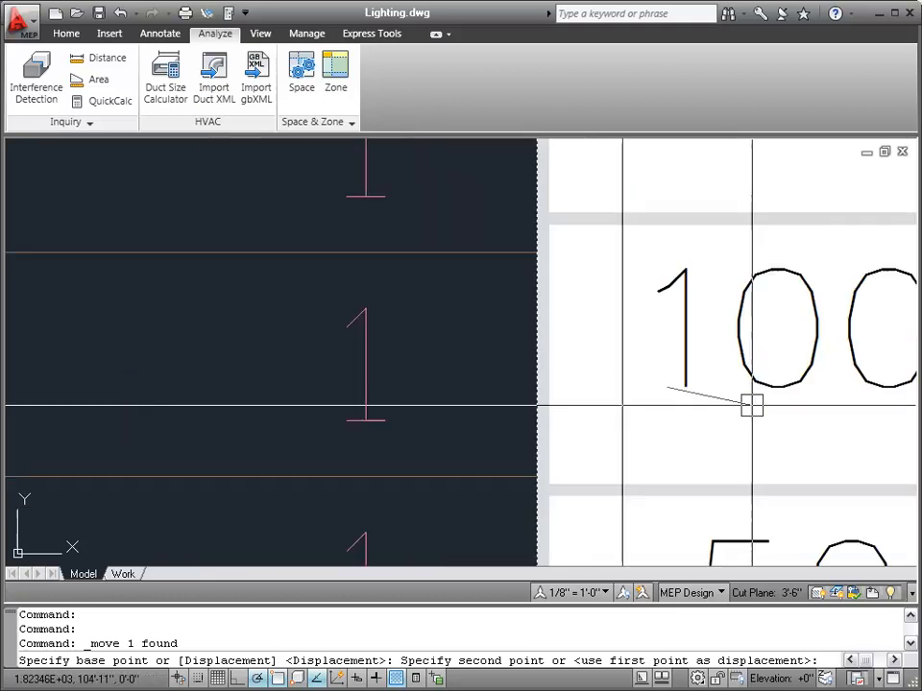
left_click(518, 422)
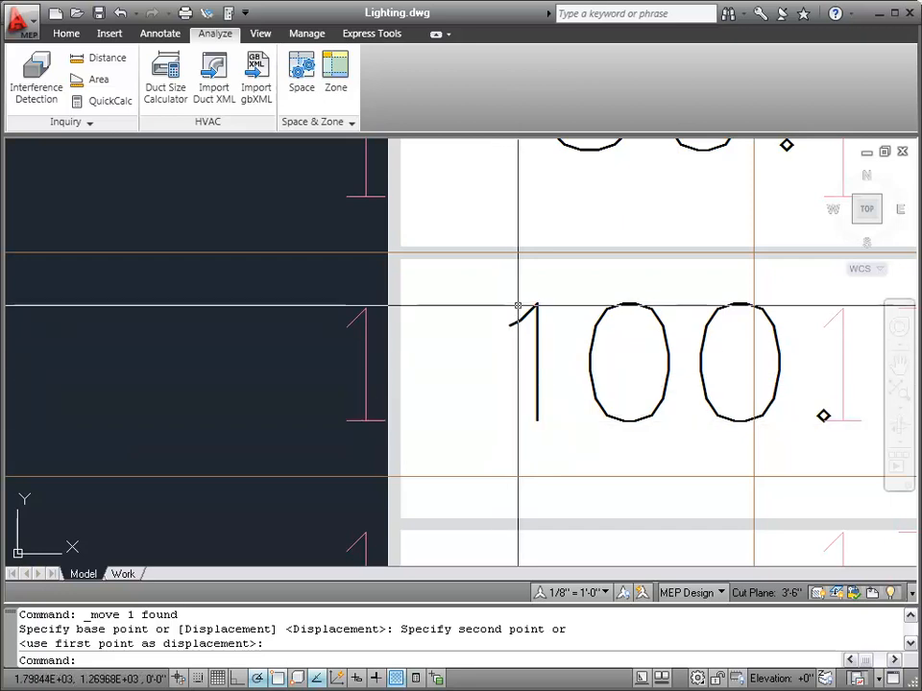
Delete the inserted worksheet object that overlaps the schedule table
scroll(517, 309, "down", 5)
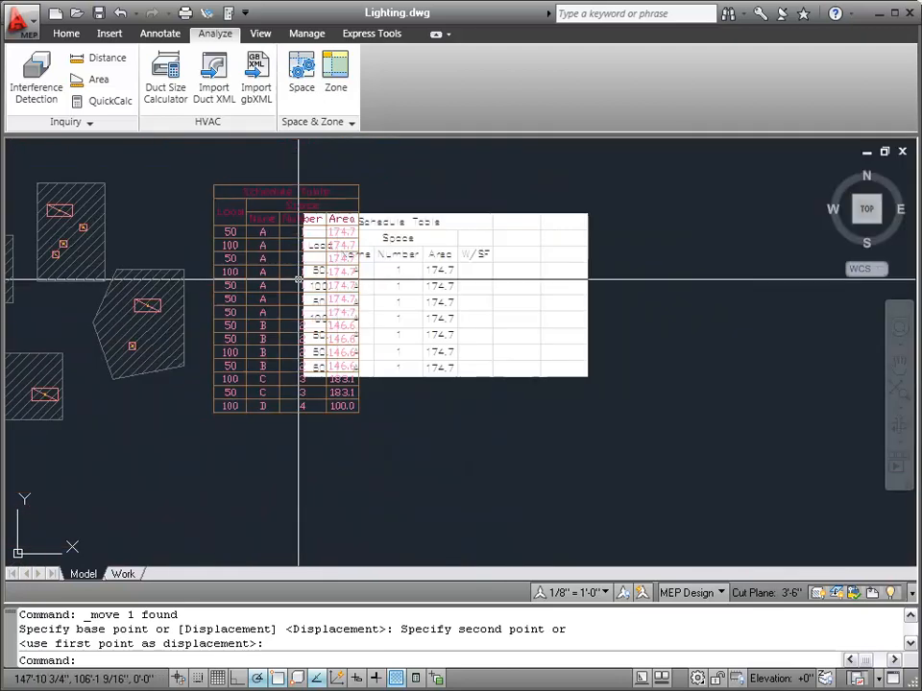
left_click(589, 391)
left_click(551, 365)
key("Delete")
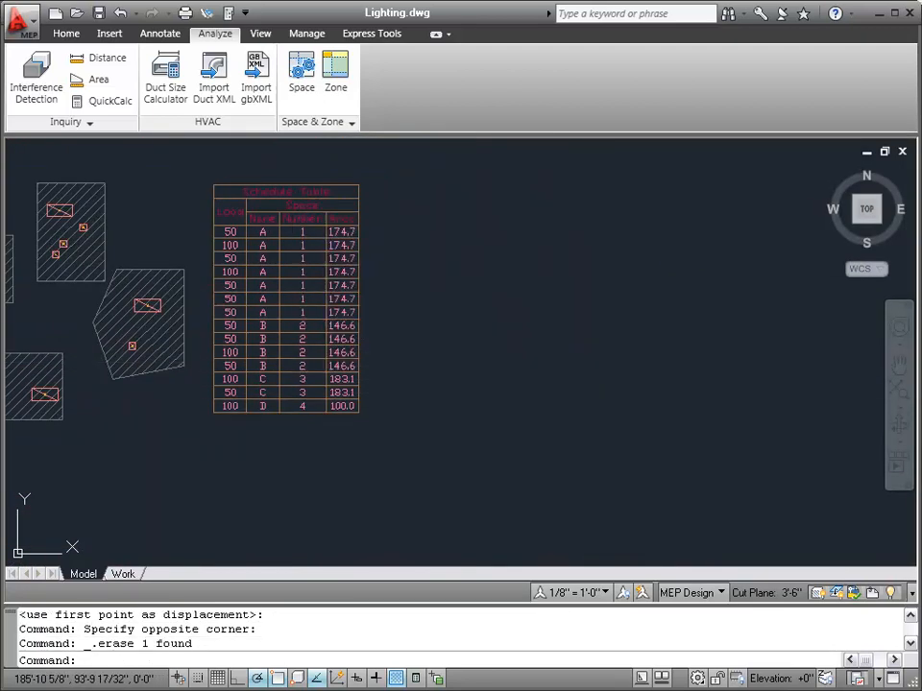
Switch to Schedule.xls in Excel and copy the table range A1:E21 again
key("alt+Tab")
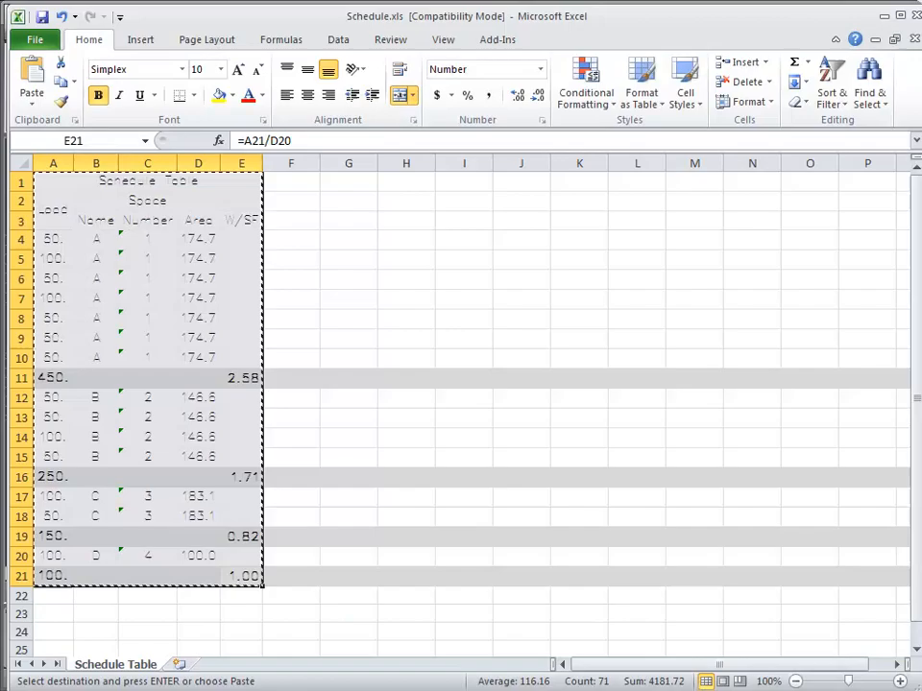
right_click(119, 346)
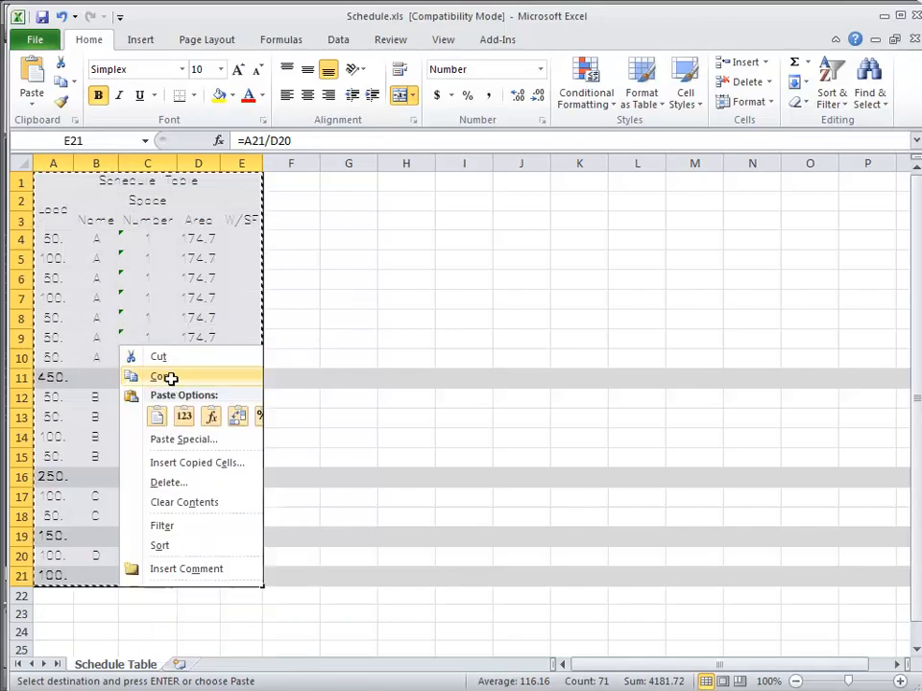
left_click(169, 377)
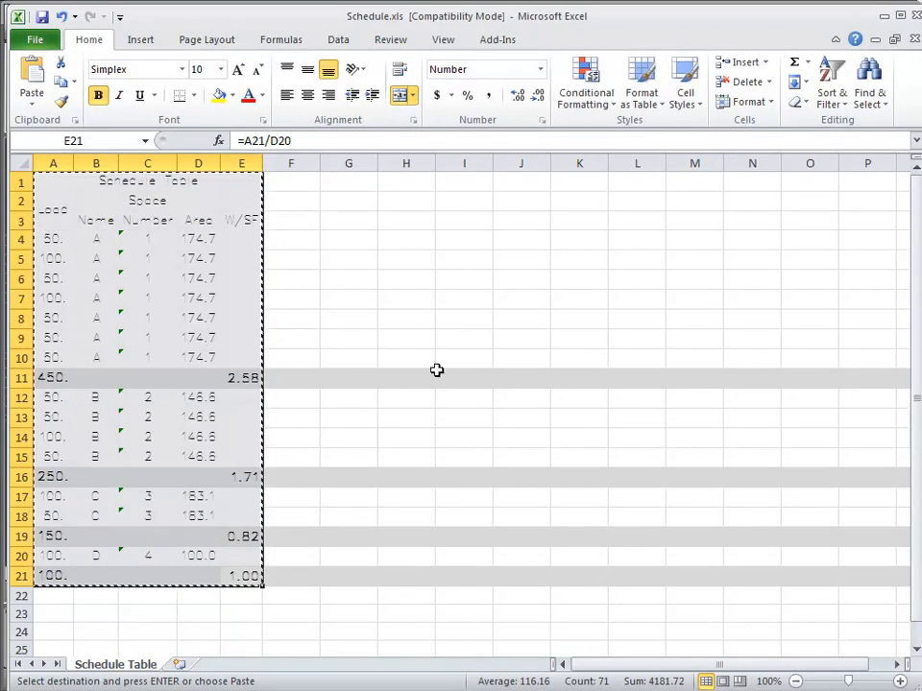
Switch to the Lighting.dwg drawing and paste the copied range at the endpoint of the schedule table's lower-right corner
left_click(884, 15)
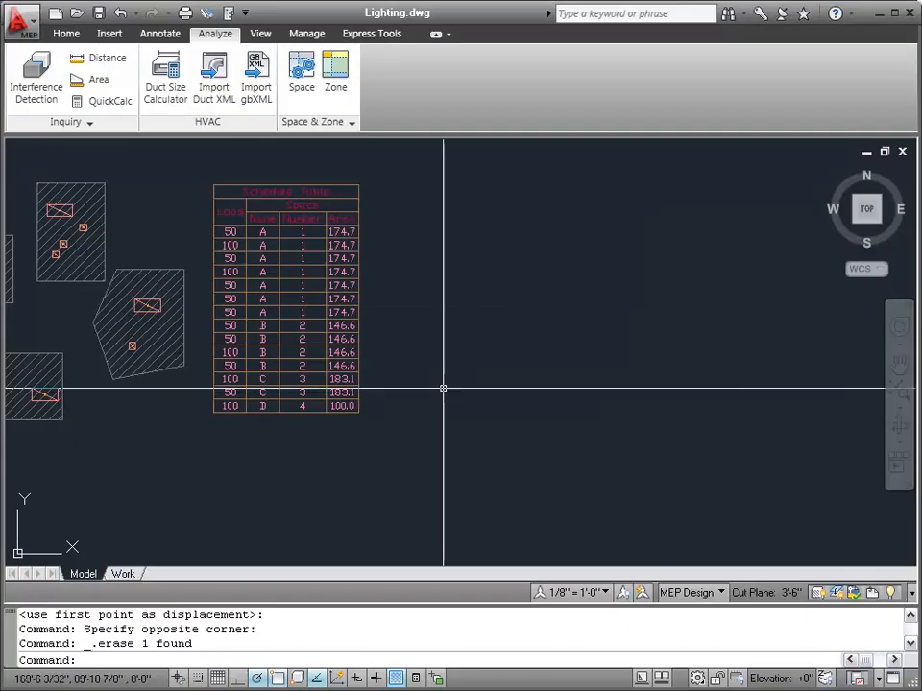
right_click(396, 337)
mouse_move(499, 415)
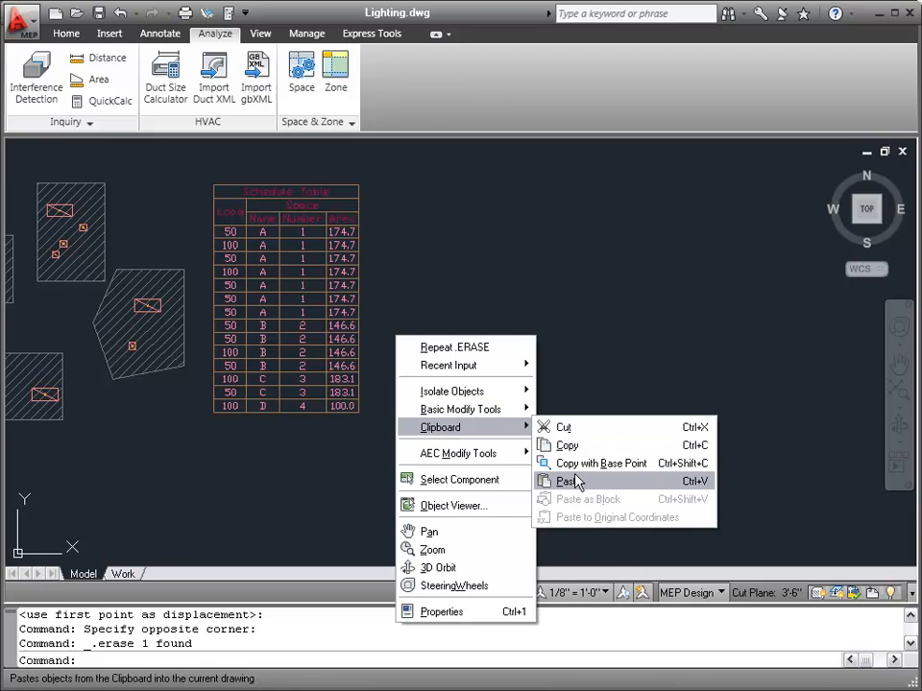
left_click(569, 483)
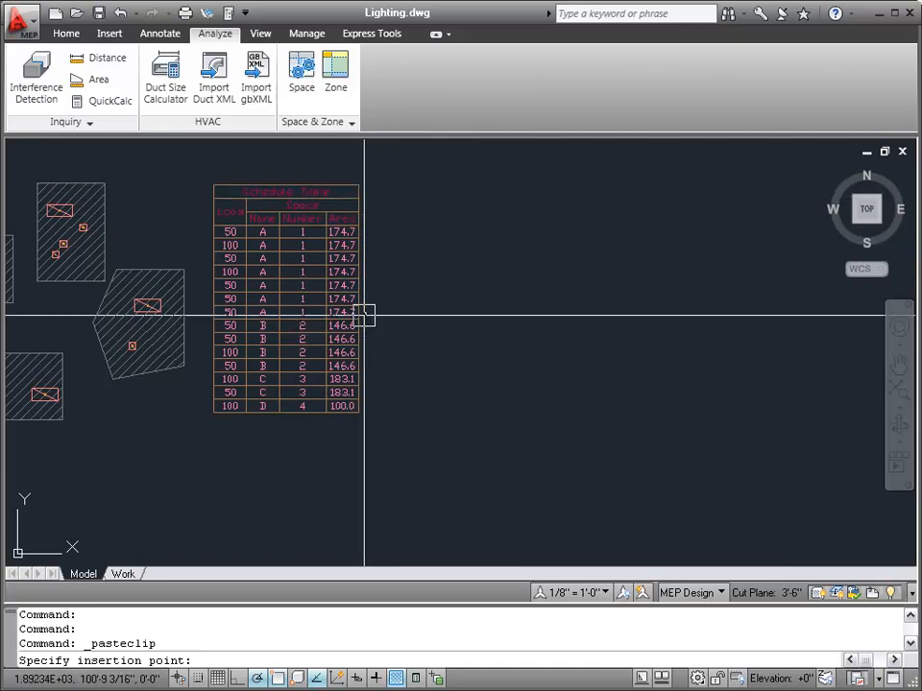
scroll(358, 313, "up", 8)
scroll(486, 263, "down", 5)
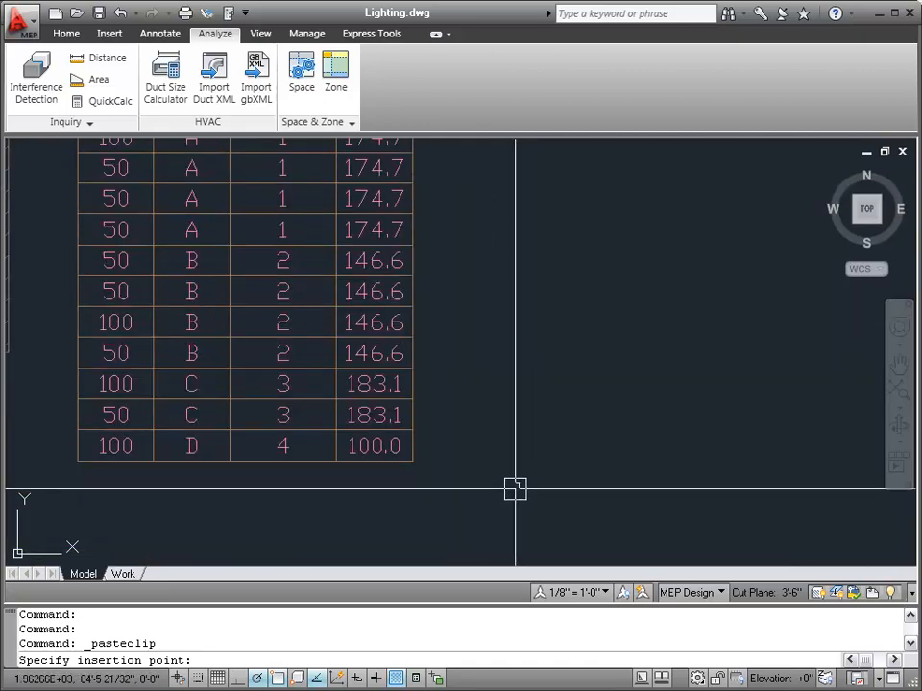
right_click(502, 452, "shift")
left_click(544, 547)
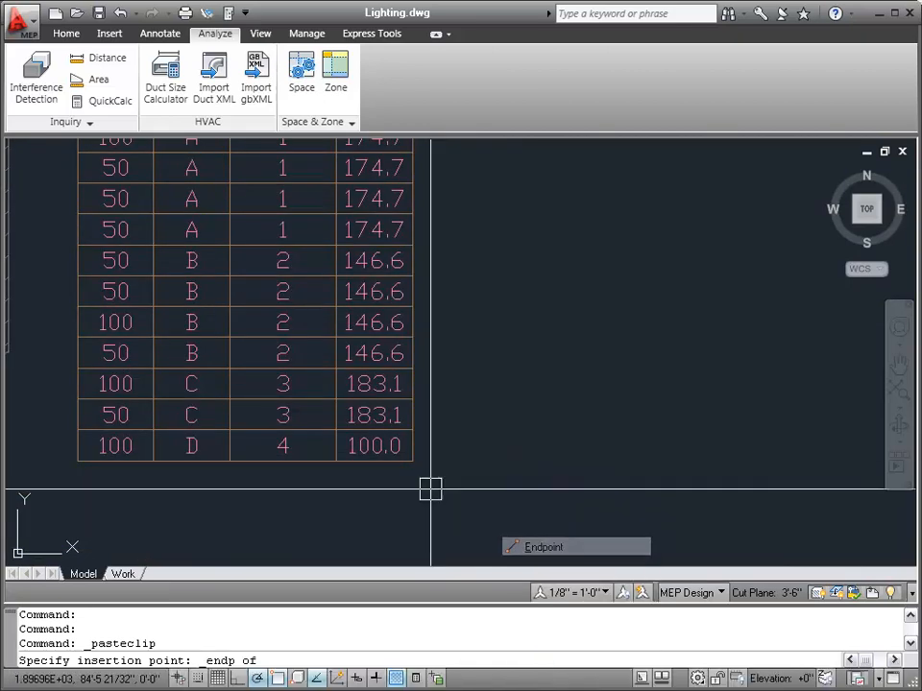
left_click(413, 462)
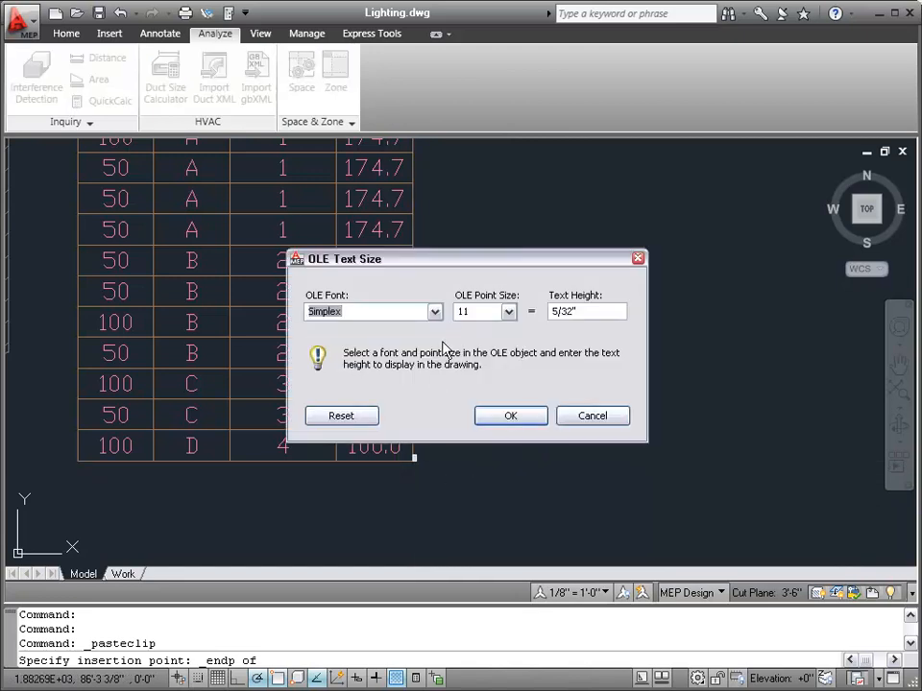
Set the OLE text height to 18 for the Simplex font at 11 points and insert the worksheet object
left_click(508, 311)
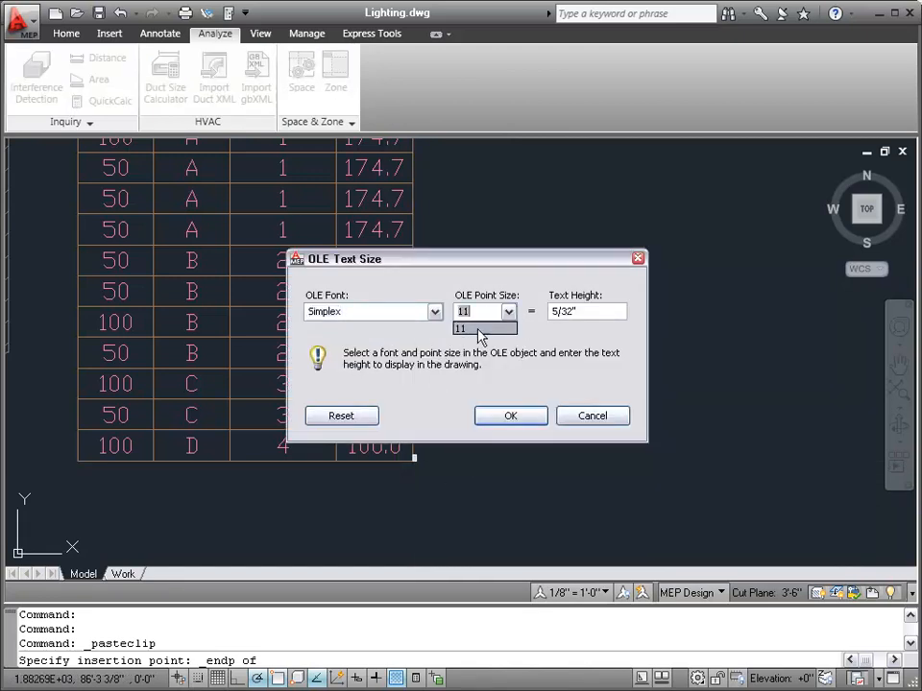
double_click(600, 315)
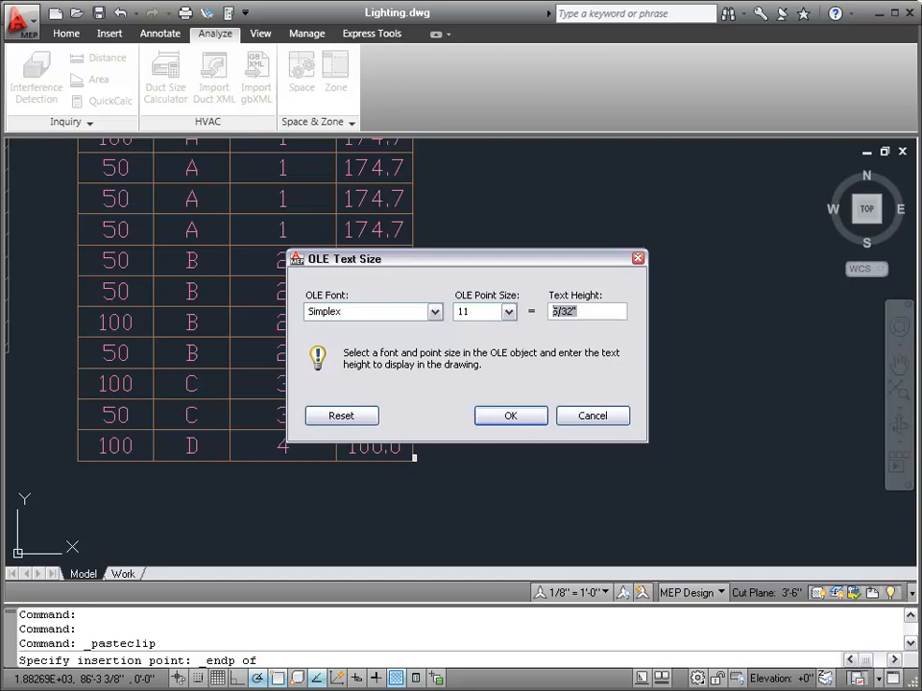
scroll(297, 451, "down", 3)
double_click(592, 310)
type("18")
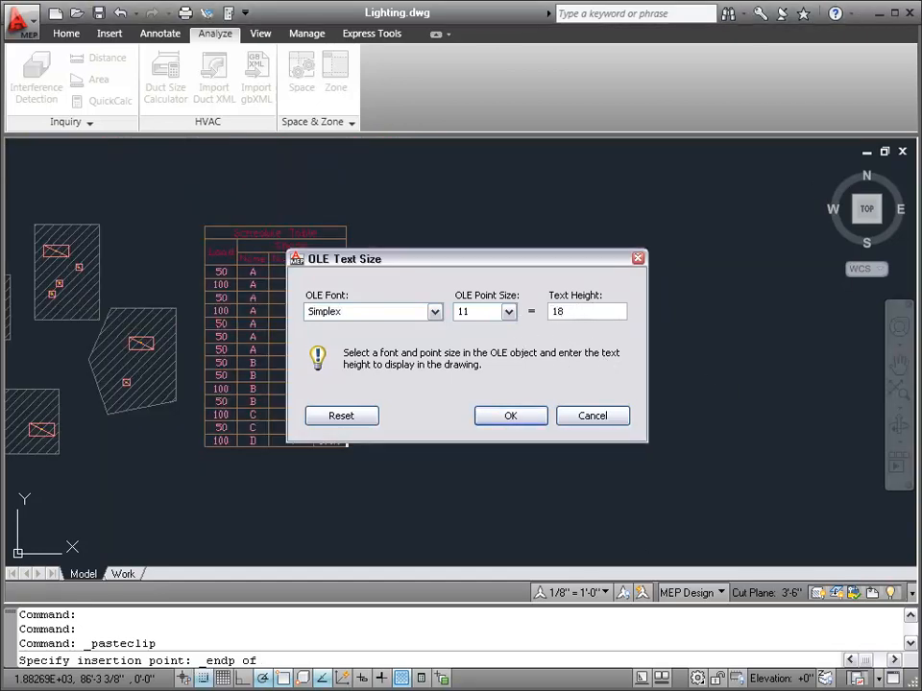
key("Tab")
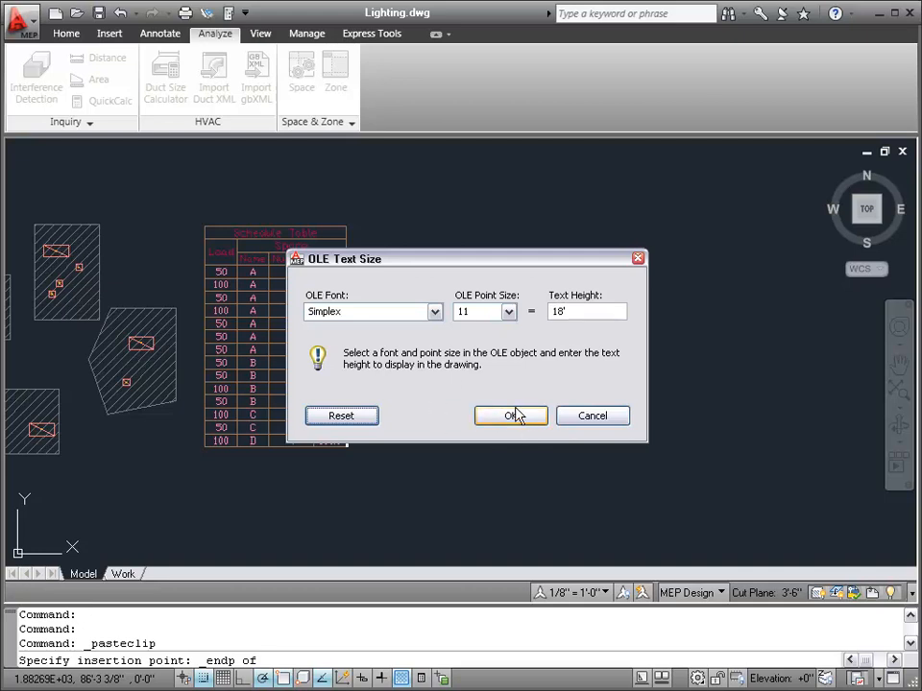
left_click_drag(468, 312, 459, 313)
left_click(578, 311)
double_click(556, 312)
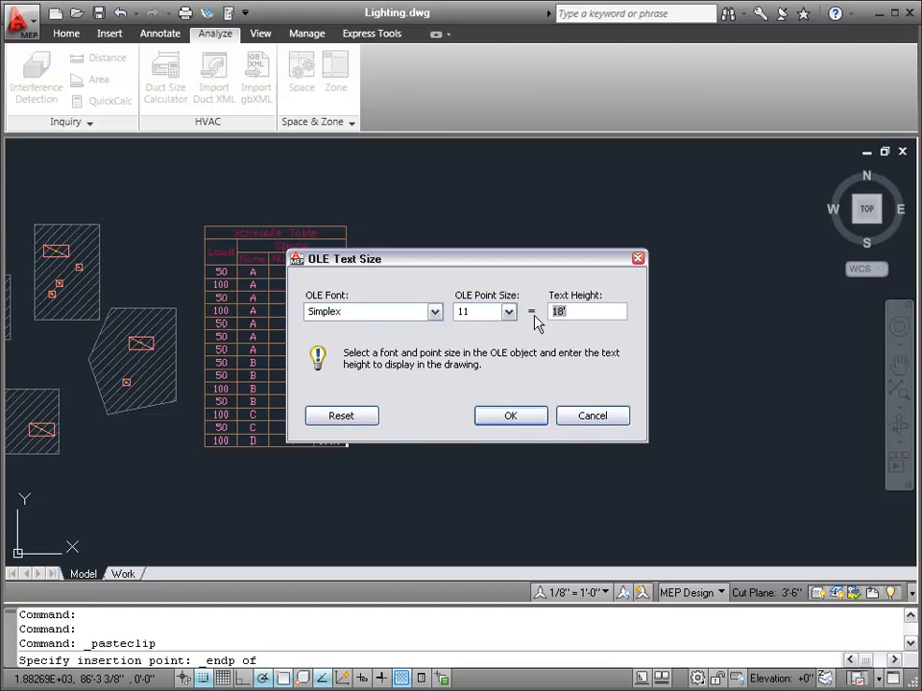
left_click(510, 420)
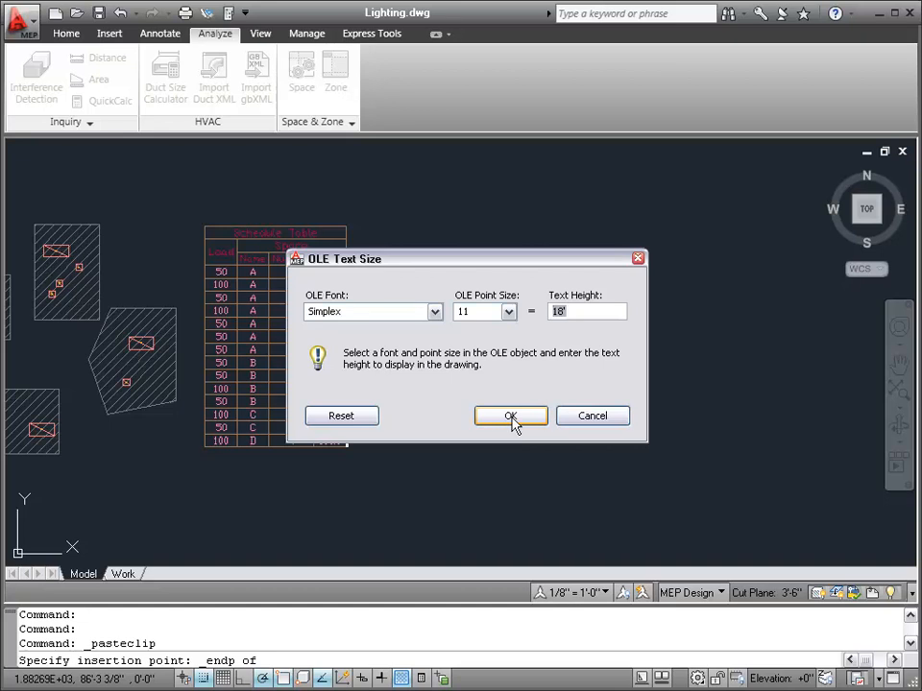
left_click(511, 418)
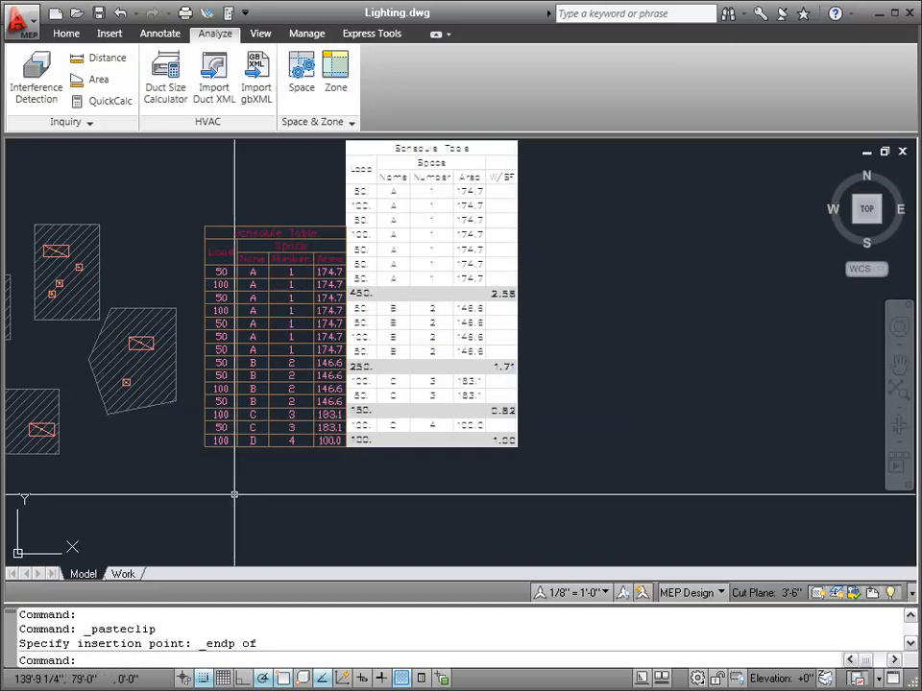
Move the pasted worksheet object left over the schedule table, aligning its bottom 100. text baseline with the table's last-row 100.0 baseline
scroll(318, 452, "up", 5)
scroll(445, 436, "up", 3)
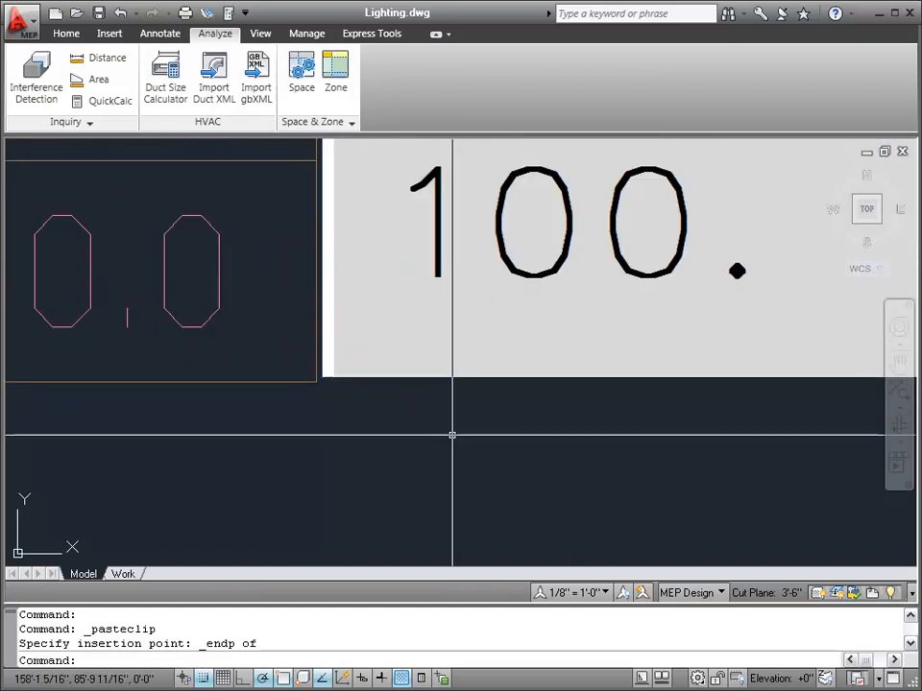
scroll(445, 436, "down", 3)
scroll(86, 348, "up", 2)
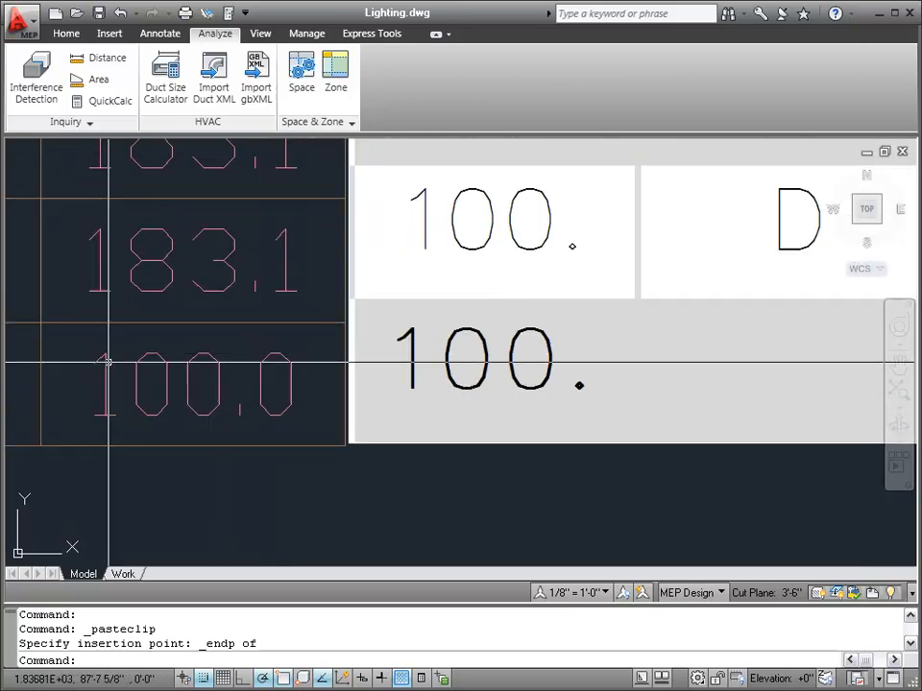
left_click(556, 505)
left_click(513, 430)
right_click(516, 409)
mouse_move(596, 481)
left_click(707, 481)
scroll(416, 385, "up", 8)
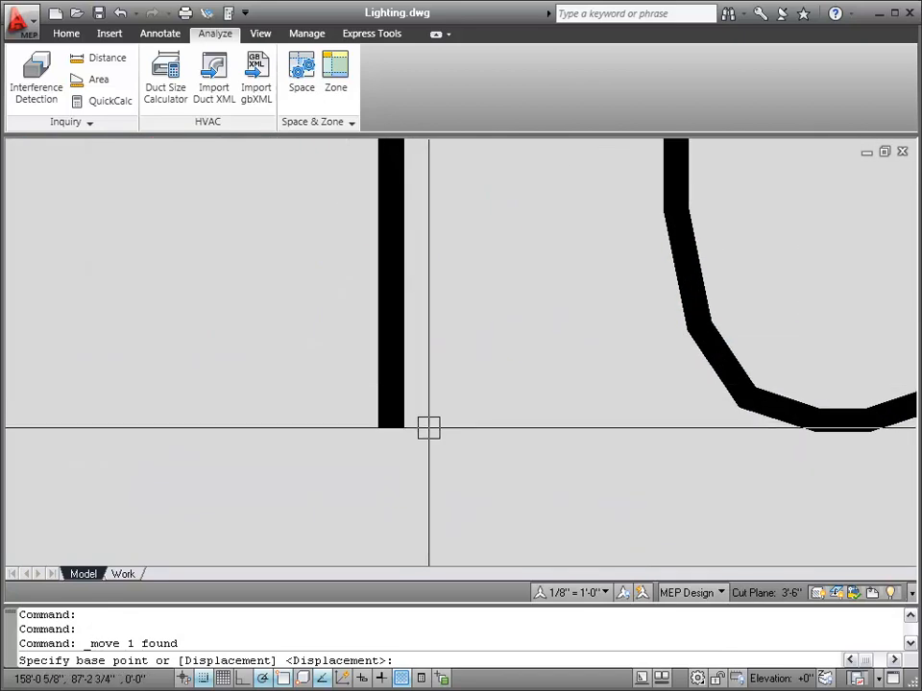
left_click(428, 428)
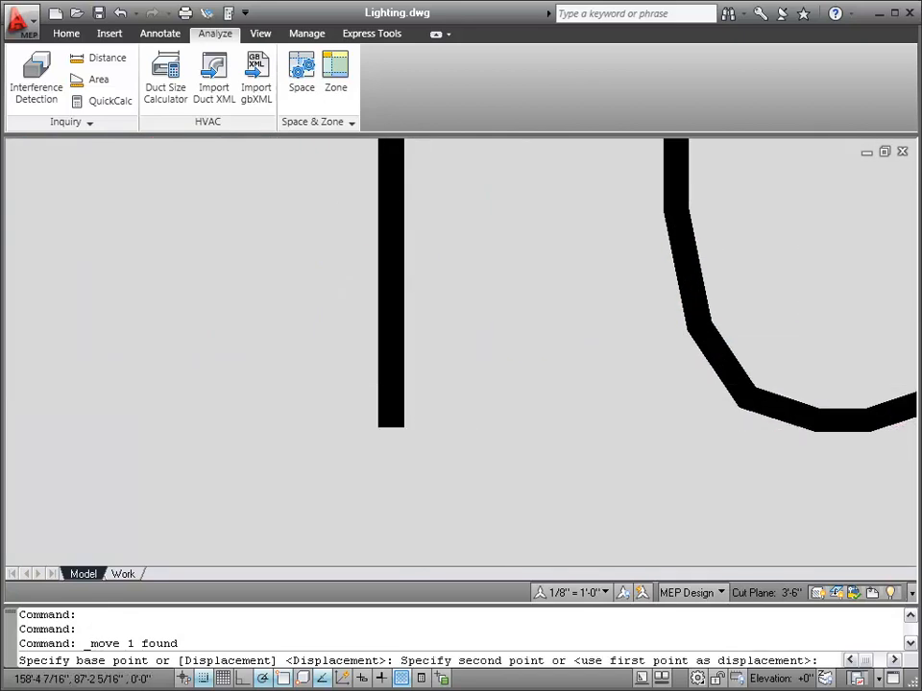
scroll(308, 508, "down", 5)
scroll(380, 544, "down", 5)
scroll(411, 443, "up", 5)
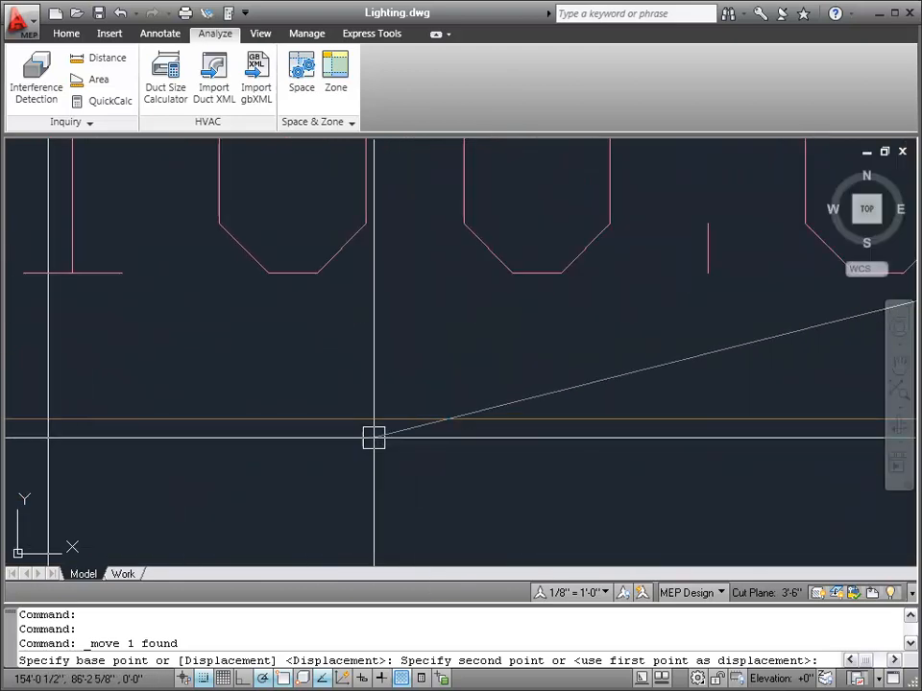
scroll(524, 426, "down", 3)
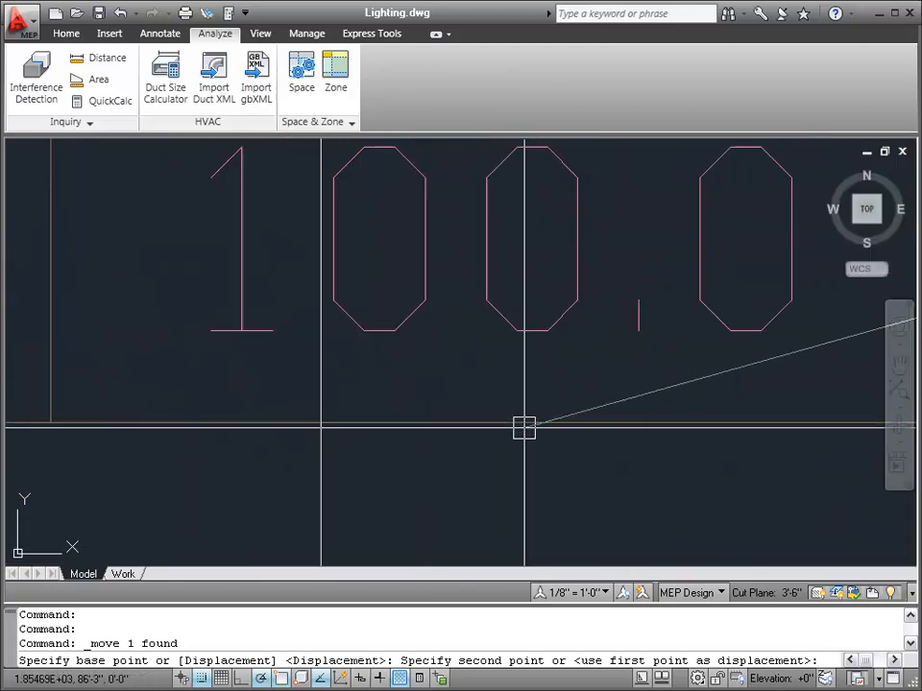
left_click(553, 331)
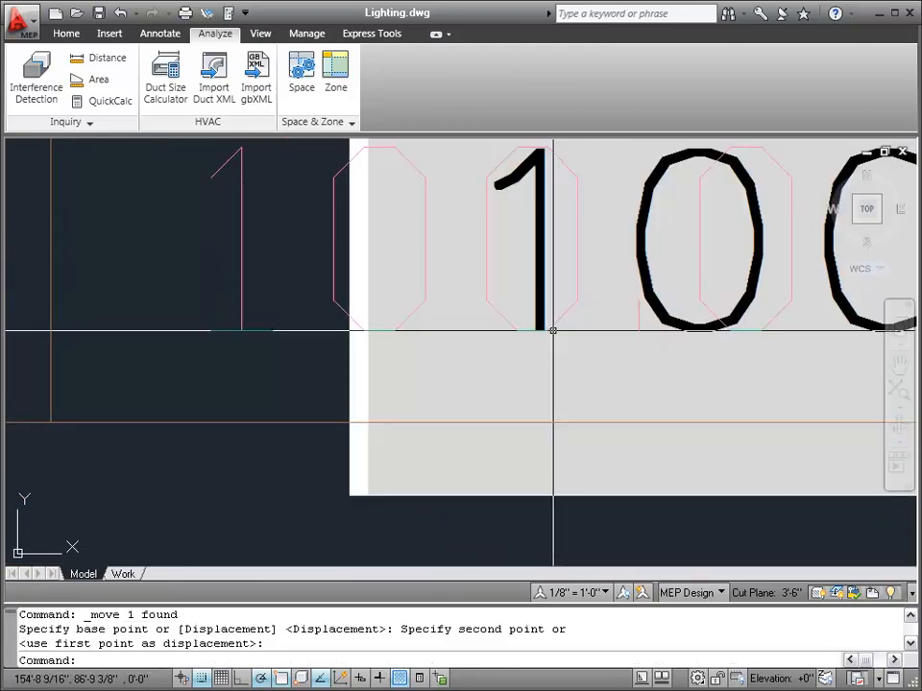
scroll(382, 405, "down", 2)
scroll(361, 202, "up", 3)
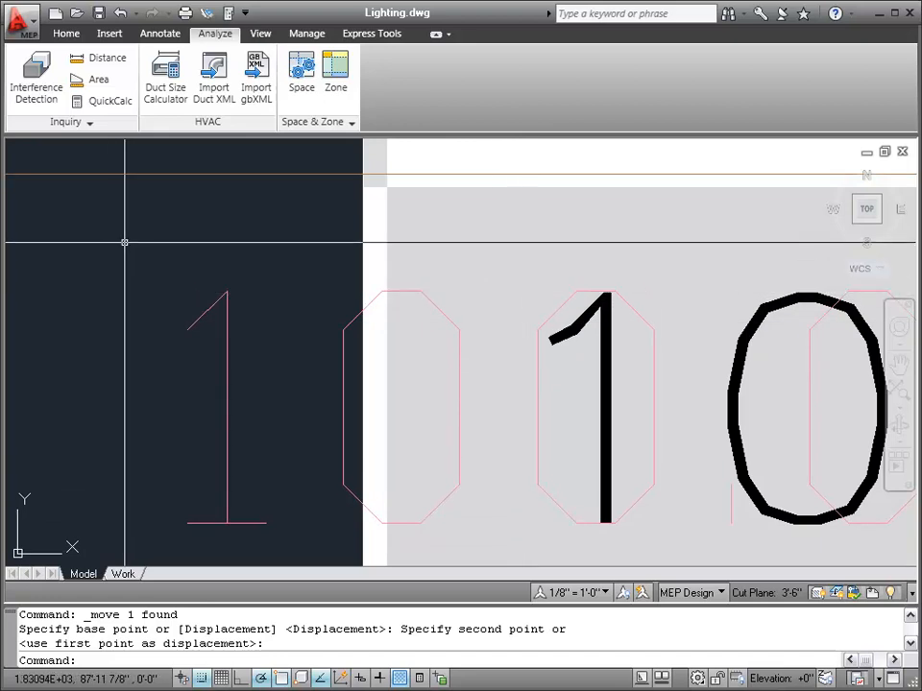
scroll(124, 245, "down", 5)
scroll(127, 249, "down", 5)
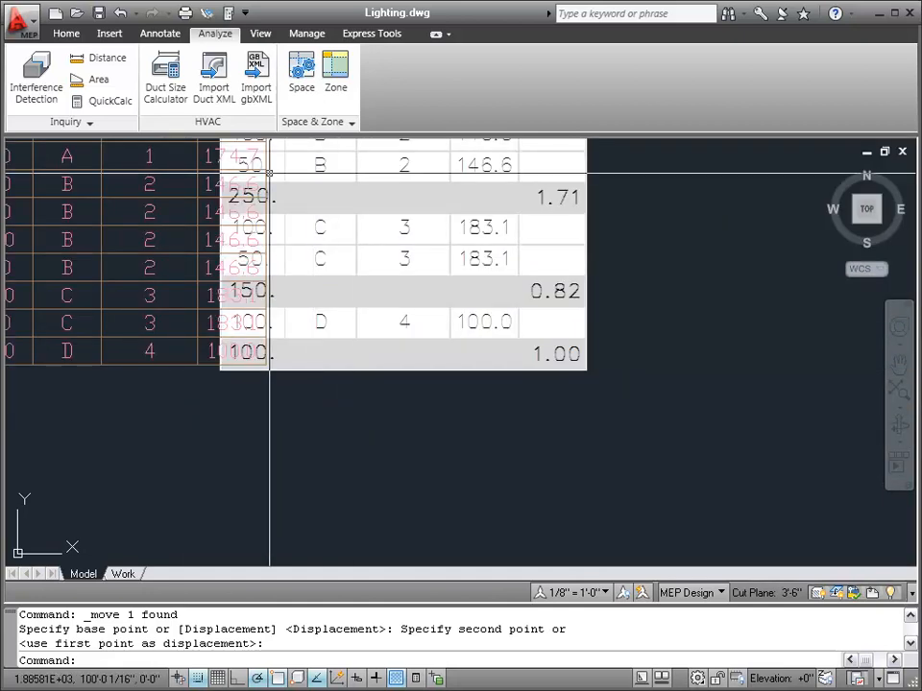